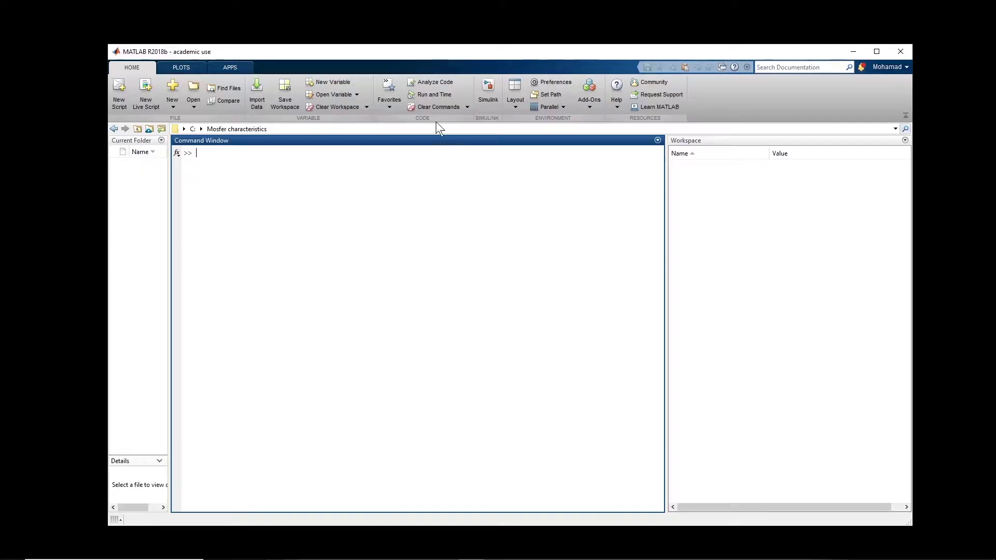
Run elec_mosfet to open the MOSFET Characteristics model, then center and enlarge its window
left_click_drag(406, 49, 563, 169)
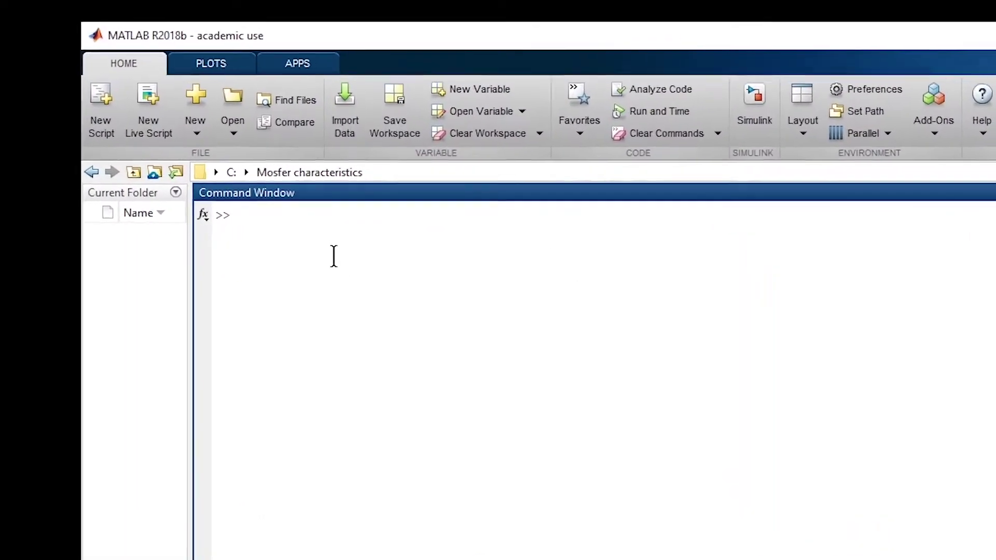
type("elec_mosfet")
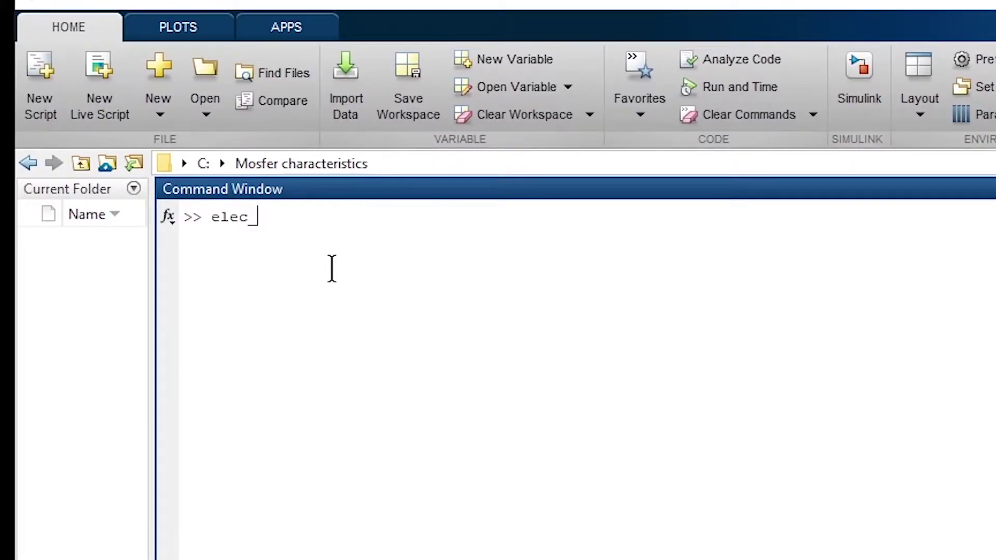
key("Return")
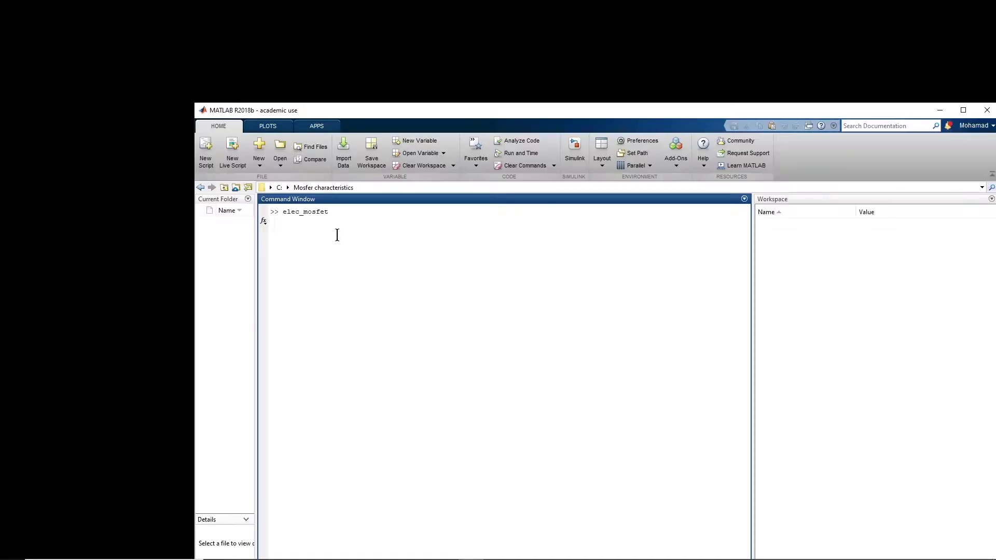
left_click_drag(182, 30, 447, 59)
left_click_drag(545, 310, 902, 474)
Run the 'plot results' link in the MOSFET Characteristics annotation to open Figure 1
left_click(493, 196)
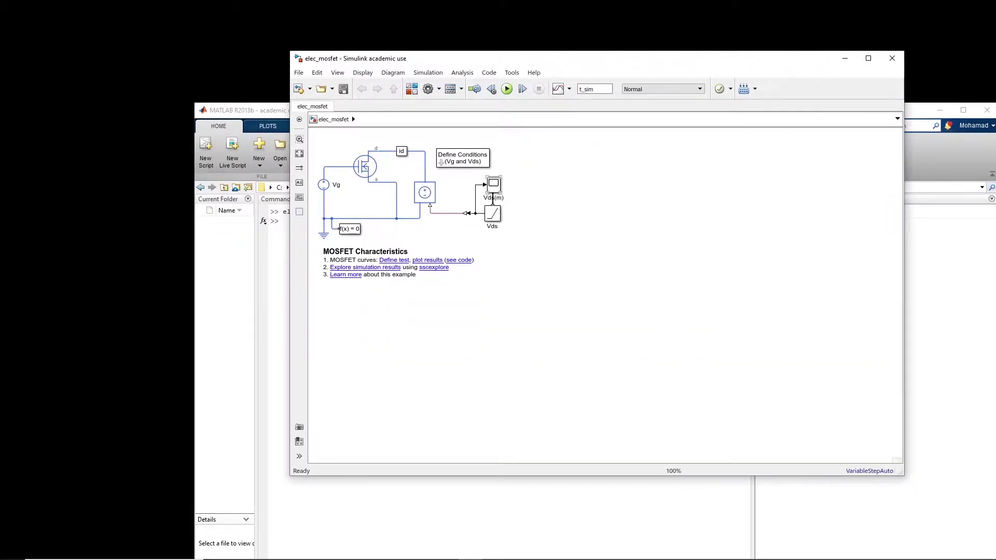
left_click(434, 280)
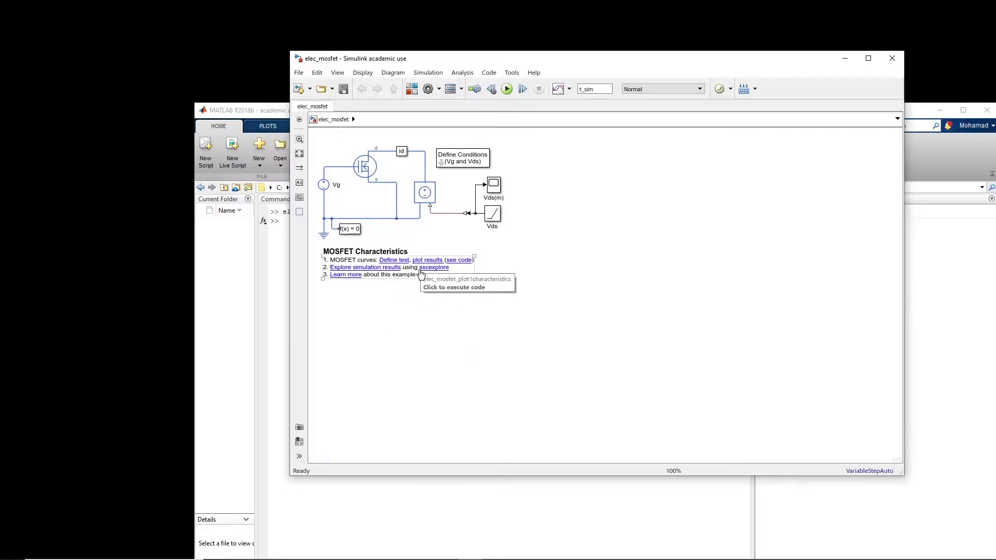
left_click(425, 202)
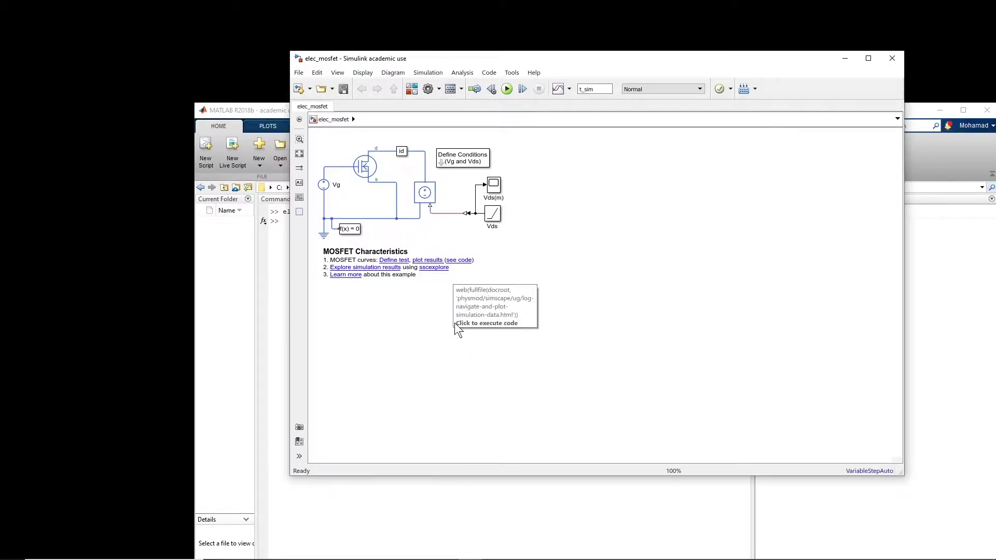
left_click(373, 174)
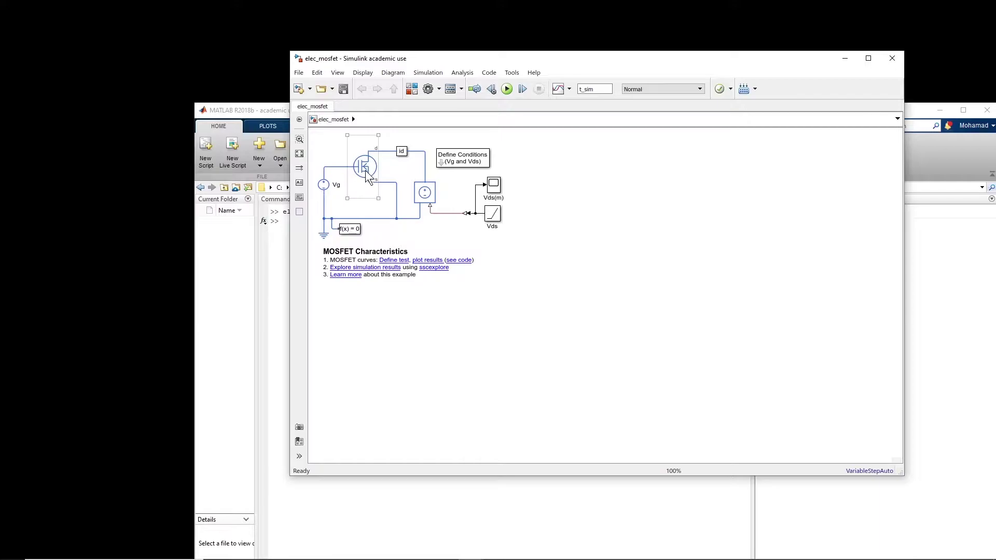
left_click(428, 261)
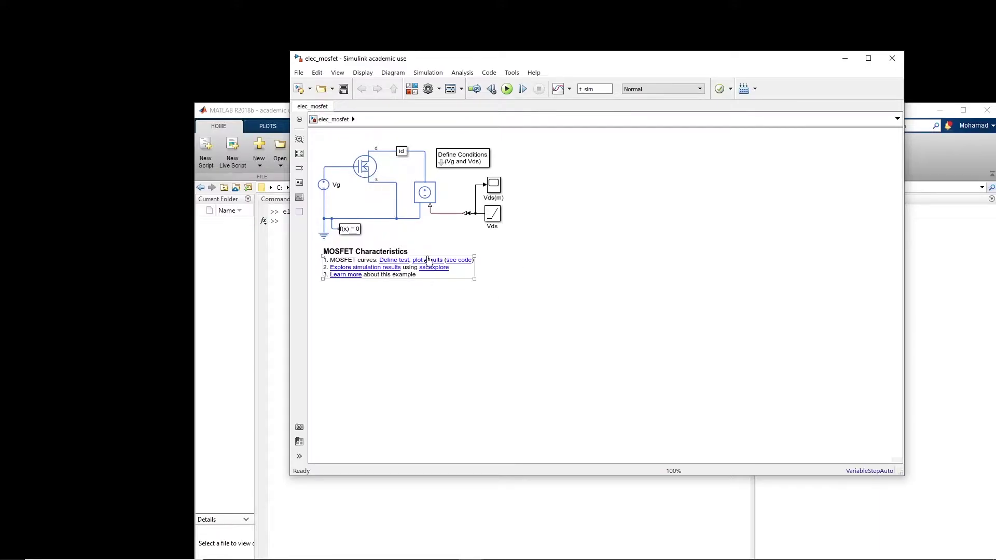
left_click(429, 260)
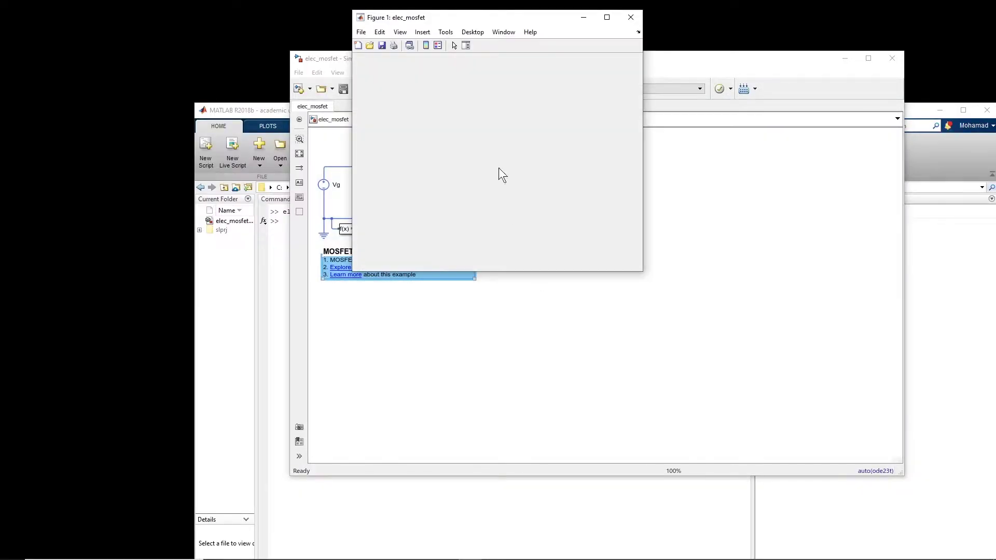
Inspect the Ic vs. Vds curves for Vg 3 to 10 beside the circuit, then close Figure 1
left_click_drag(496, 23, 552, 171)
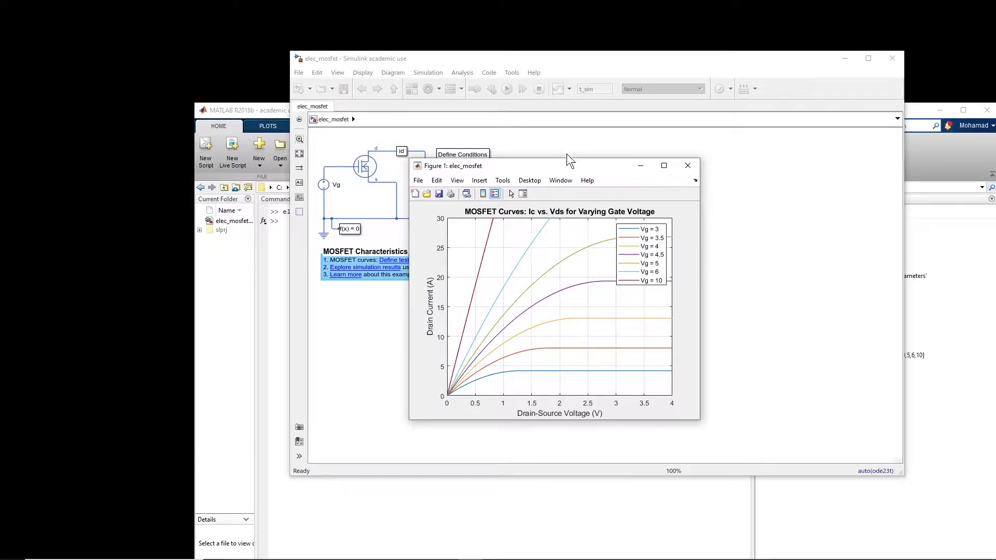
left_click_drag(540, 169, 651, 177)
left_click(325, 142)
left_click(369, 172)
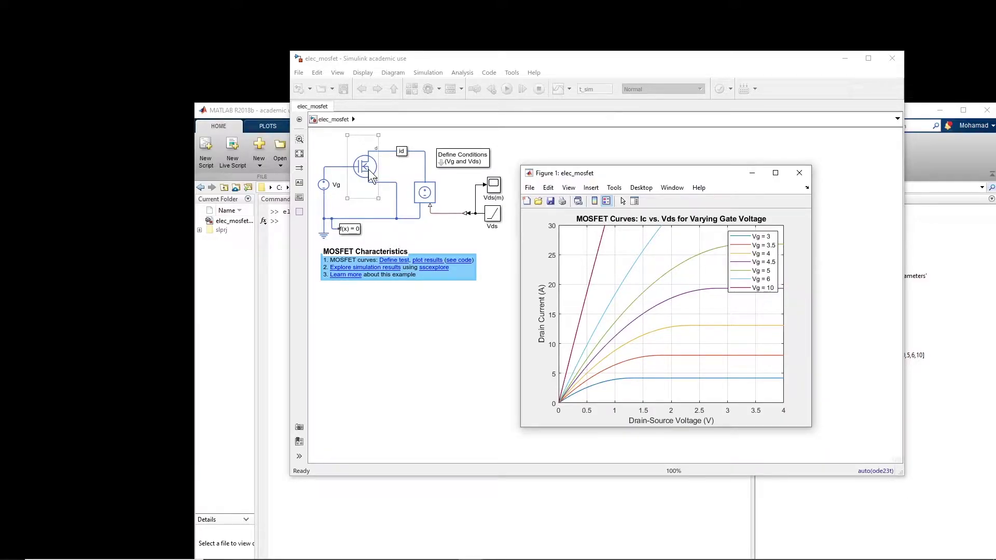
left_click(421, 200)
left_click(384, 184)
left_click(441, 295)
mouse_move(629, 326)
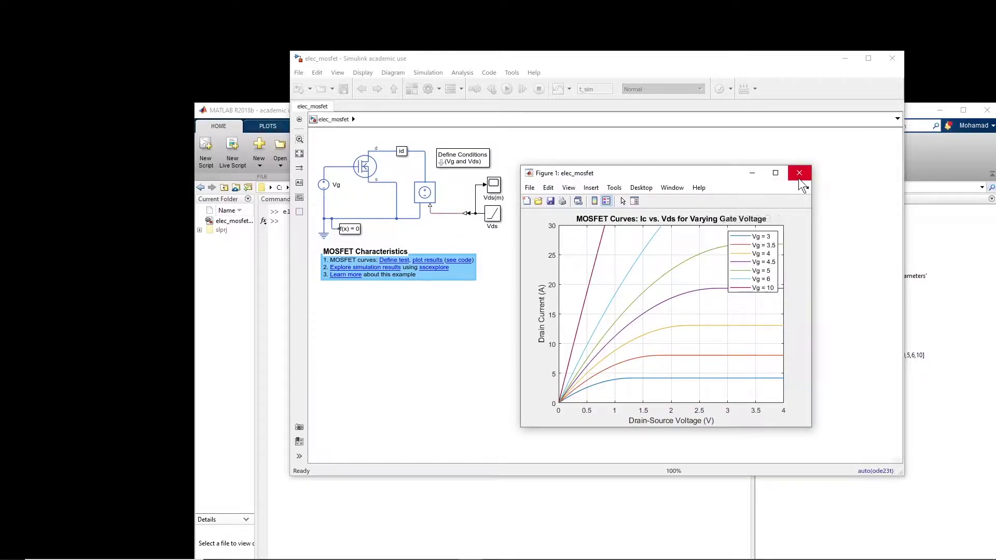
left_click(799, 178)
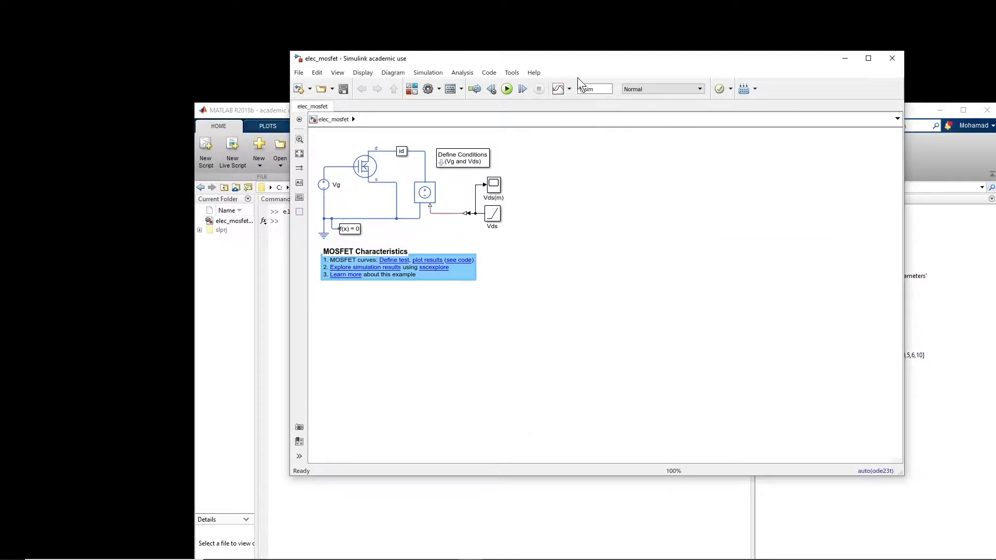
left_click(423, 353)
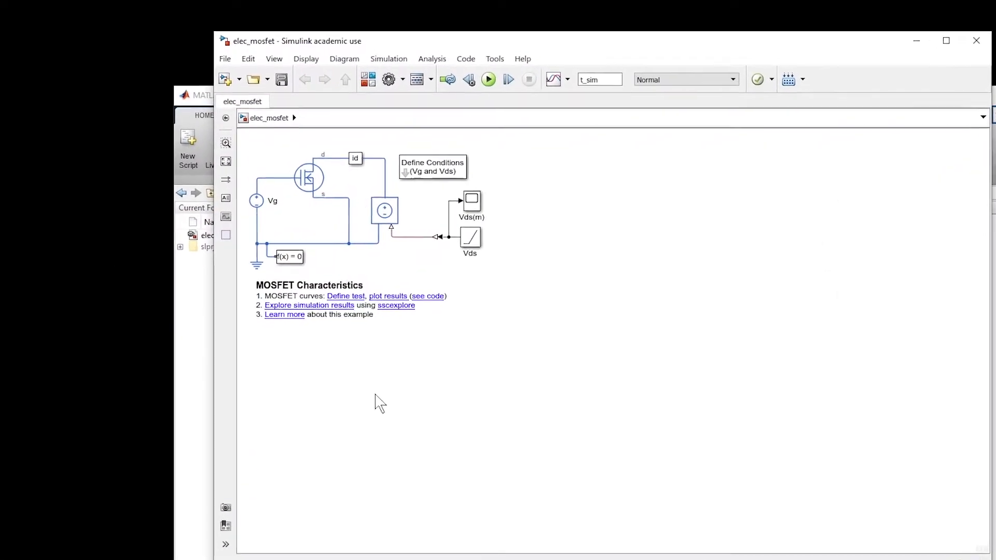
left_click(322, 317)
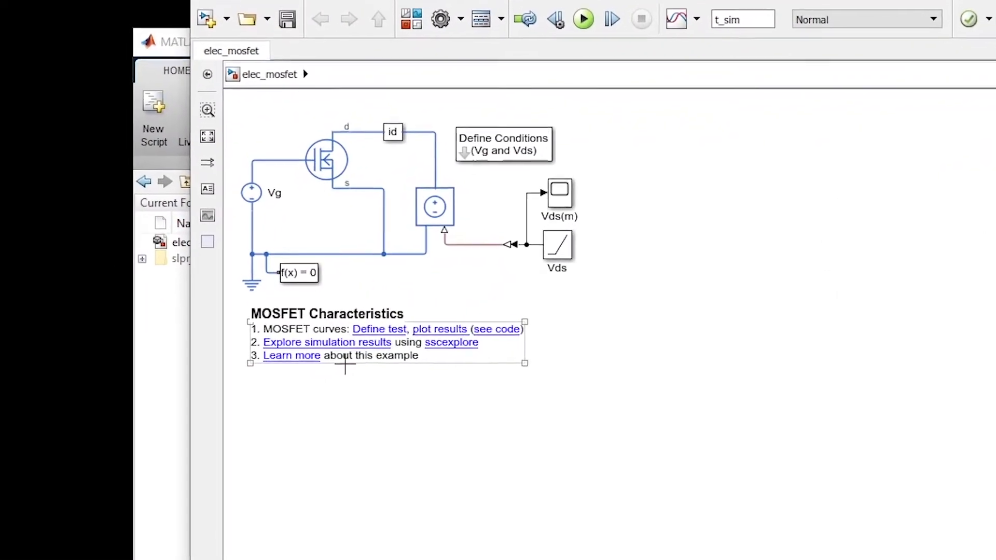
left_click_drag(345, 363, 433, 407)
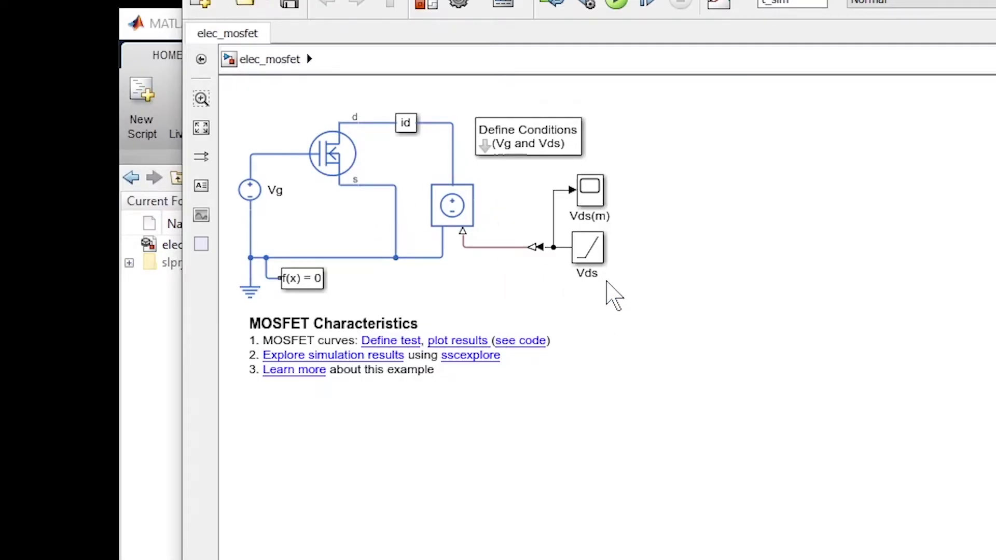
left_click(435, 366)
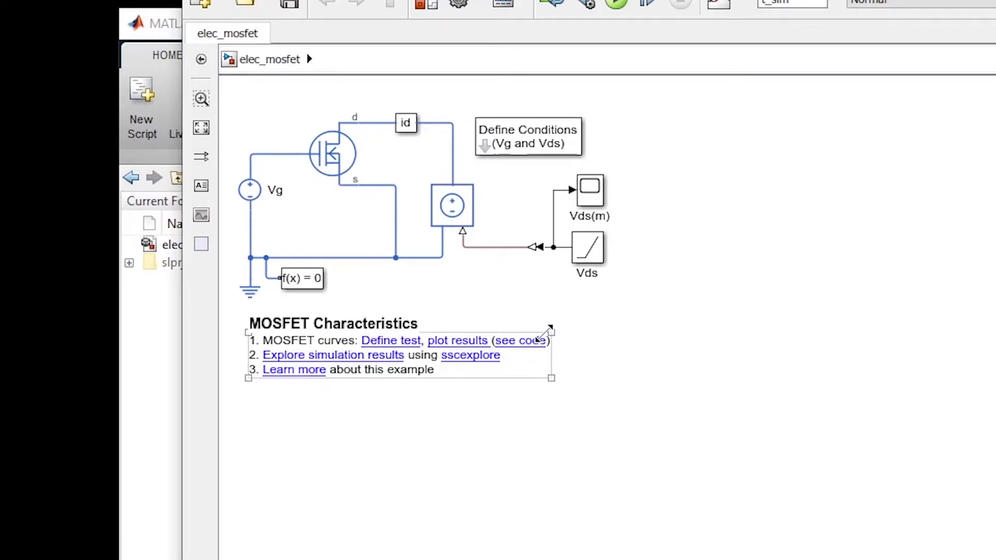
left_click(472, 349)
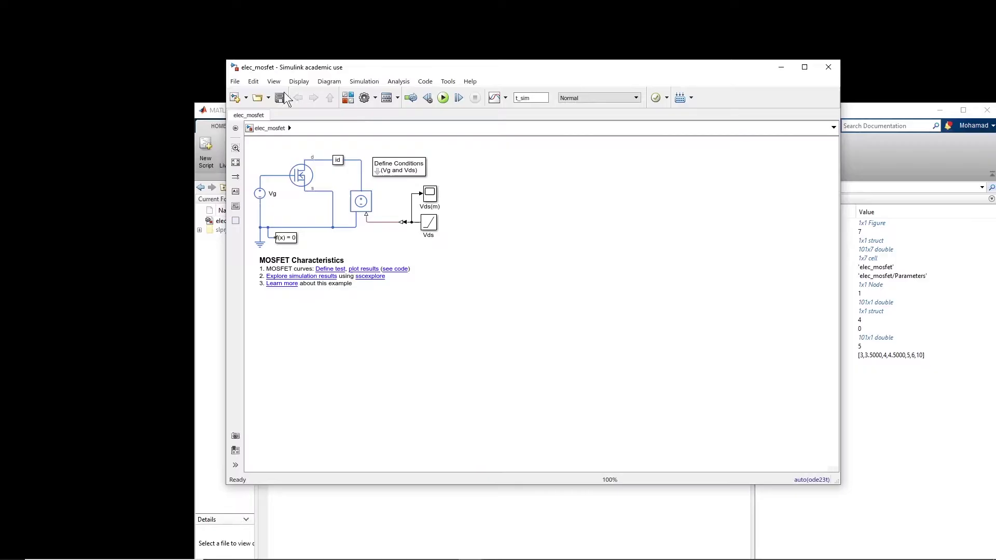
Create a new blank Simulink model via File > New > Blank Model
left_click(237, 86)
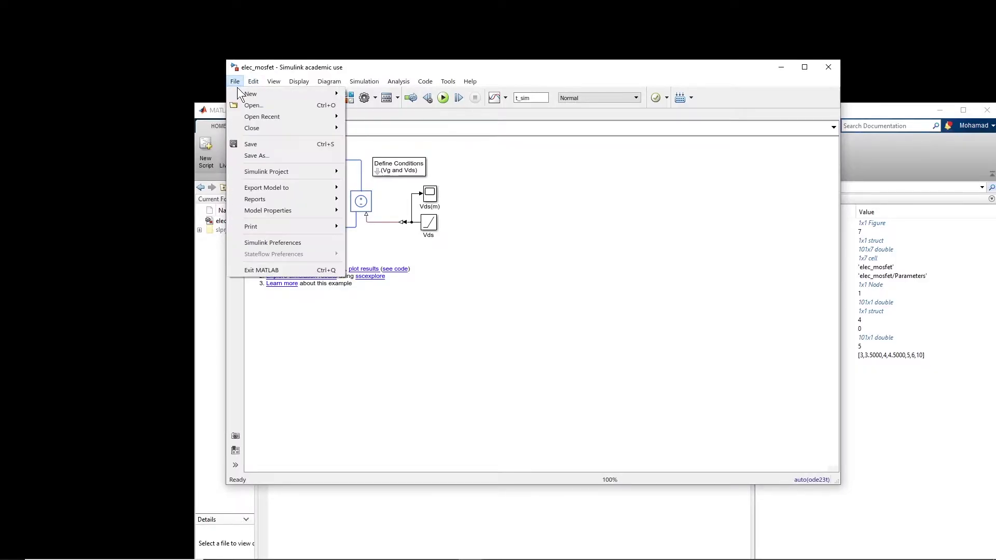
mouse_move(251, 96)
left_click(387, 95)
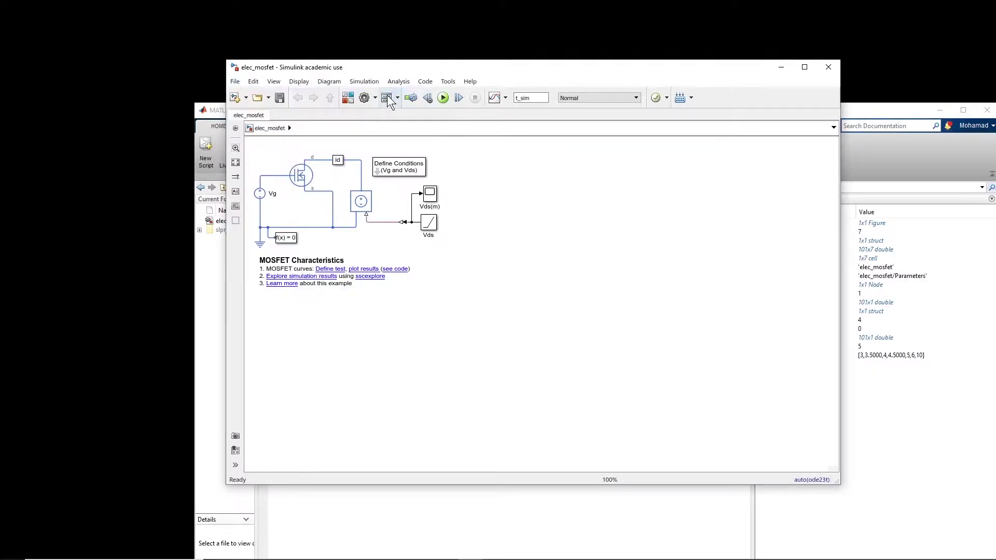
Shrink the elec_mosfet window to the right and enlarge the untitled model window
left_click_drag(754, 70, 780, 82)
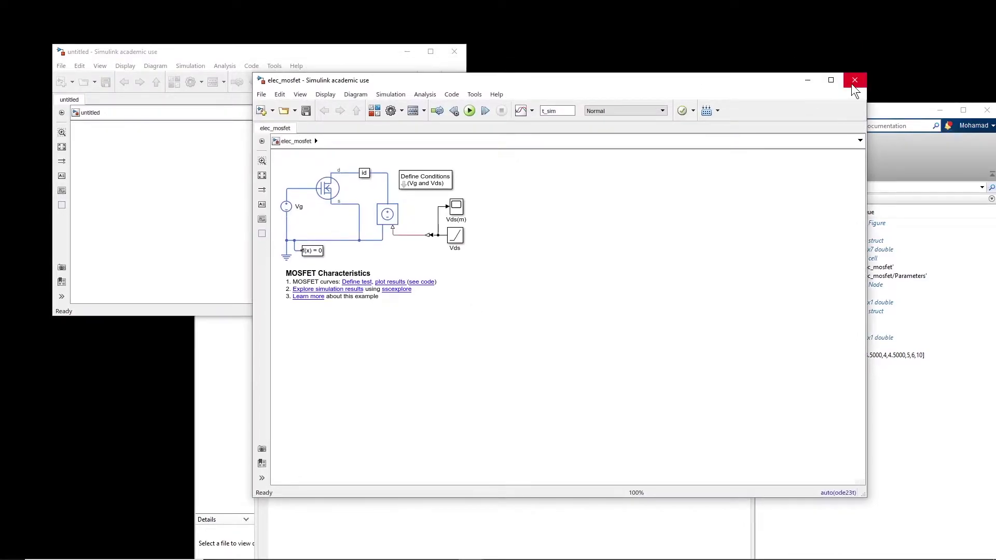
left_click_drag(865, 496, 521, 354)
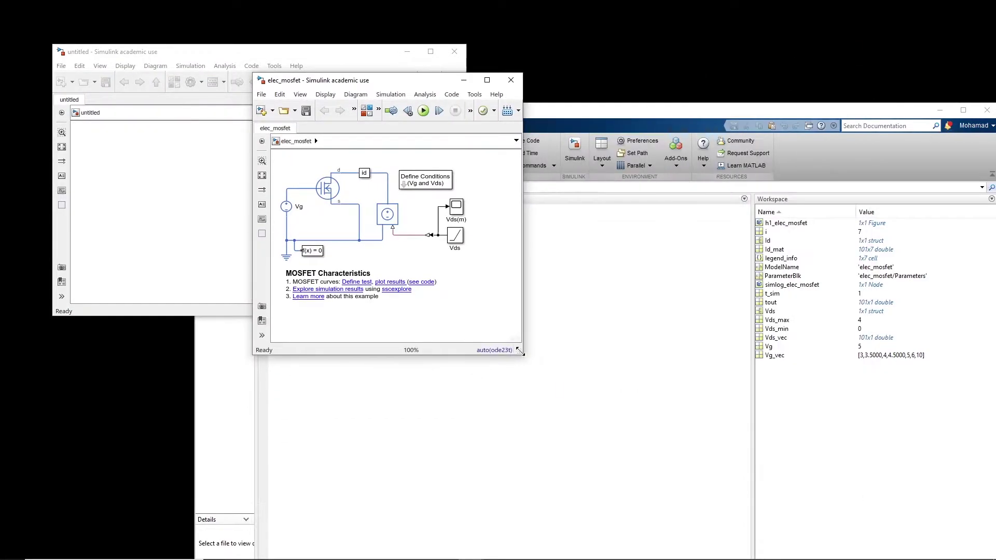
left_click_drag(428, 80, 883, 92)
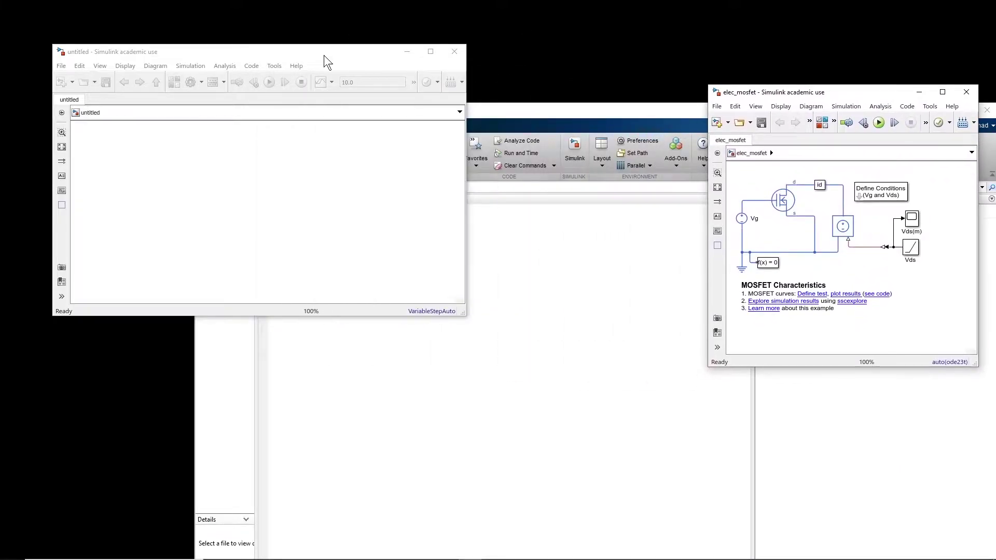
left_click_drag(326, 61, 466, 90)
left_click_drag(603, 343, 832, 497)
Search the Library Browser for 'voltage source' and add a DC Voltage Source block
left_click(314, 112)
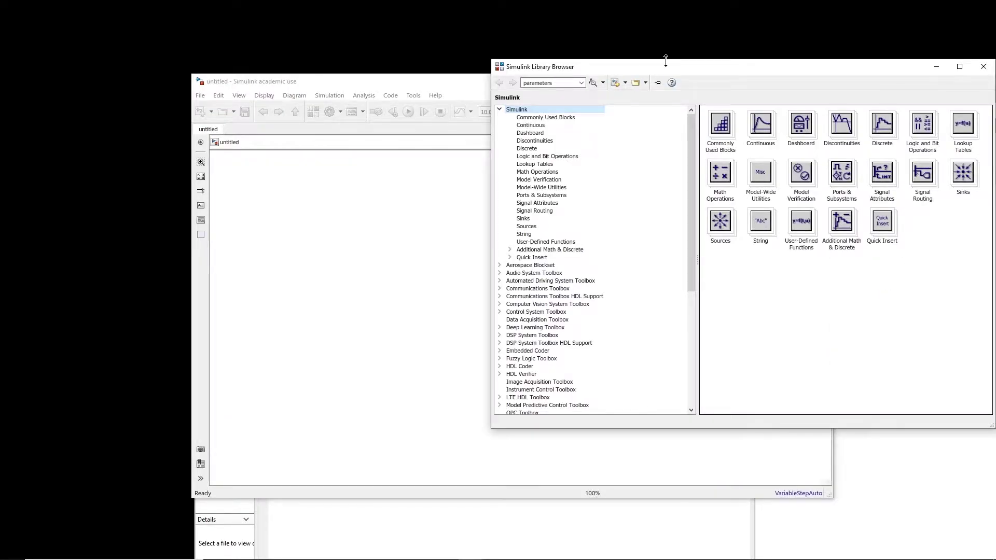
left_click_drag(669, 67, 507, 162)
double_click(403, 177)
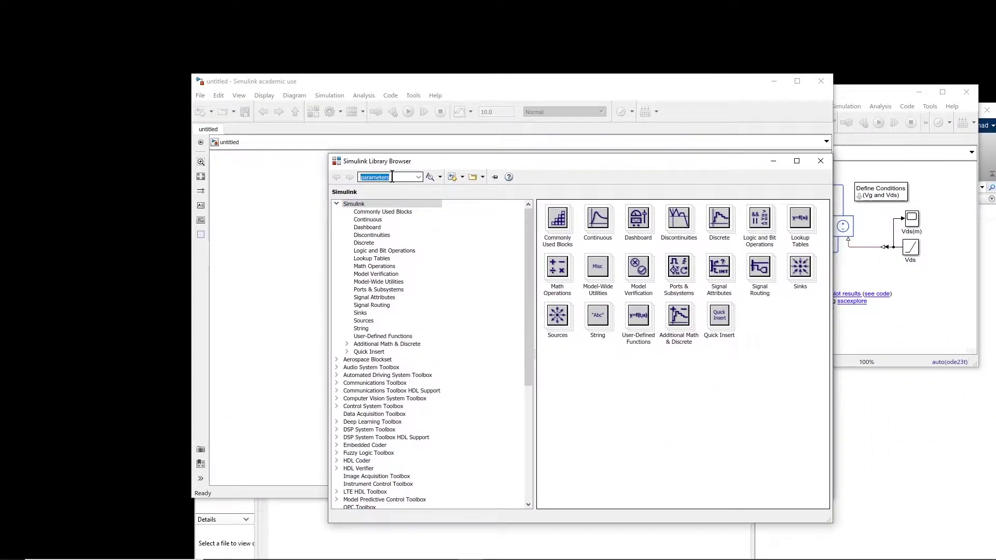
type("voltage")
left_click(394, 185)
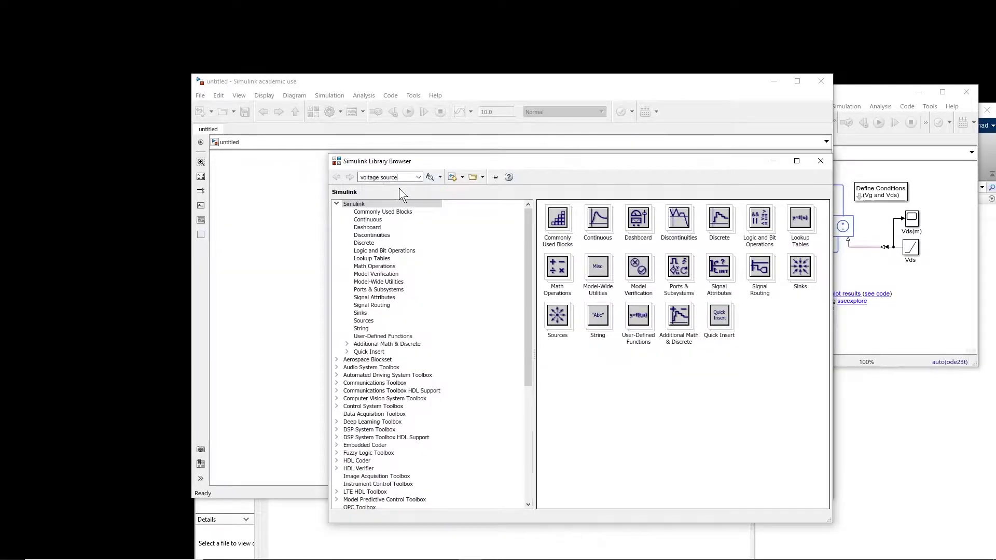
left_click(431, 177)
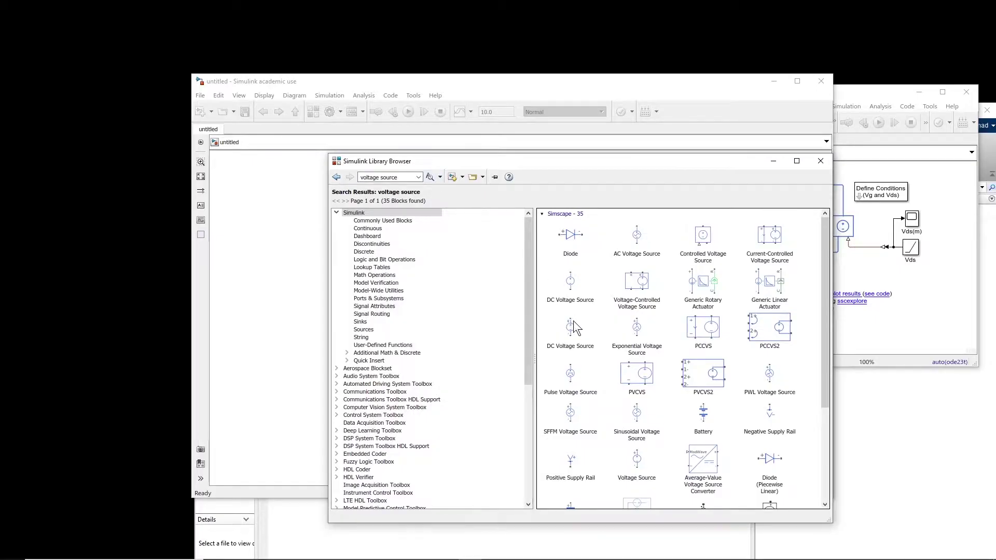
left_click(573, 291)
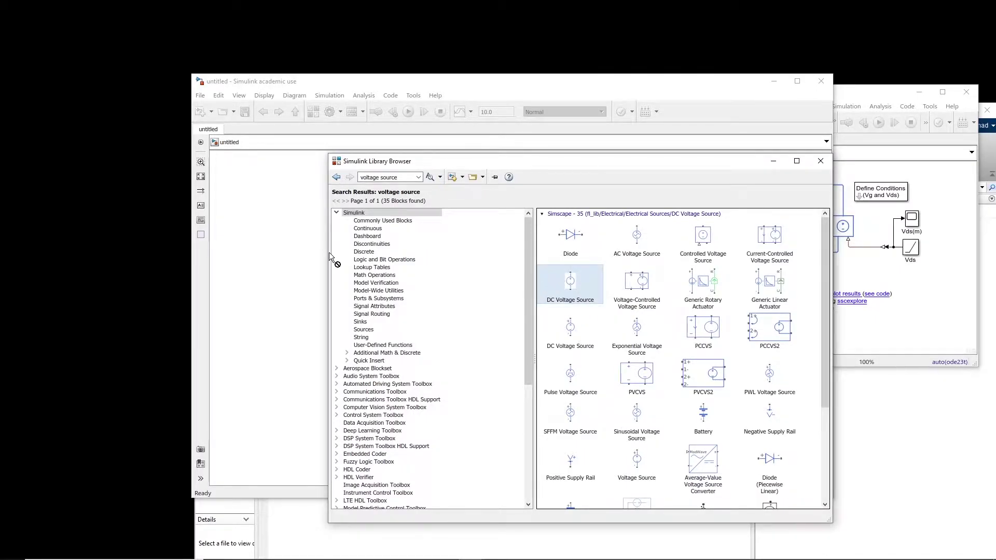
left_click(301, 271)
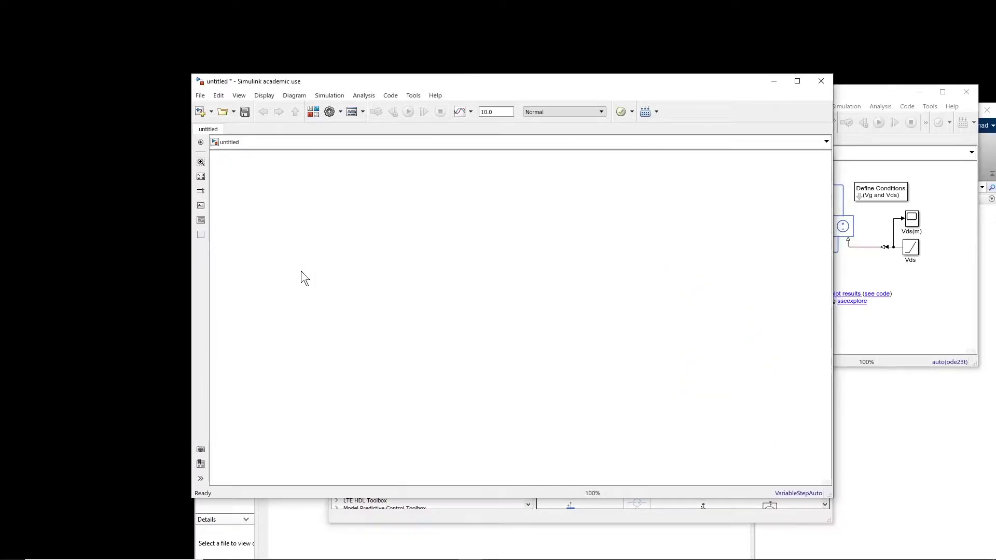
Search for 'mosfet' and place an N-Channel MOSFET above the voltage source
left_click_drag(662, 83, 524, 81)
left_click(726, 186)
left_click(391, 177)
type("mosfet")
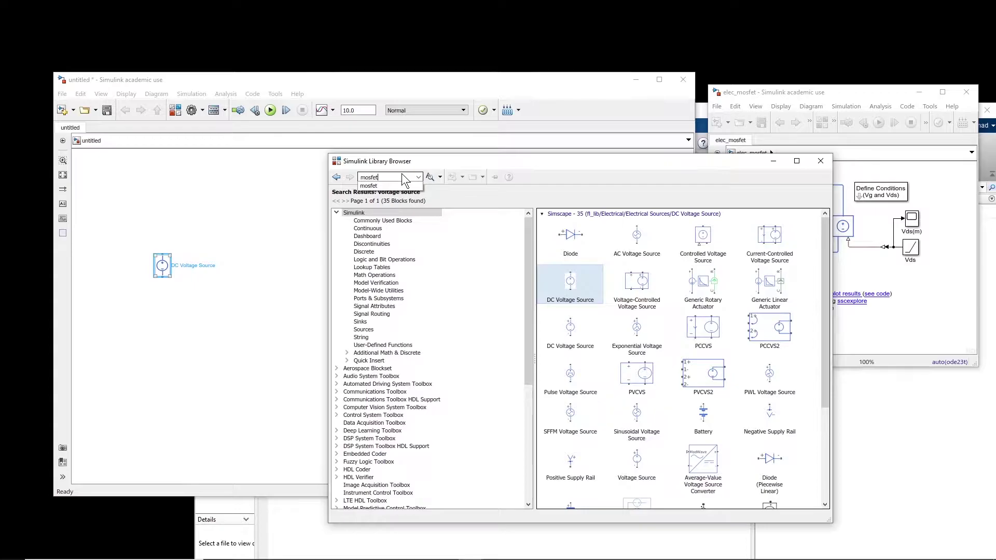
left_click(428, 177)
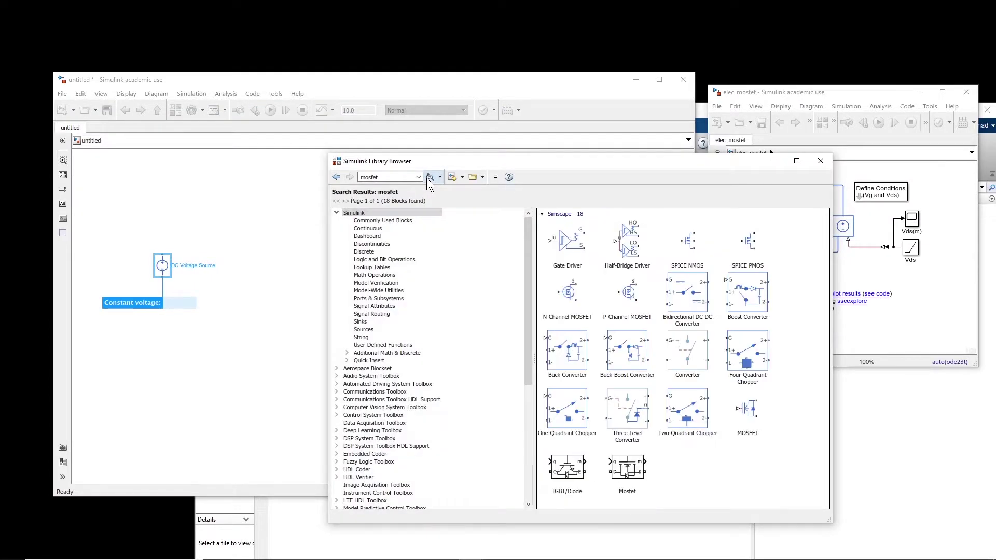
left_click(570, 293)
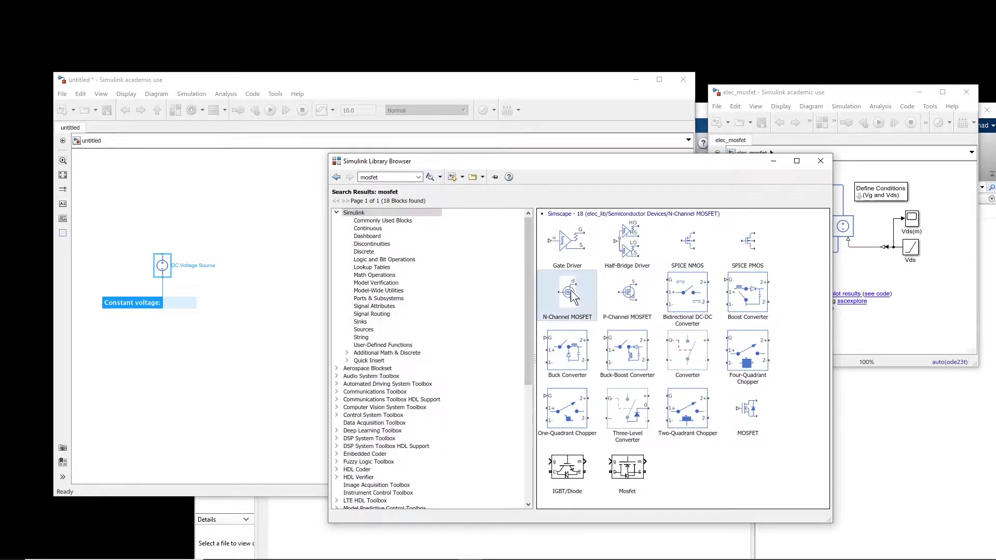
left_click_drag(572, 299, 209, 212)
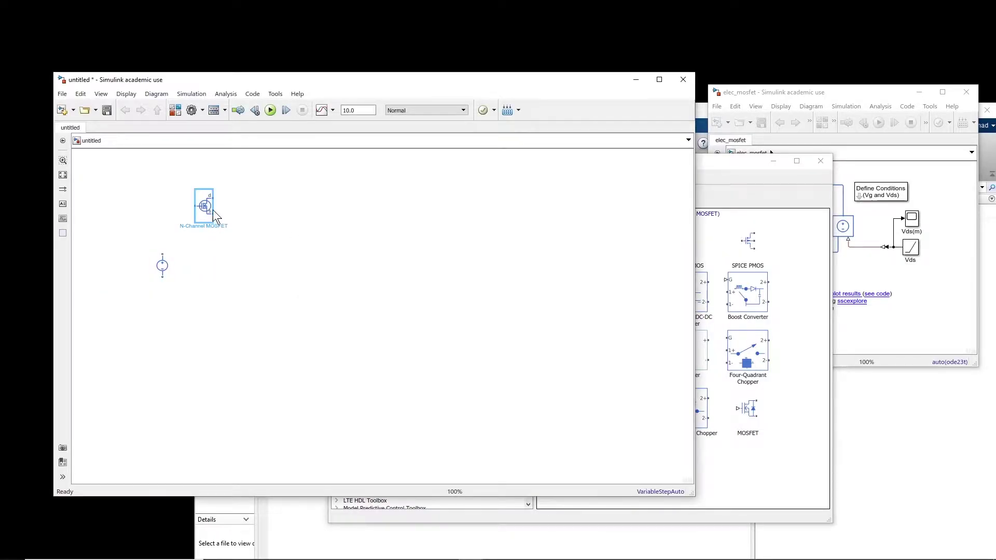
Search 'ground' and add an Electrical Reference block to the model
left_click(758, 192)
double_click(402, 173)
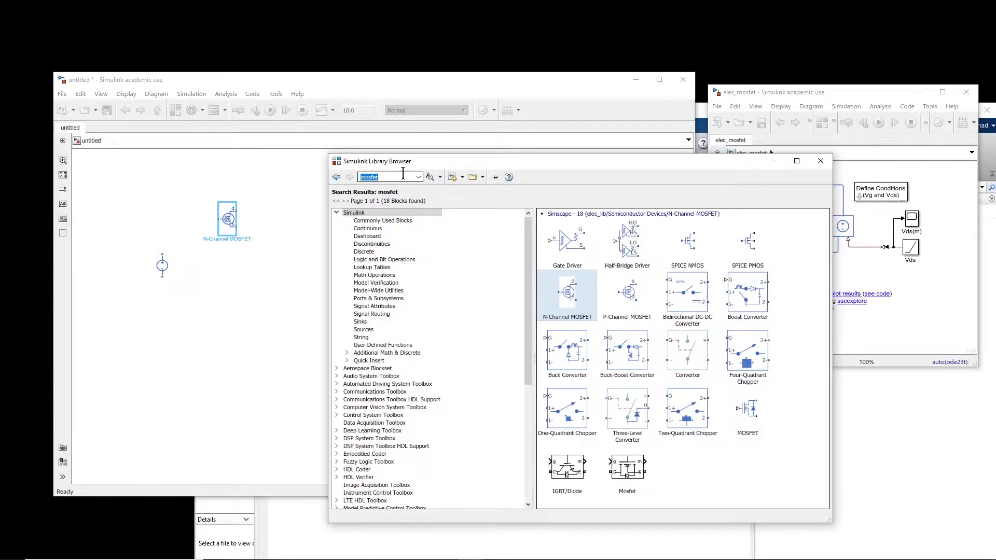
type("ground")
left_click(429, 177)
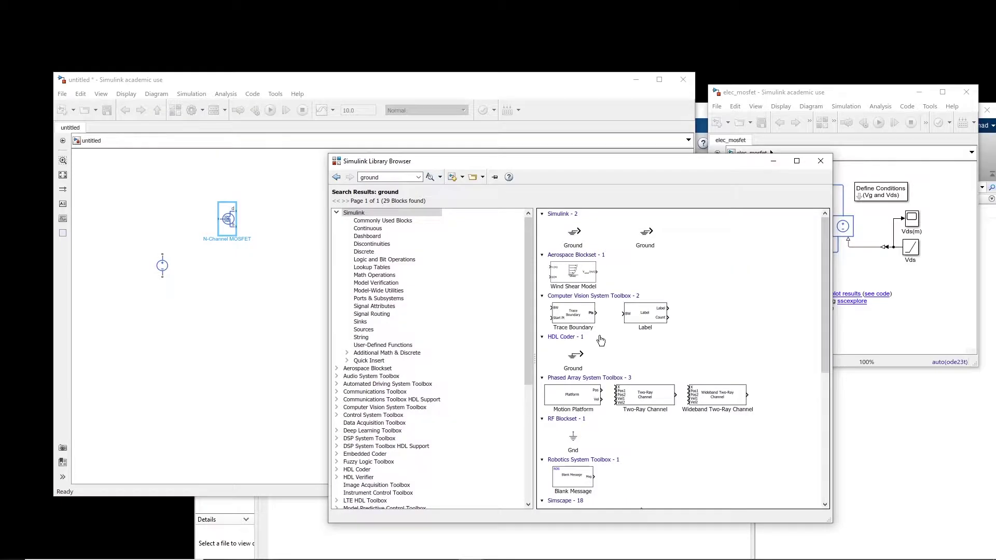
scroll(618, 391, "down", 5)
left_click_drag(577, 368, 199, 318)
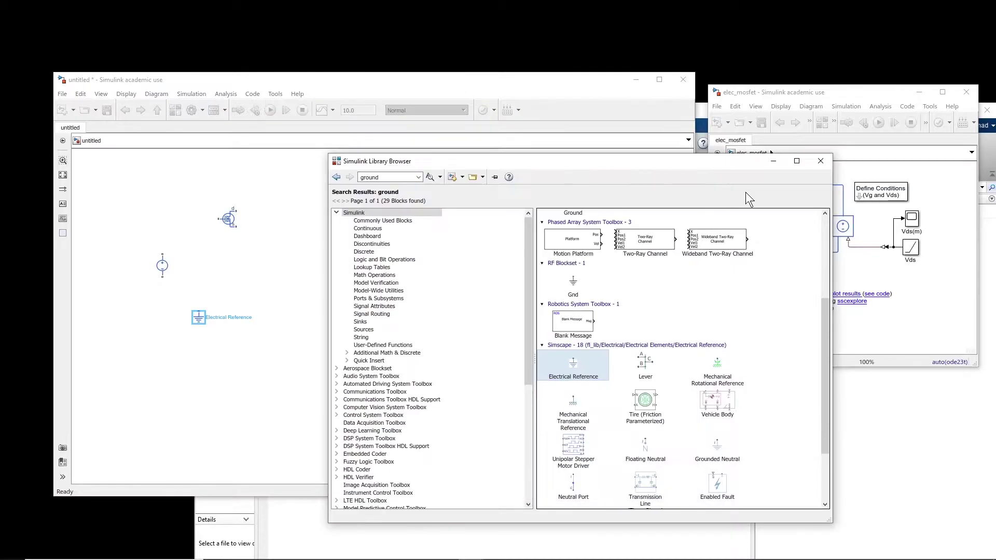
Search 'sensor' and add a Current Sensor block to the model
left_click(396, 178)
type("sensor")
left_click(429, 176)
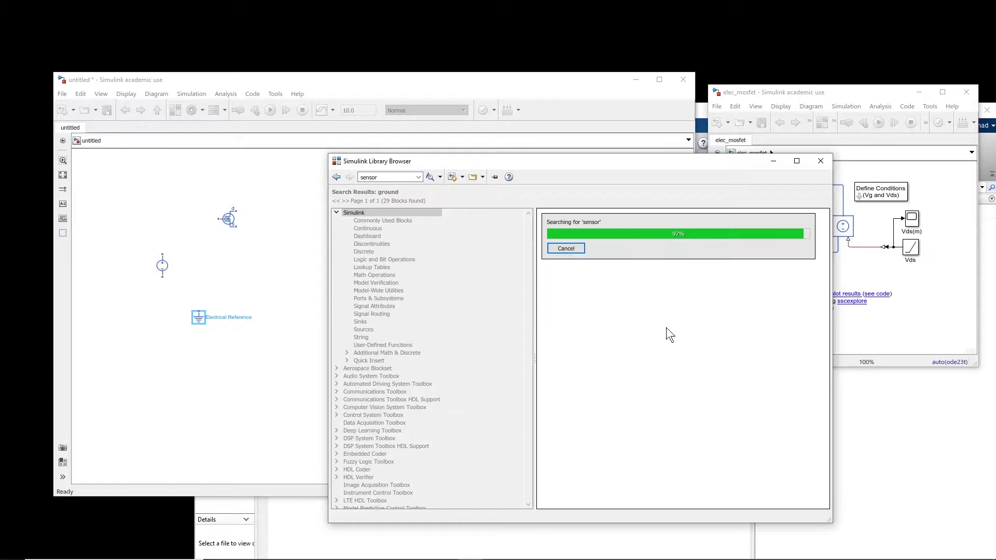
scroll(673, 395, "down", 3)
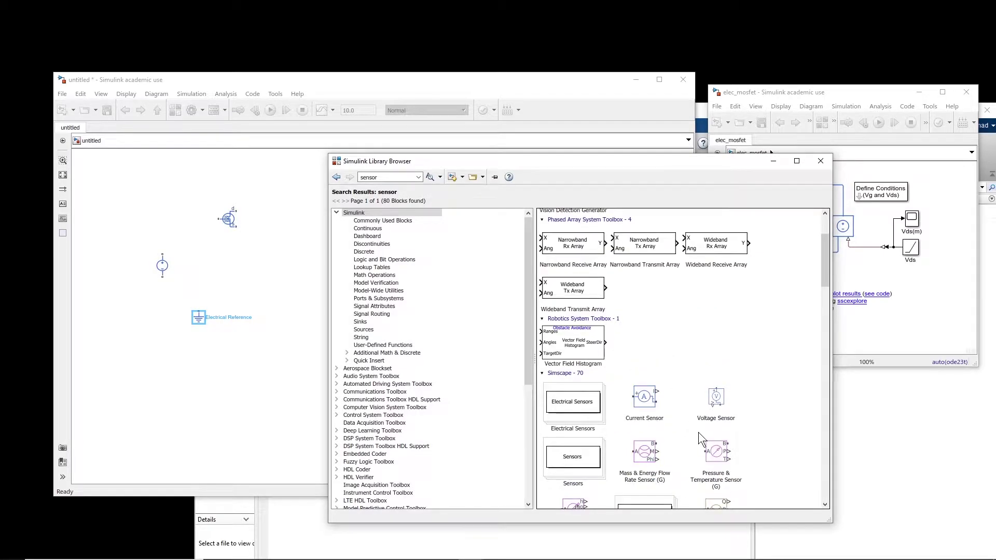
left_click(655, 402)
left_click_drag(642, 401, 288, 222)
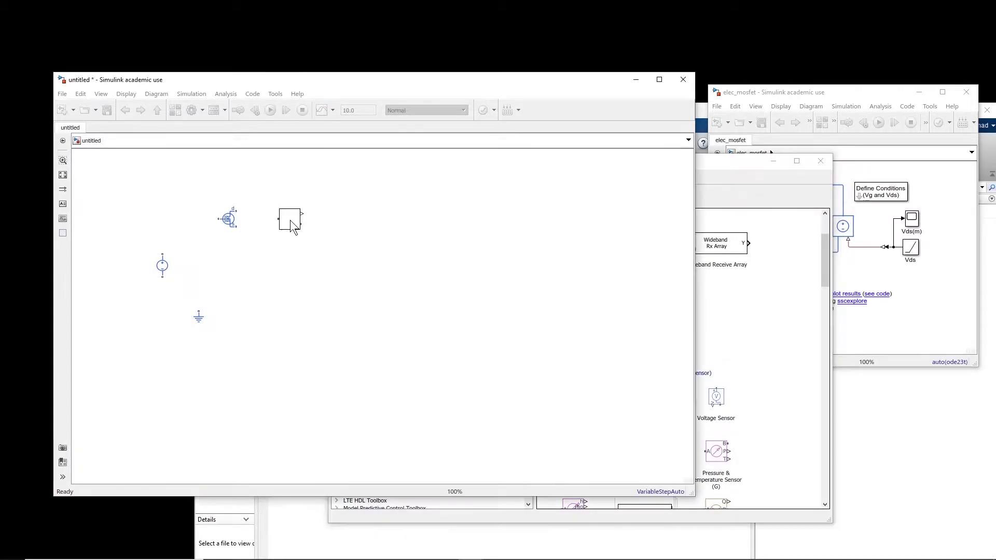
Enter 'voltage source' as the next Library Browser search
left_click(731, 197)
double_click(409, 176)
type("voltage source")
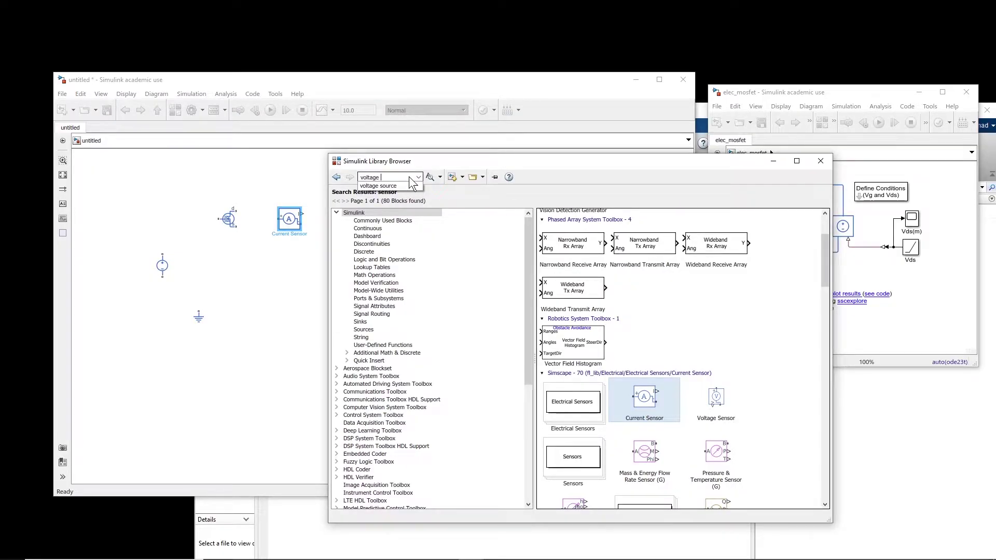
Add a Controlled Voltage Source block from the voltage source results
left_click(430, 178)
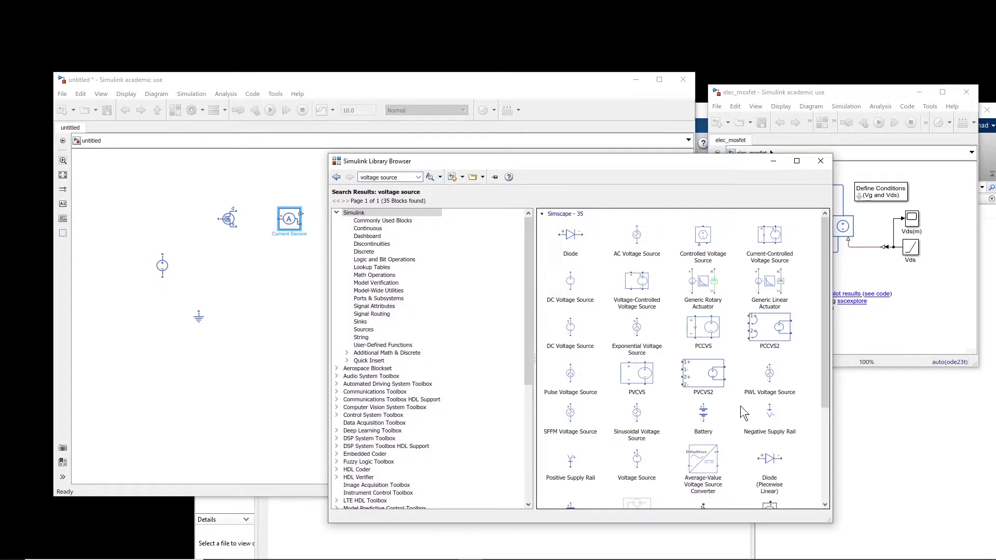
scroll(745, 406, "down", 1)
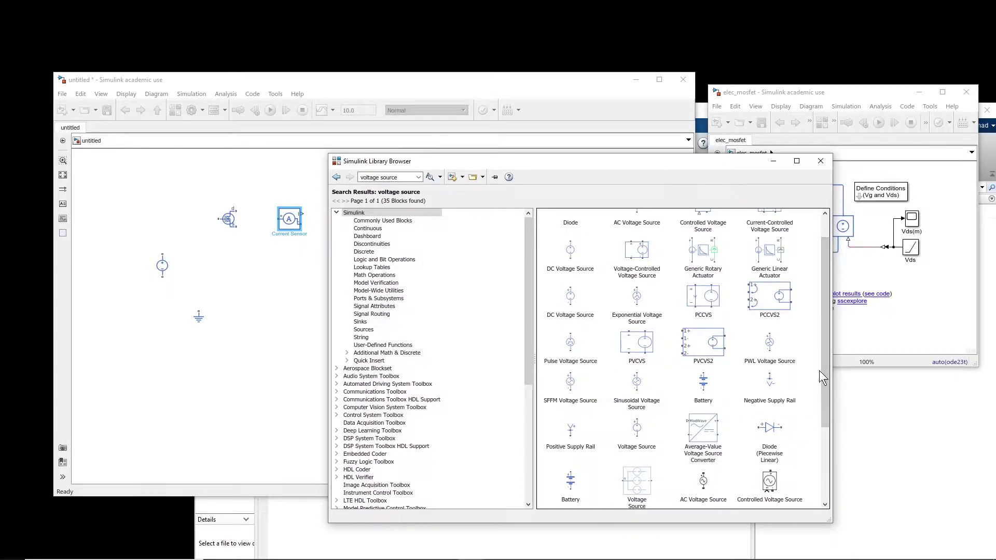
left_click_drag(826, 322, 829, 369)
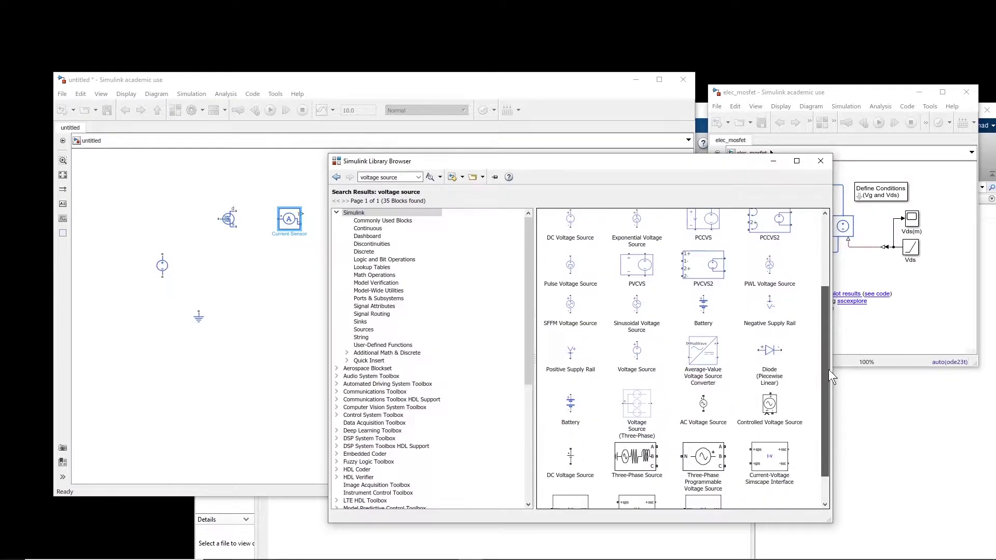
left_click_drag(824, 325, 836, 252)
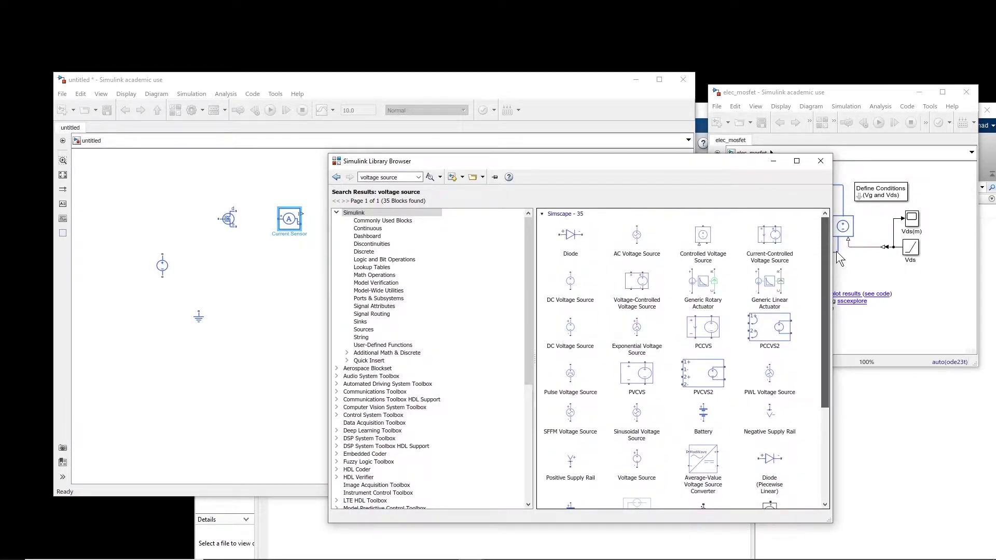
left_click(700, 248)
left_click_drag(701, 250, 270, 277)
Search 'scope' and add two Scope blocks to the model
left_click(723, 195)
triple_click(403, 177)
type("scope")
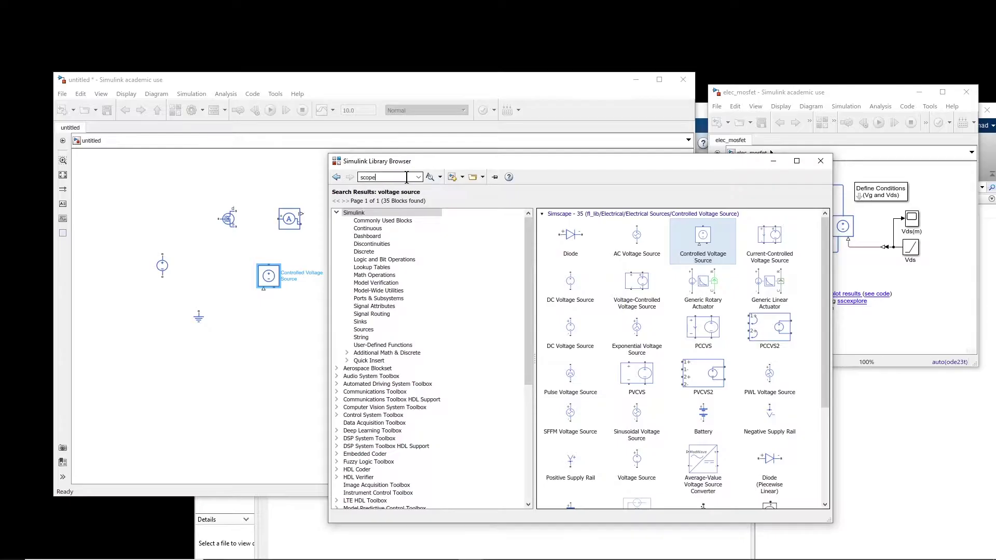
left_click(429, 178)
left_click_drag(591, 238, 331, 296)
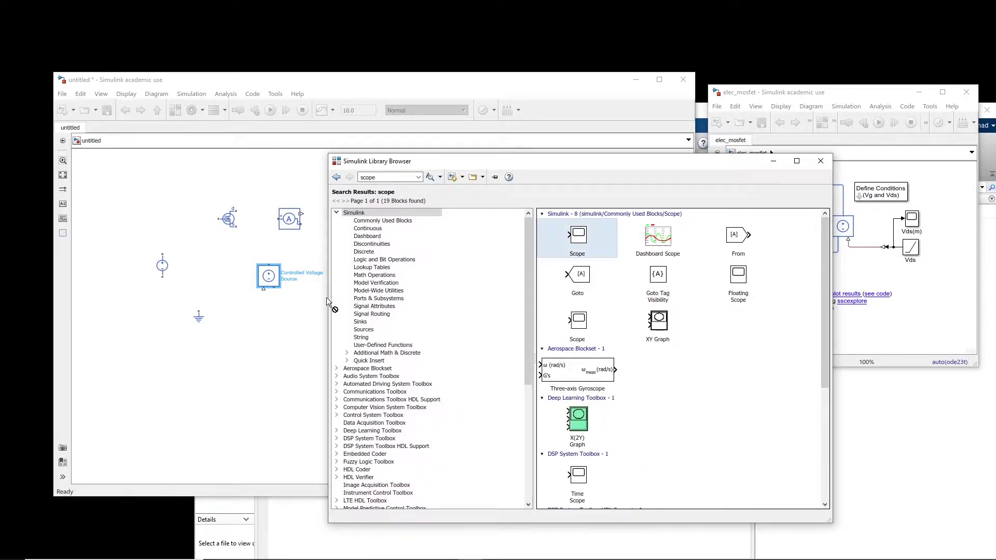
left_click_drag(620, 171, 730, 149)
left_click_drag(695, 226, 261, 338)
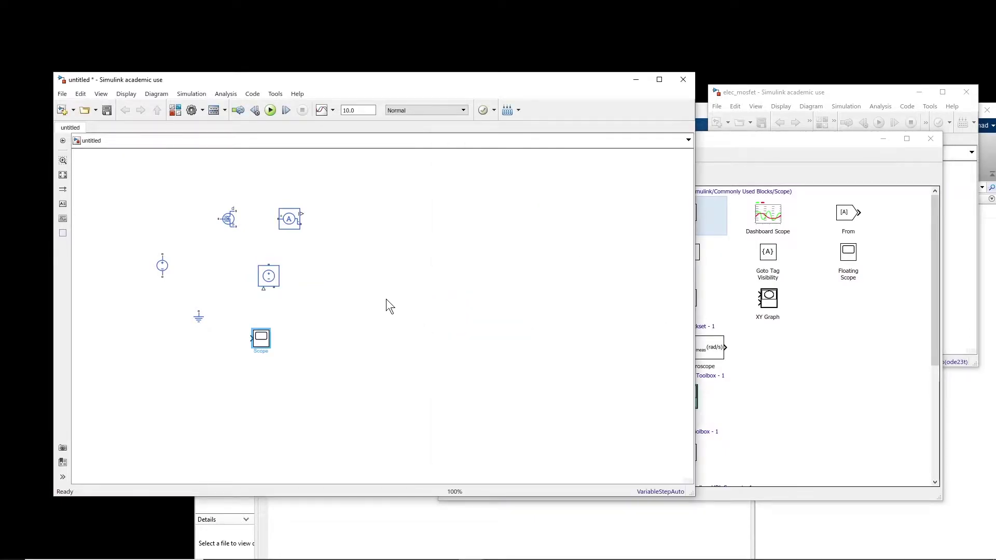
left_click(748, 184)
left_click_drag(685, 220, 373, 313)
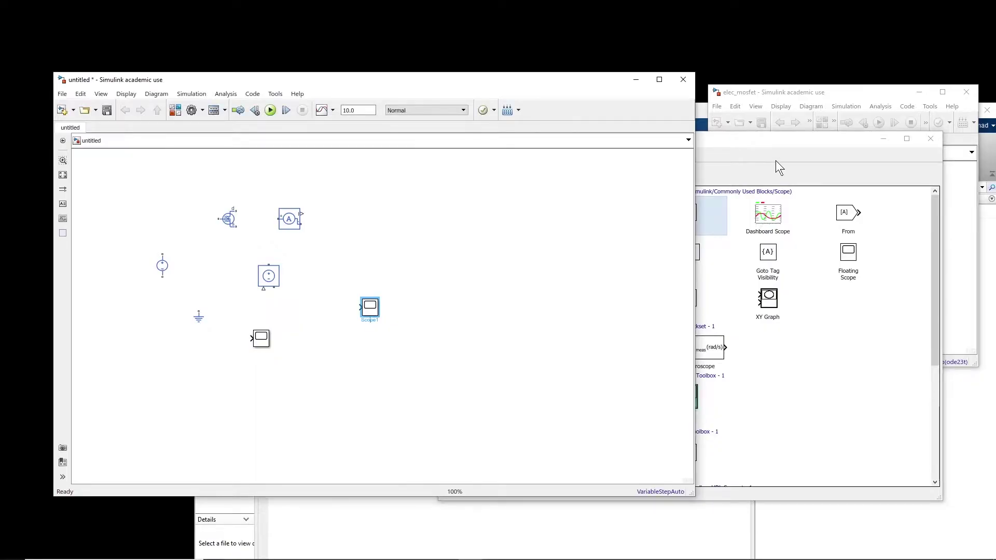
Search 'ramp' and add a Ramp block to the model
left_click(776, 166)
double_click(513, 155)
type("ramp")
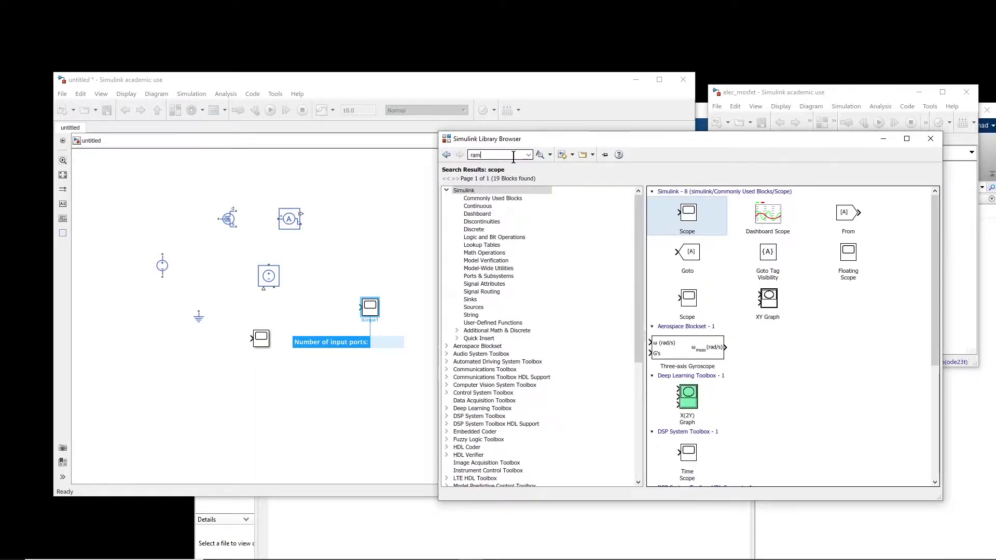
left_click(539, 155)
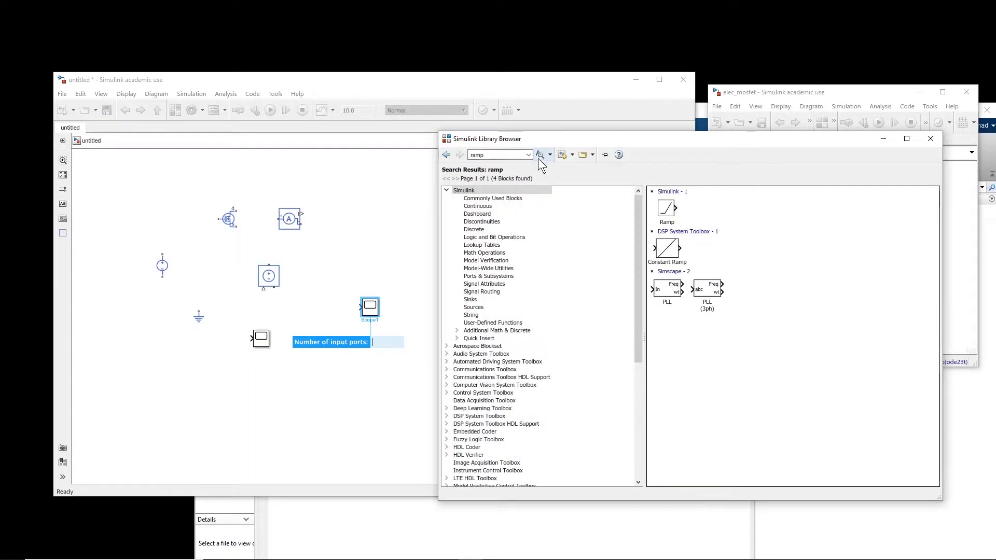
left_click_drag(668, 212, 408, 224)
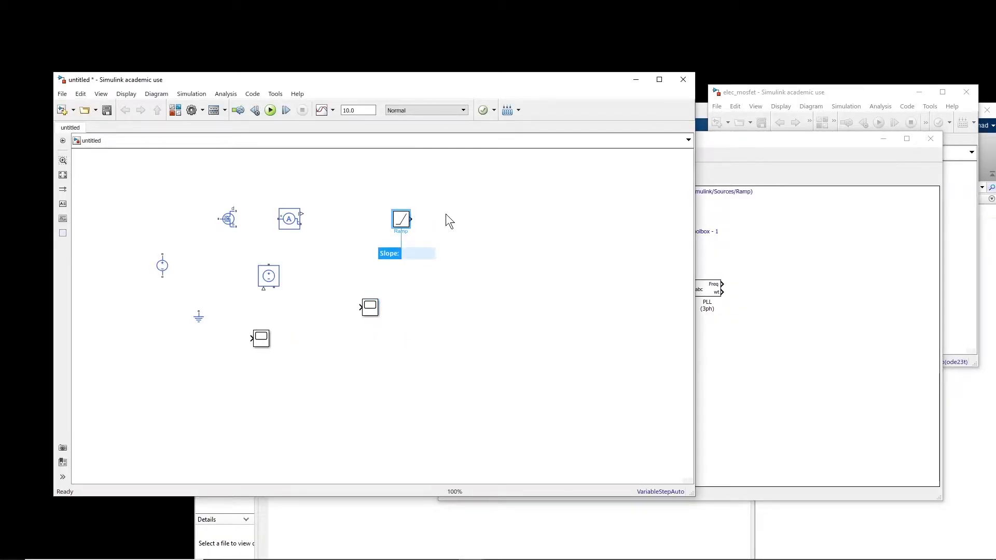
Search 'converter' and pick the Simulink-PS Converter block
left_click(830, 174)
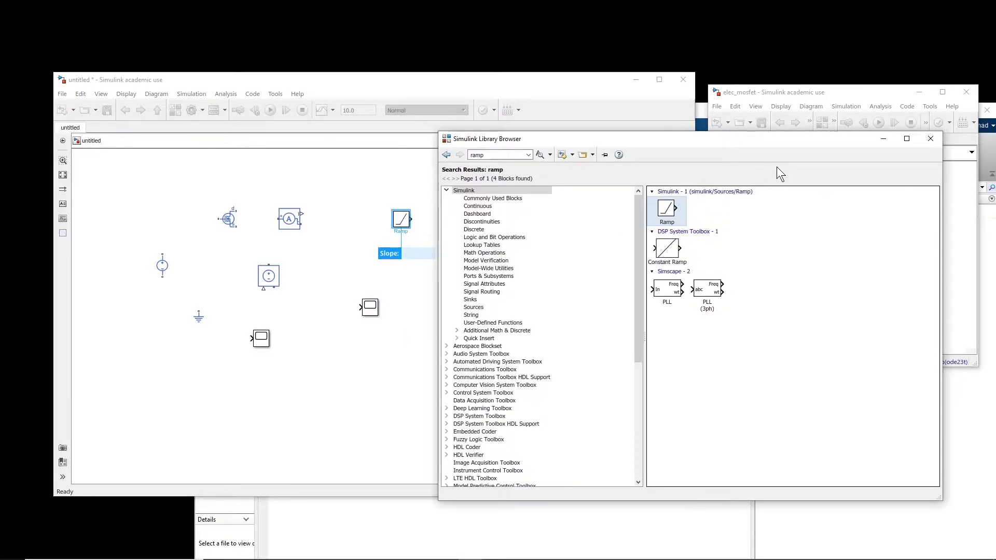
left_click(508, 153)
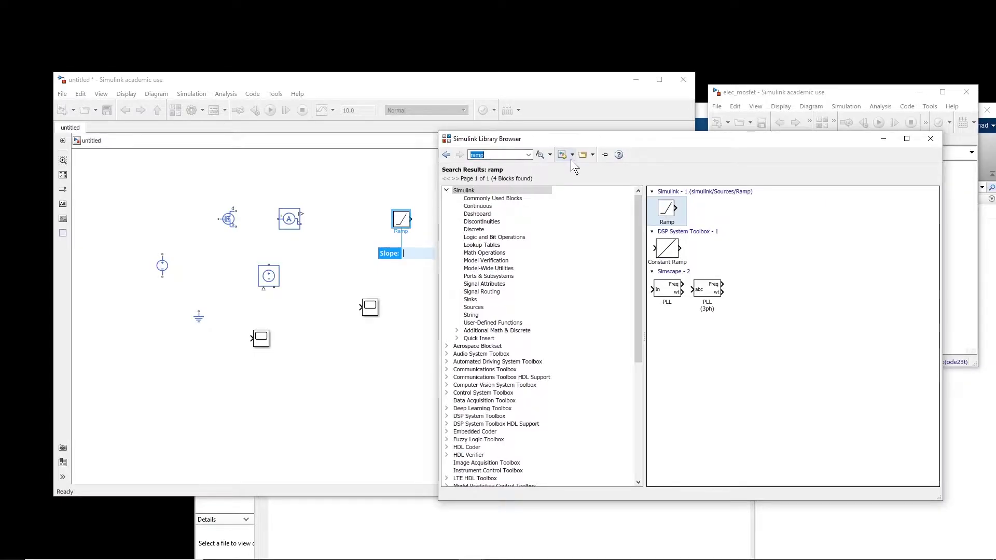
left_click_drag(579, 138, 594, 151)
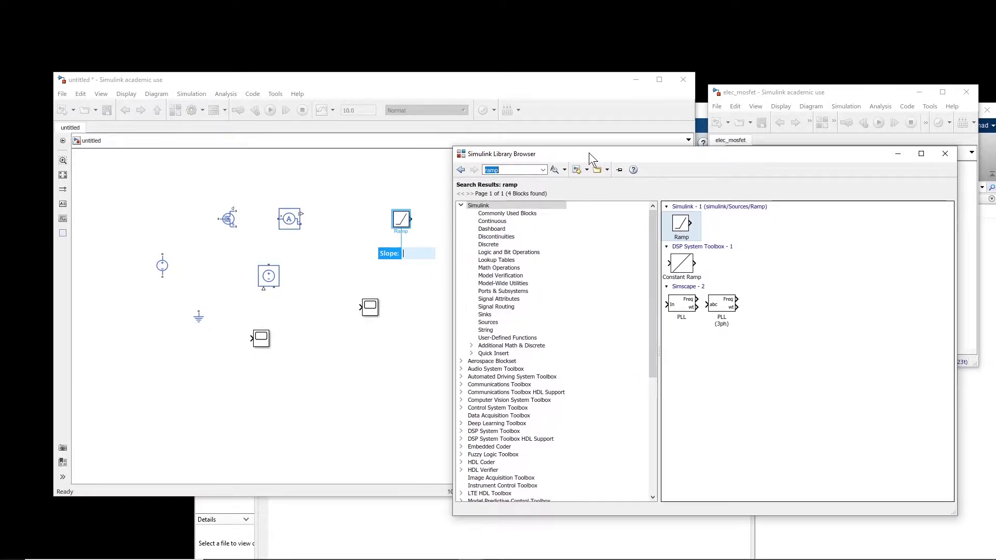
type("conver")
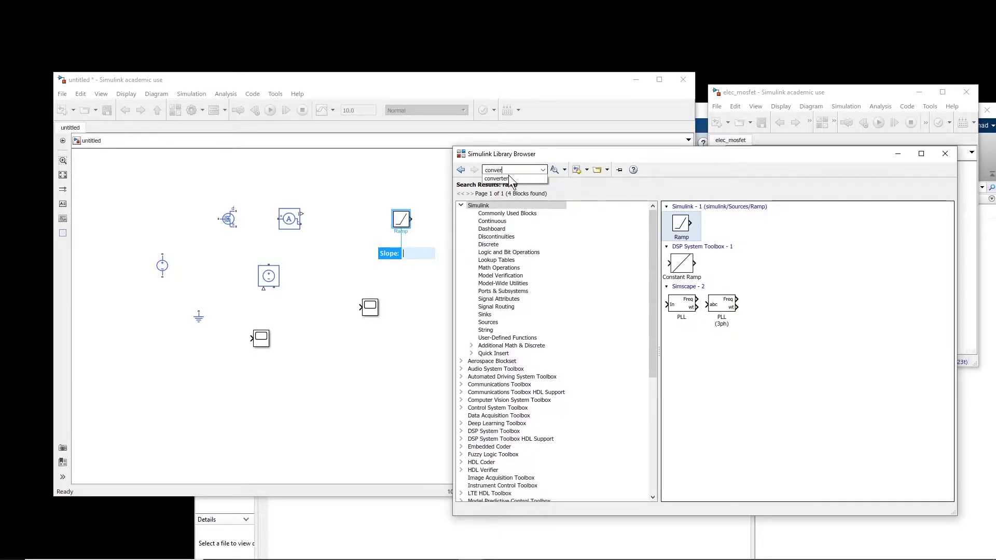
left_click(542, 179)
left_click(553, 169)
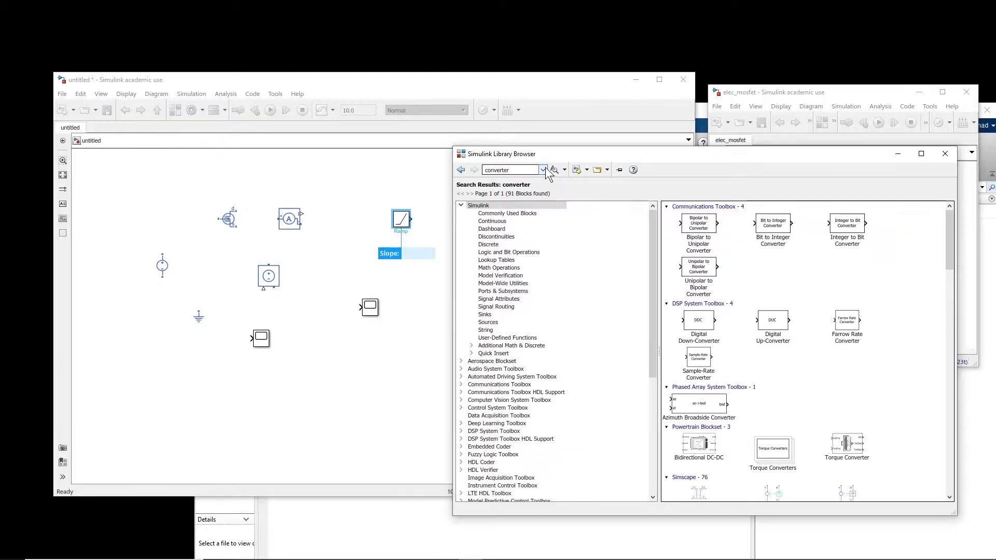
scroll(794, 415, "down", 10)
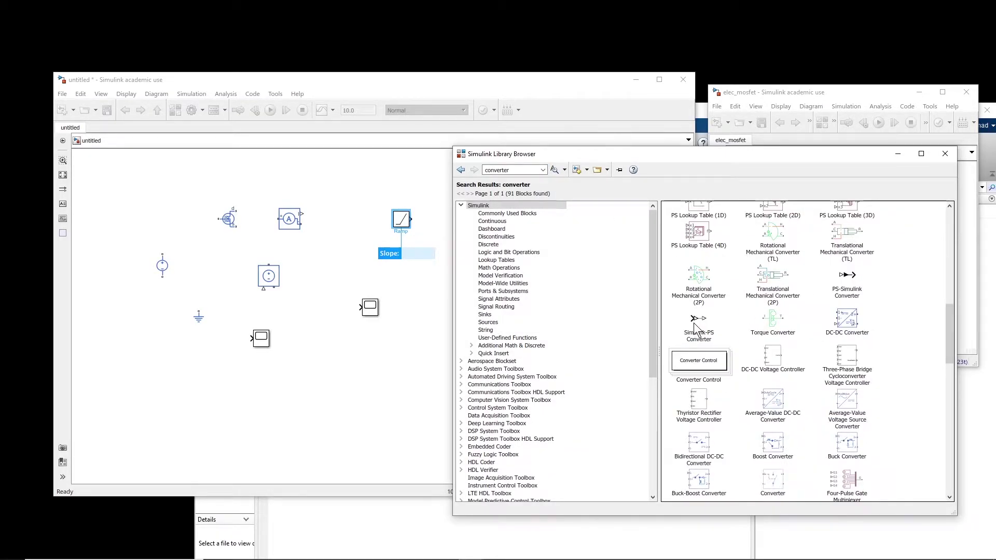
left_click(698, 329)
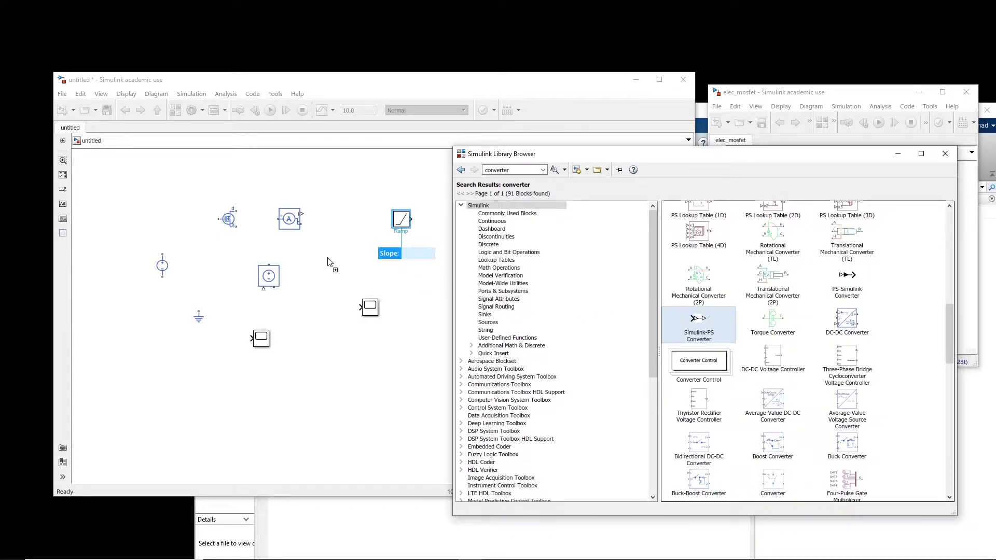
Add the Simulink-PS Converter and a PS-Simulink Converter to the model
left_click_drag(328, 259, 328, 259)
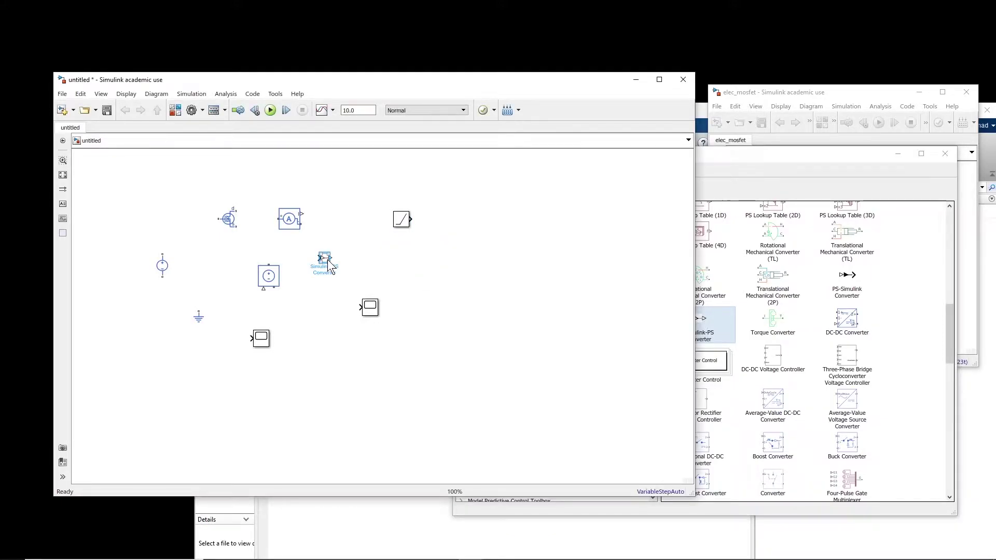
left_click_drag(857, 297, 432, 276)
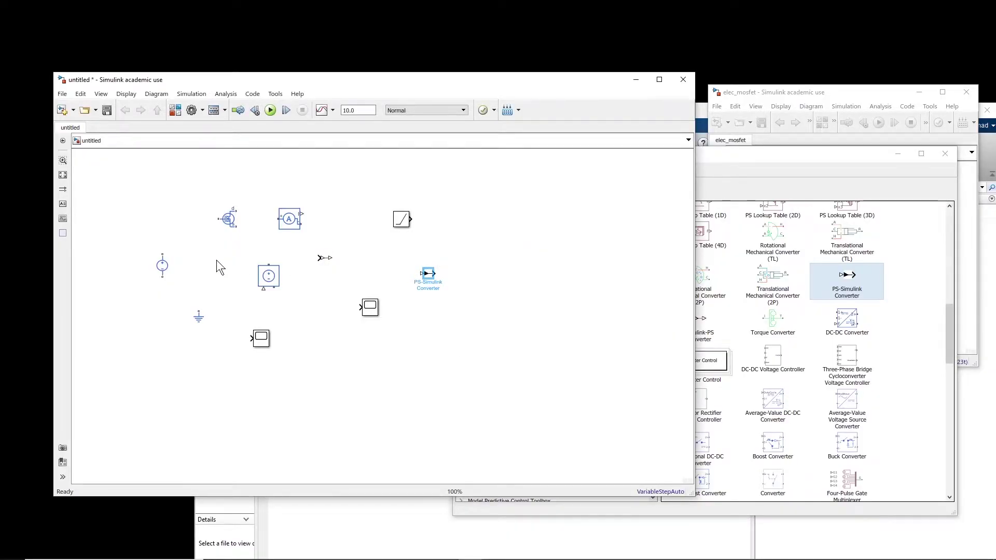
scroll(219, 266, "up", 2)
Enlarge the MOSFET and DC source, and align the MOSFET and ground with the source
left_click(138, 267)
left_click_drag(140, 273, 158, 288)
left_click(243, 212)
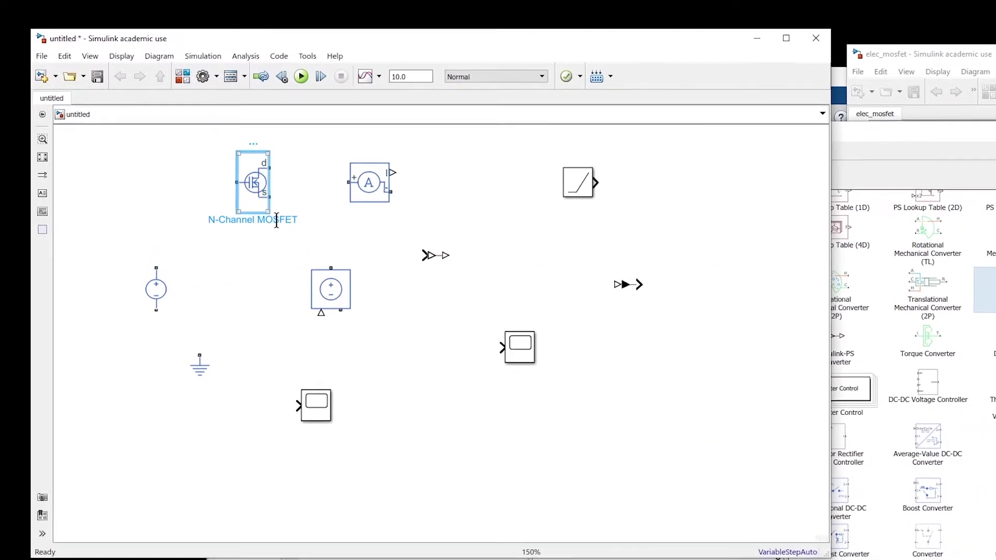
left_click_drag(268, 211, 309, 246)
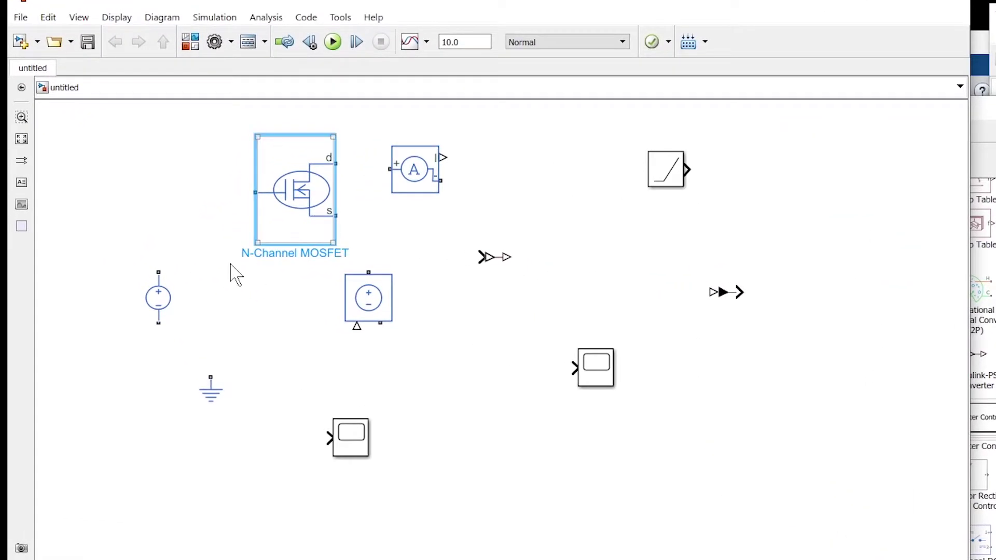
left_click(176, 305)
left_click_drag(174, 275, 200, 247)
mouse_move(305, 208)
left_mouse_down()
mouse_move(161, 249)
mouse_move(171, 249)
left_mouse_up()
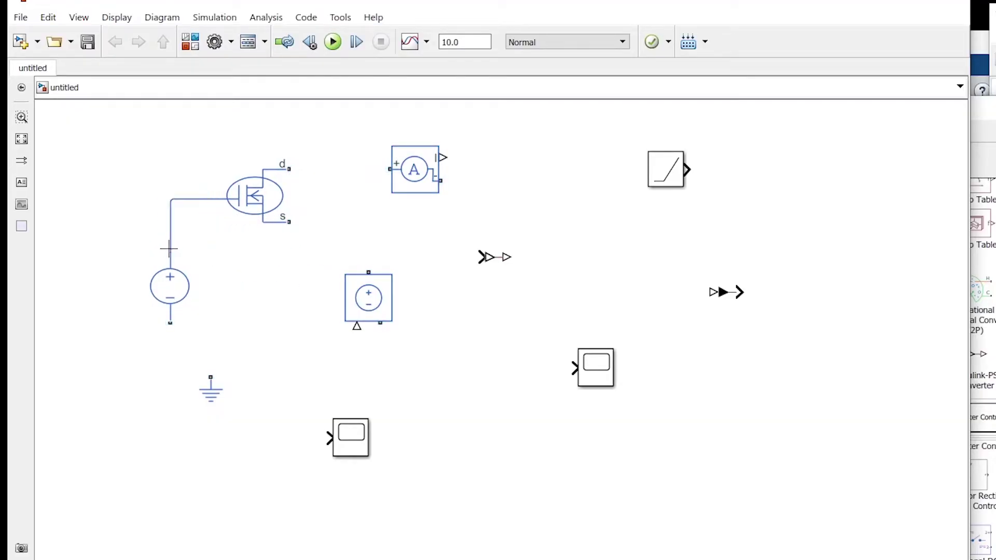
left_click(252, 229)
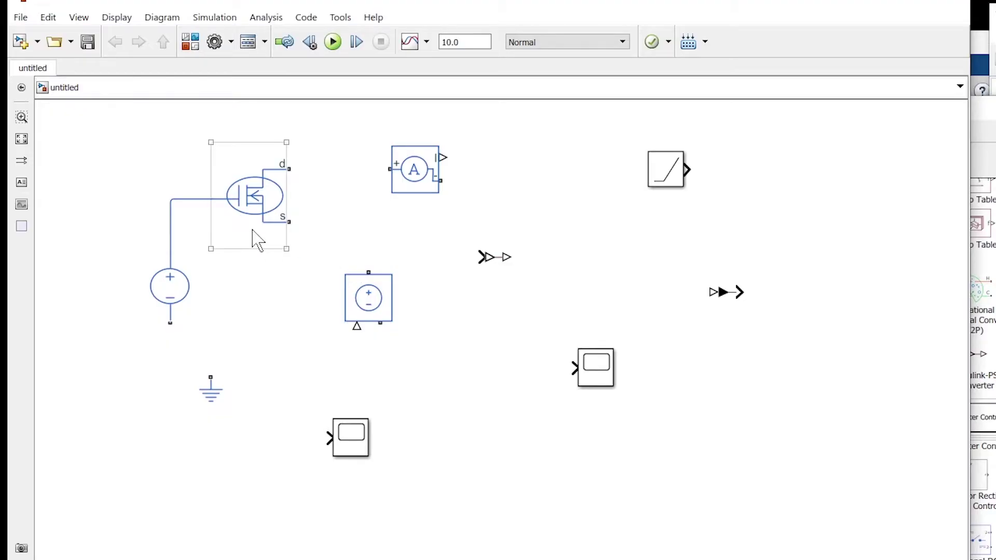
left_click(295, 314)
left_click_drag(213, 394, 174, 390)
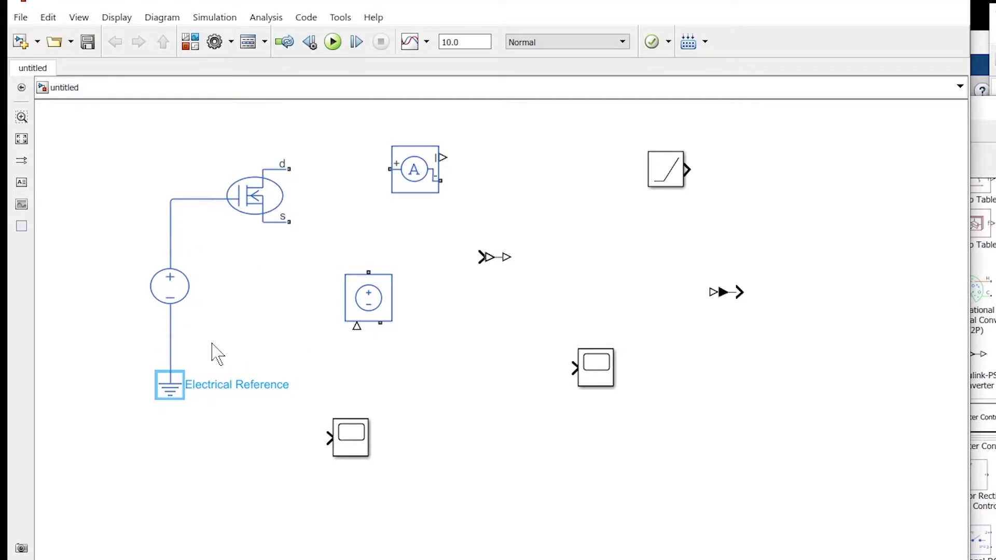
Reopen the Library Browser and type 'sol' as the search term
key("ctrl+shift+l")
double_click(705, 131)
type("solver")
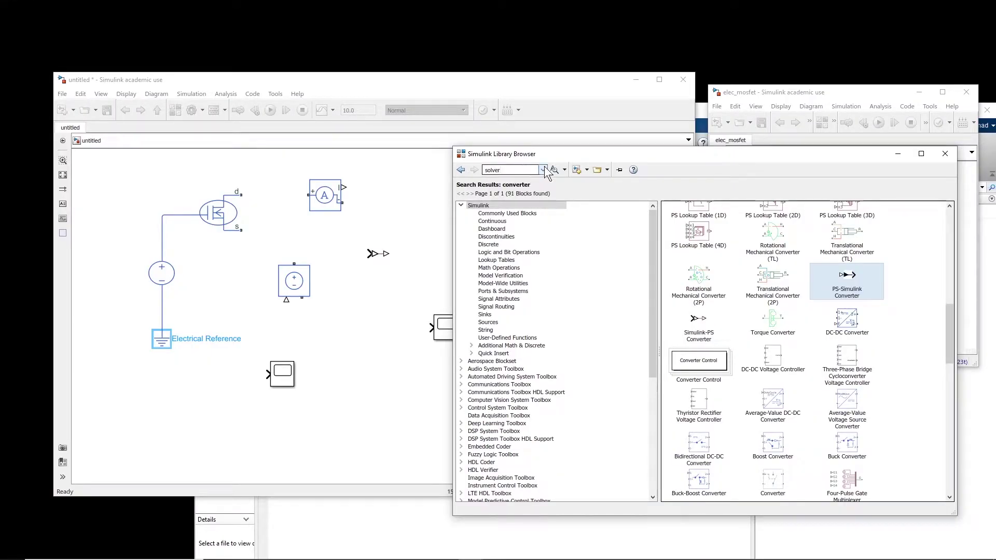
Add a Solver Configuration block and move the controlled voltage source beside the MOSFET
left_click(554, 170)
left_click_drag(747, 360, 224, 343)
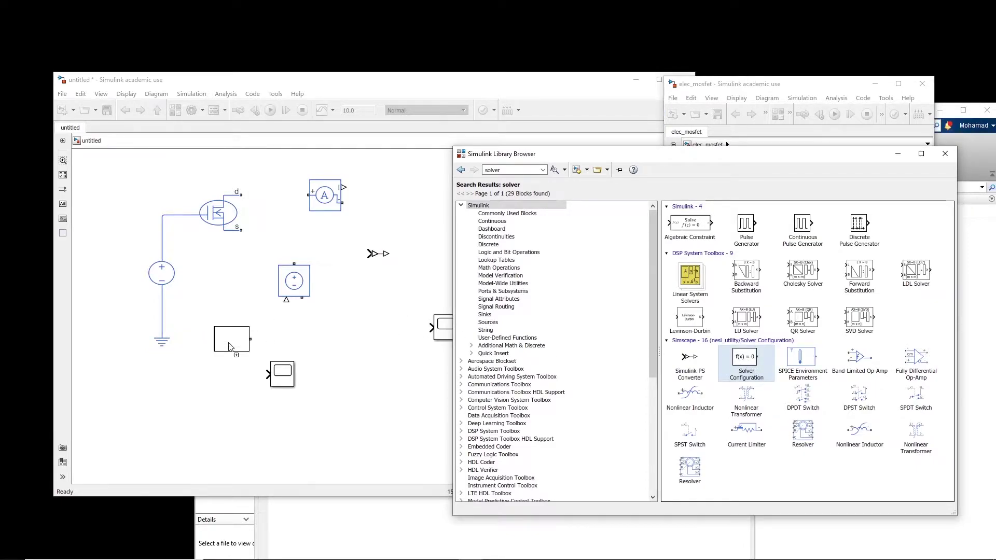
left_click_drag(770, 88, 886, 89)
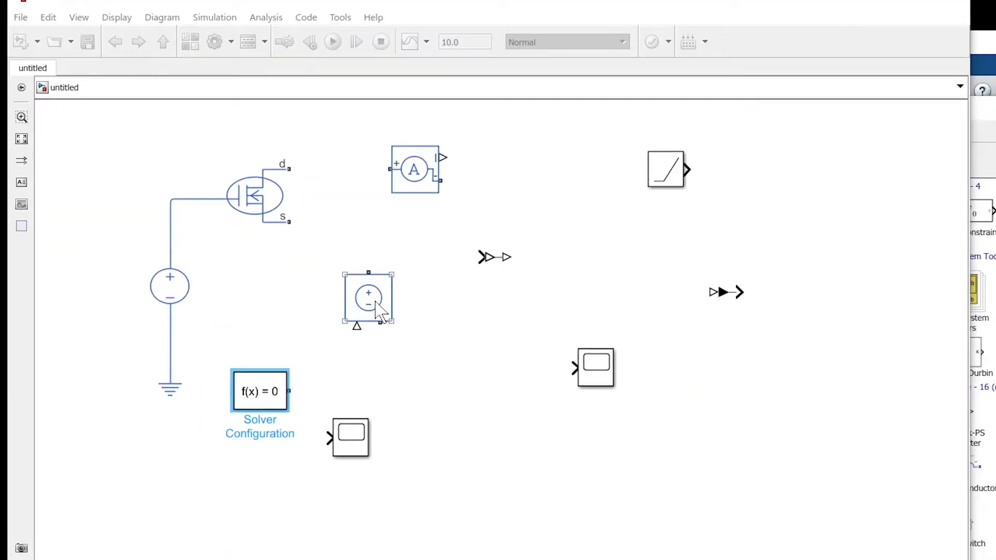
left_click(228, 221)
left_click(408, 308)
left_click_drag(437, 179, 582, 179)
left_click(383, 313)
left_click_drag(384, 314, 407, 274)
Wire drain d to the controlled source, ground the source and terminal s, and reposition Ramp and converter
mouse_move(397, 232)
left_mouse_down()
mouse_move(367, 144)
mouse_move(292, 165)
left_mouse_up()
left_click_drag(409, 283, 170, 348)
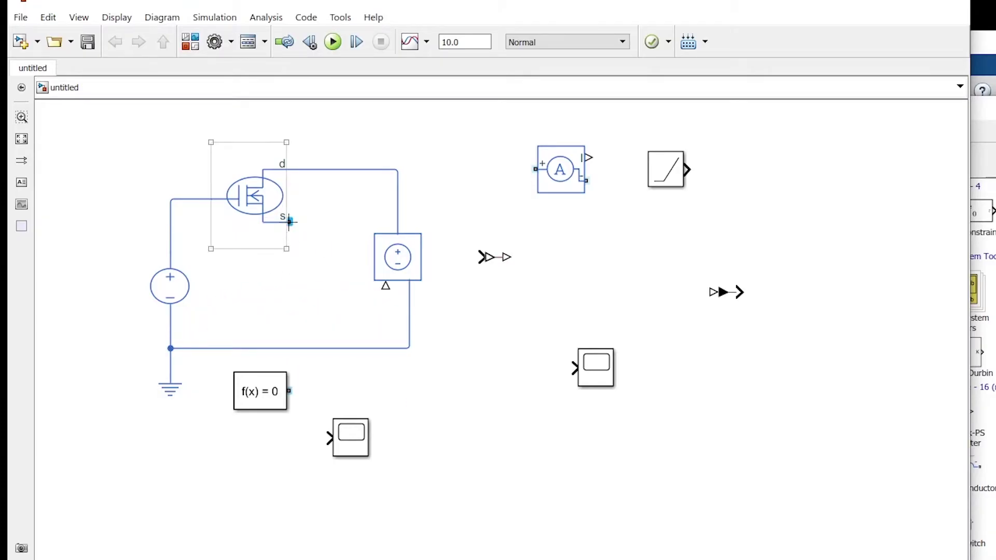
left_click_drag(290, 222, 311, 348)
left_click_drag(438, 301, 304, 306)
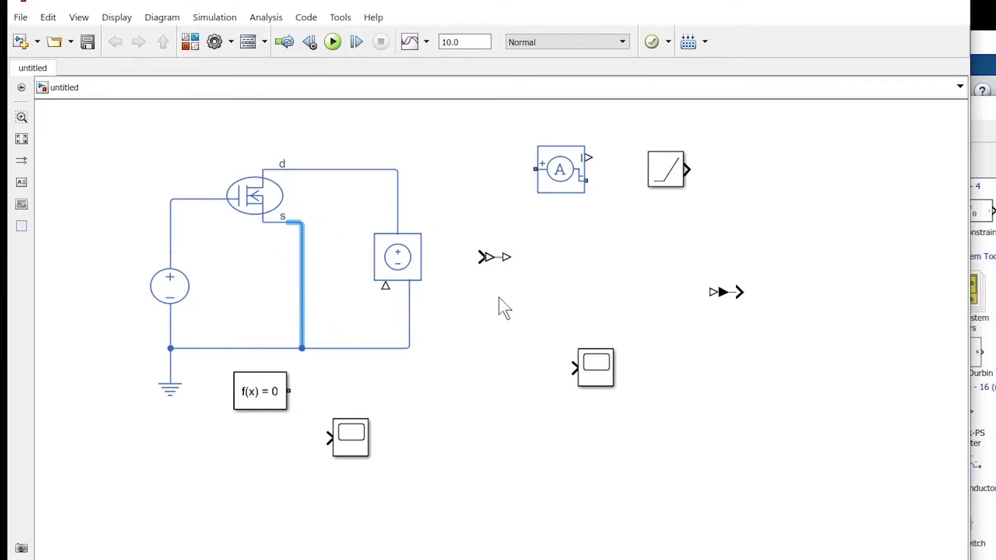
left_click_drag(670, 181, 599, 257)
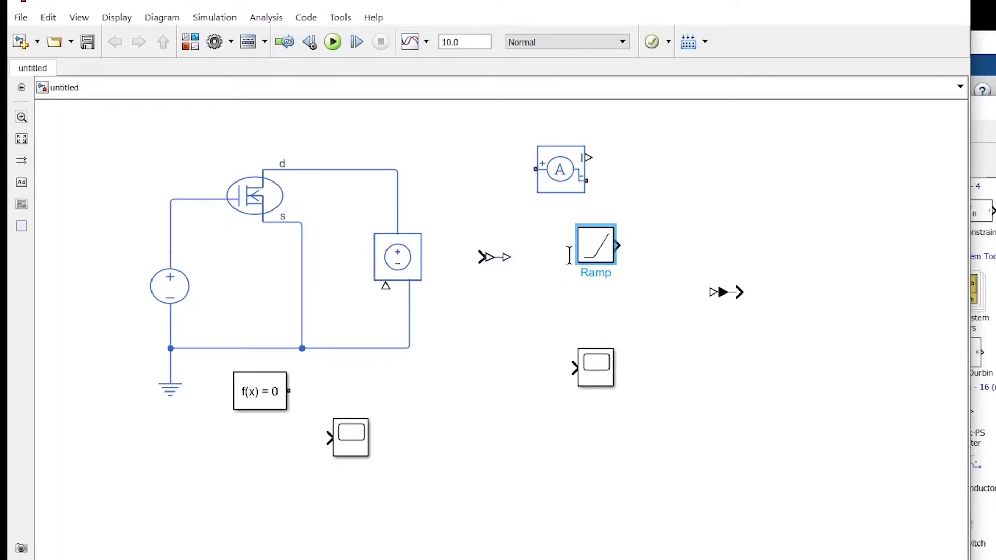
left_click_drag(493, 258, 541, 321)
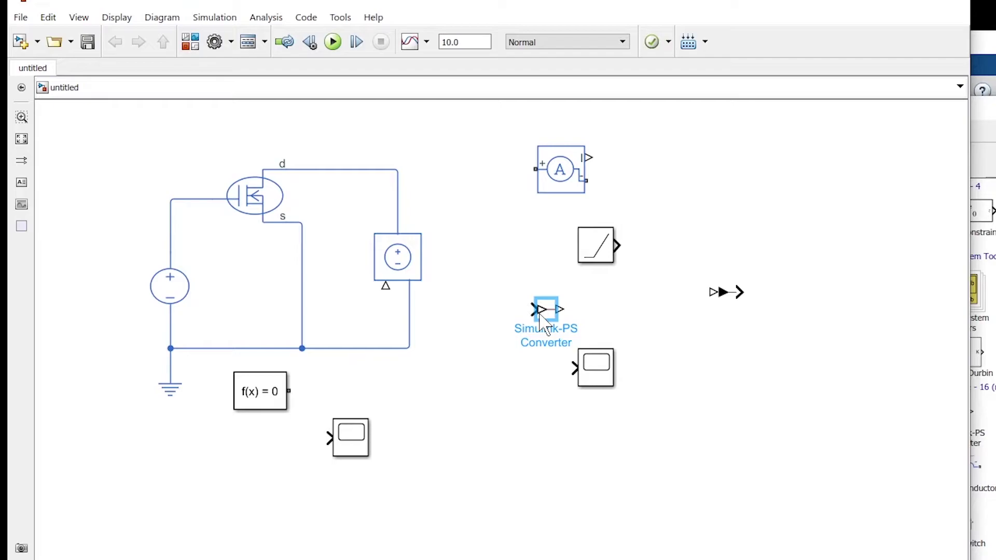
Flip the Simulink-PS Converter and feed the Ramp through it into the controlled source
key("ctrl+r")
key("ctrl+r")
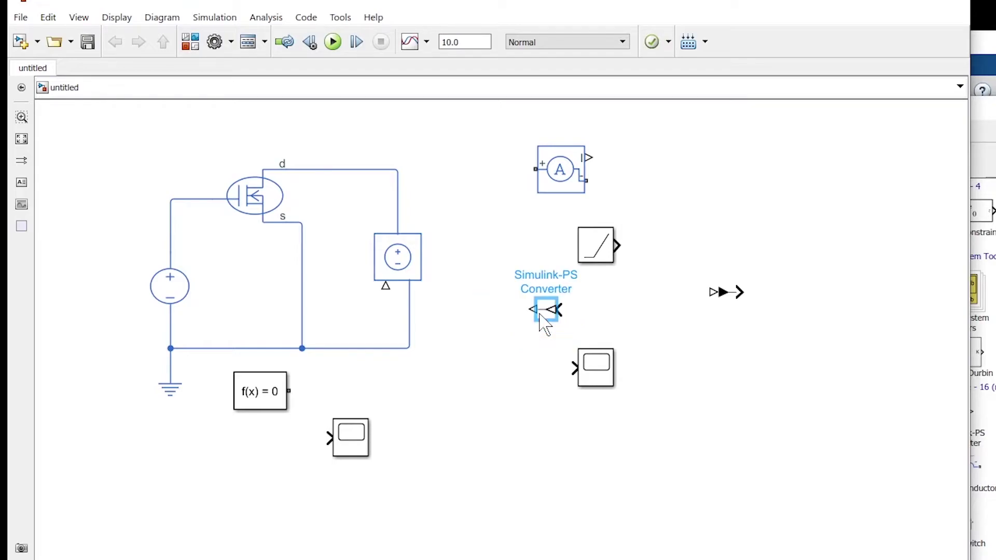
mouse_move(617, 245)
left_mouse_down()
mouse_move(611, 282)
mouse_move(564, 310)
mouse_move(400, 307)
mouse_move(386, 287)
left_mouse_up()
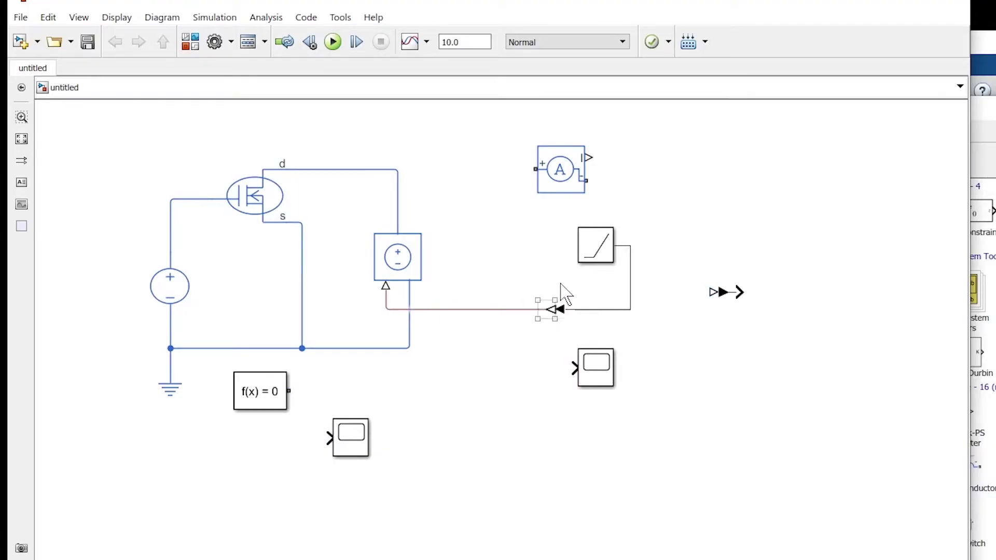
left_click(400, 279)
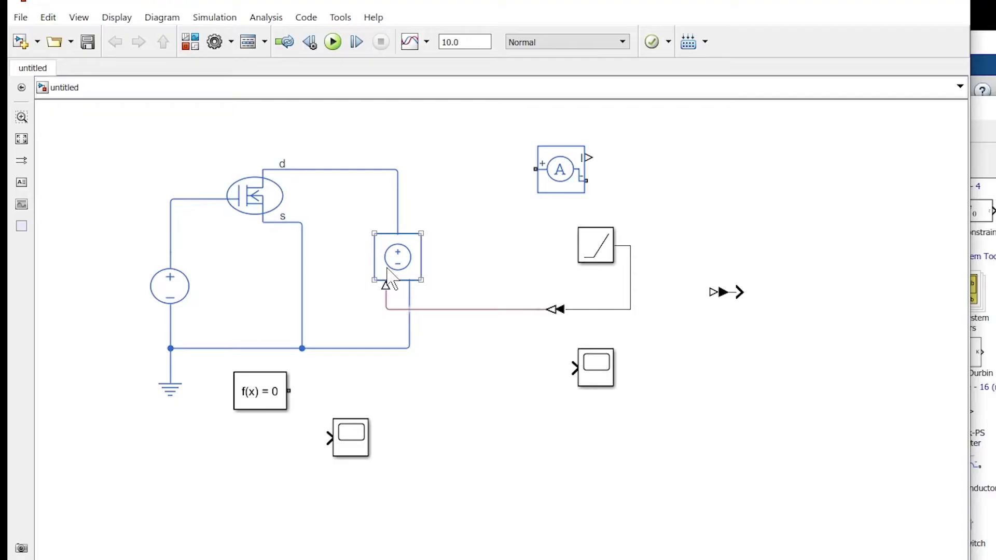
left_click(415, 224)
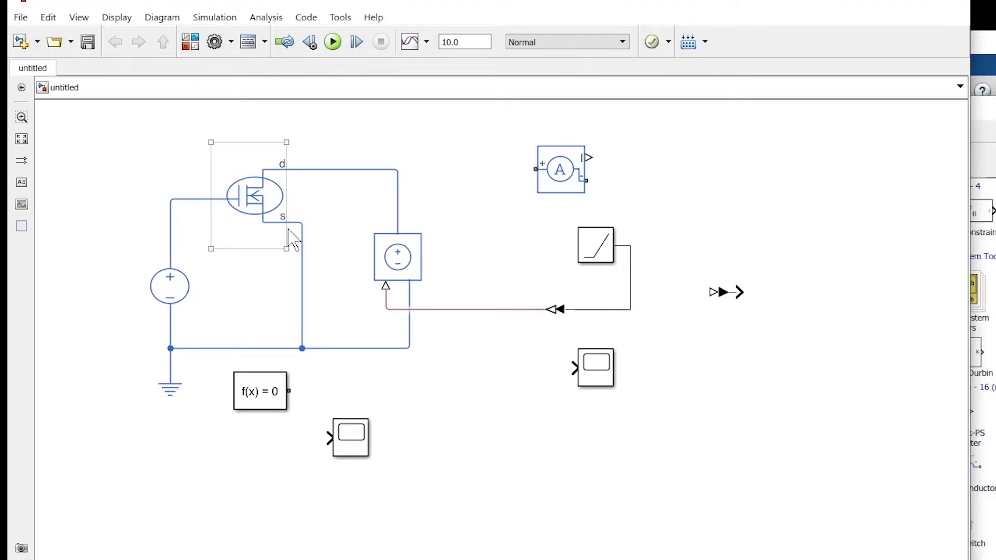
Replace the drain wire with a flipped Current Sensor between drain d and the controlled source
left_click(371, 173)
key("Delete")
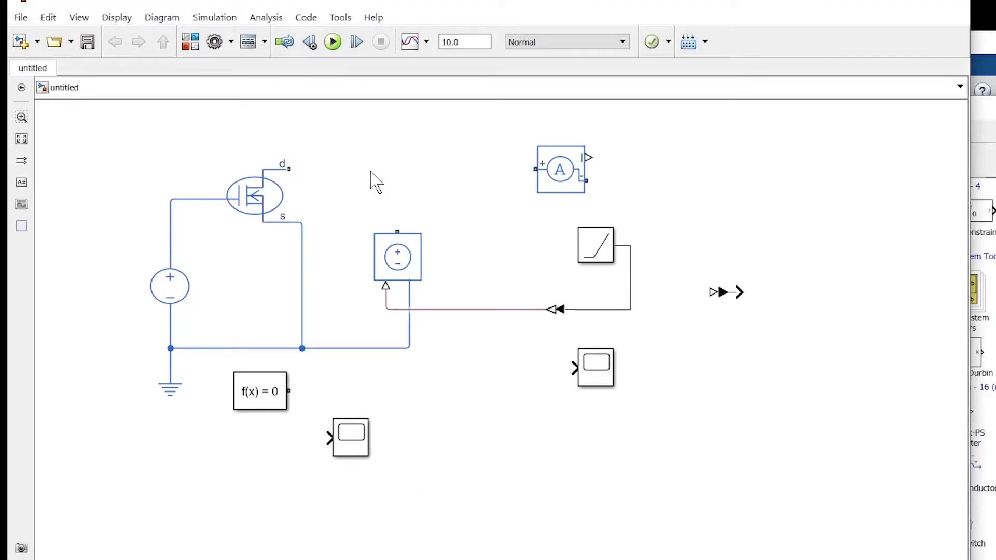
left_click(582, 172)
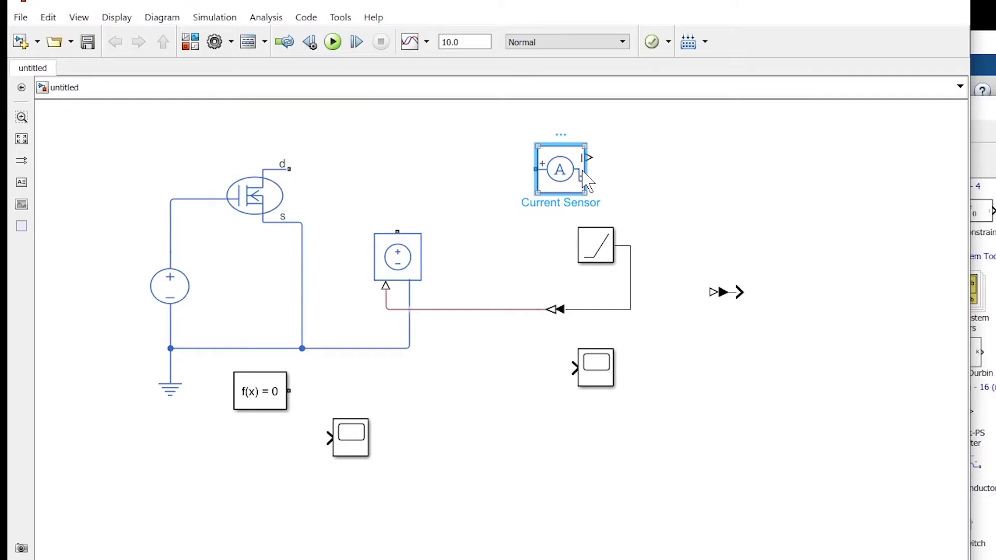
key("ctrl+r")
key("ctrl+r")
left_click_drag(586, 179, 411, 179)
left_click(410, 265)
mouse_move(410, 265)
left_mouse_down()
mouse_move(450, 259)
mouse_move(439, 171)
mouse_move(289, 169)
left_mouse_up()
left_click_drag(386, 171, 386, 182)
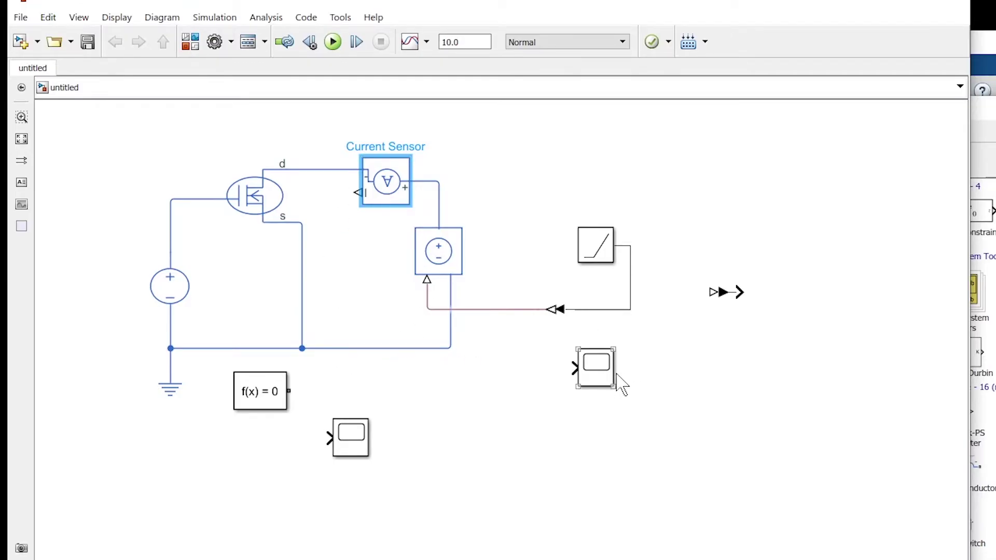
Place Scope1 and the PS-Simulink Converter, and wire Current Sensor through the converter to Scope1
left_click_drag(604, 380, 622, 150)
left_click_drag(597, 247, 638, 252)
left_click_drag(726, 292, 509, 134)
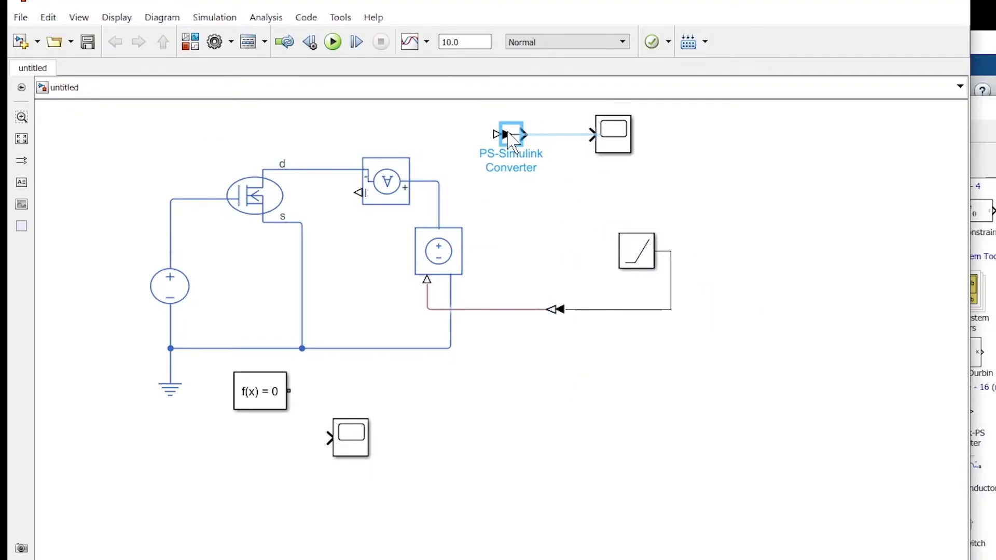
mouse_move(359, 193)
left_mouse_down()
mouse_move(345, 155)
mouse_move(465, 133)
mouse_move(590, 135)
left_mouse_up()
mouse_move(344, 433)
left_mouse_down()
mouse_move(704, 185)
mouse_move(586, 238)
mouse_move(585, 303)
left_mouse_up()
Arrange the second scope below Scope1 and reposition the Ramp and Solver Configuration blocks
left_click_drag(691, 192, 616, 193)
left_click_drag(643, 268, 644, 275)
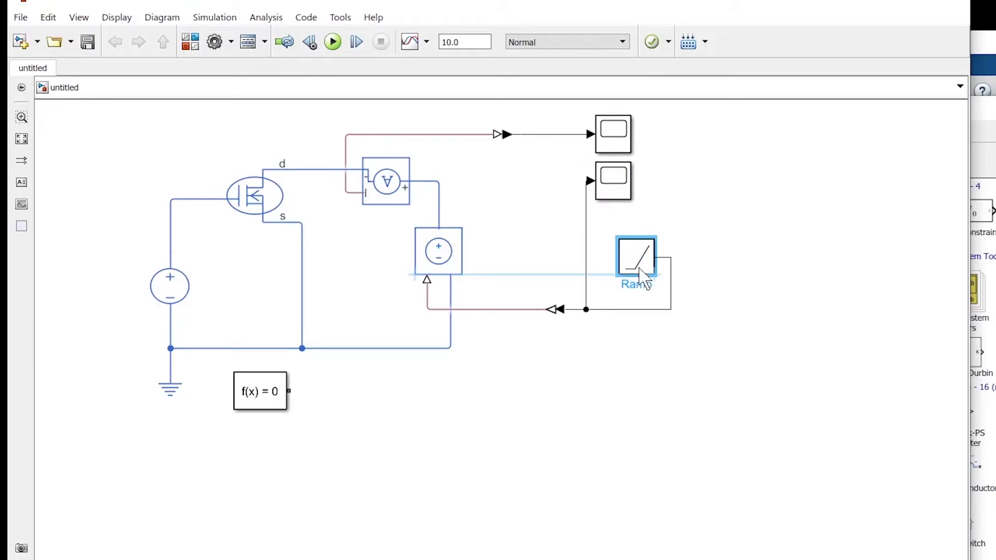
left_click_drag(621, 194, 621, 217)
mouse_move(281, 407)
left_mouse_down()
mouse_move(245, 407)
mouse_move(280, 349)
left_mouse_up()
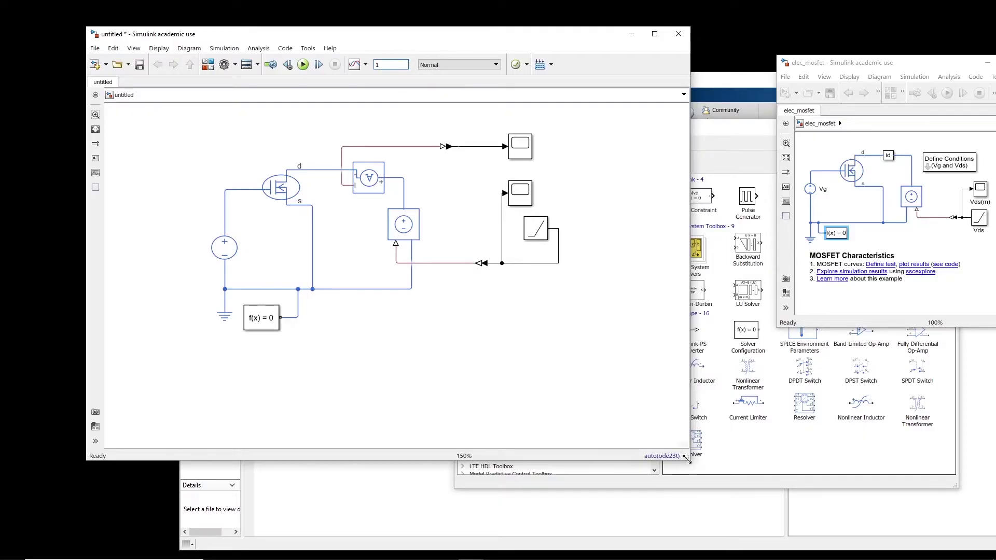
Close the block library and enlarge the model window with the diagram fitted
left_click(929, 151)
left_click(930, 150)
left_click_drag(690, 466, 962, 530)
key("space")
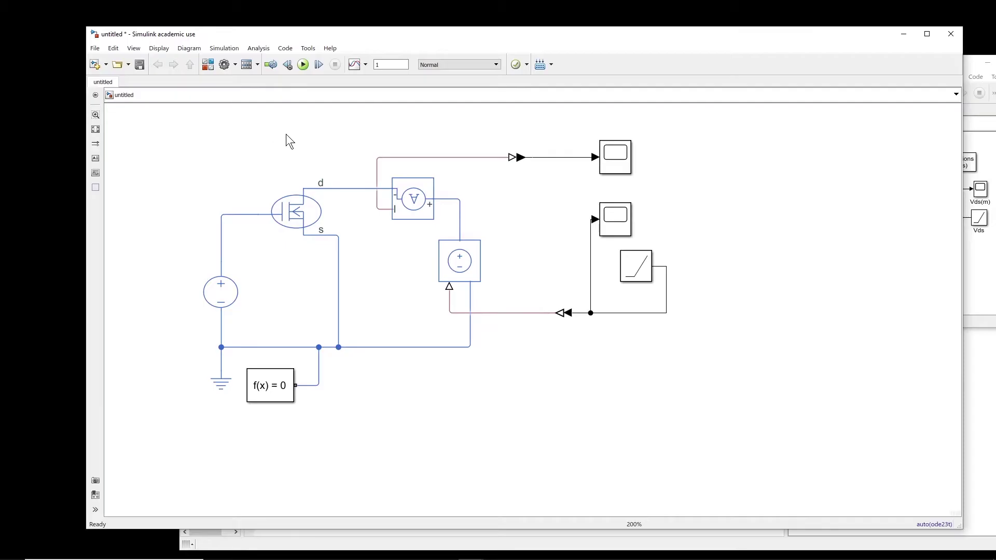
Set the Ramp block's slope to 6
double_click(645, 272)
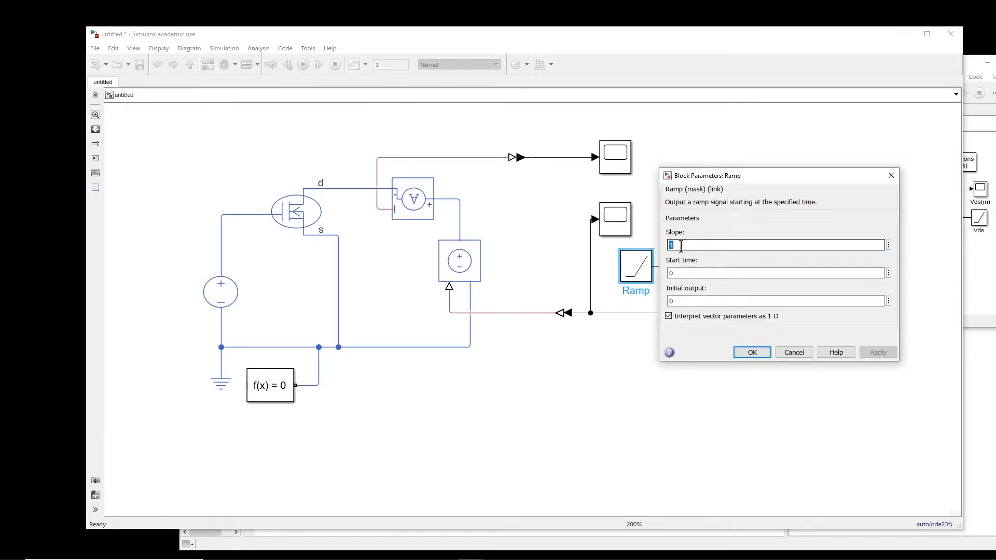
type("6")
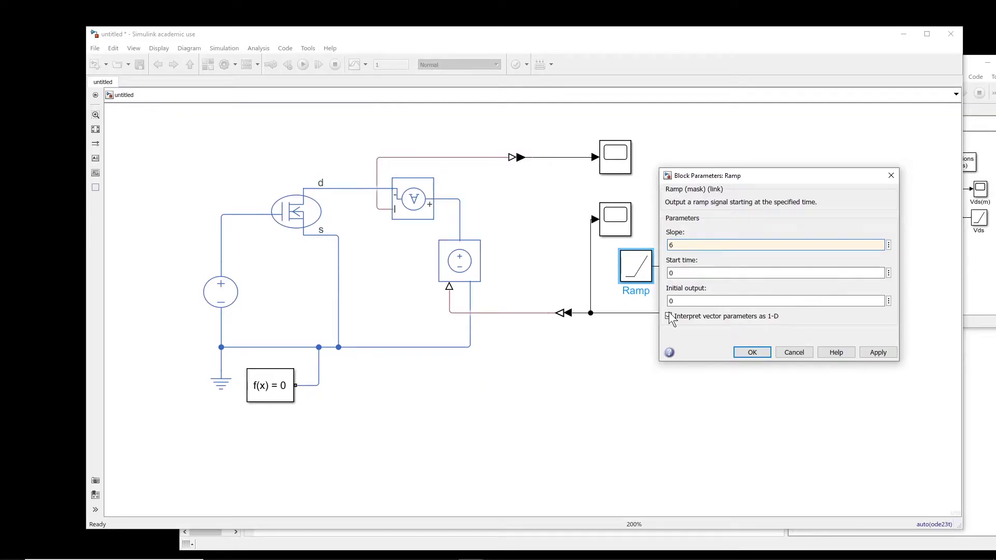
key("Return")
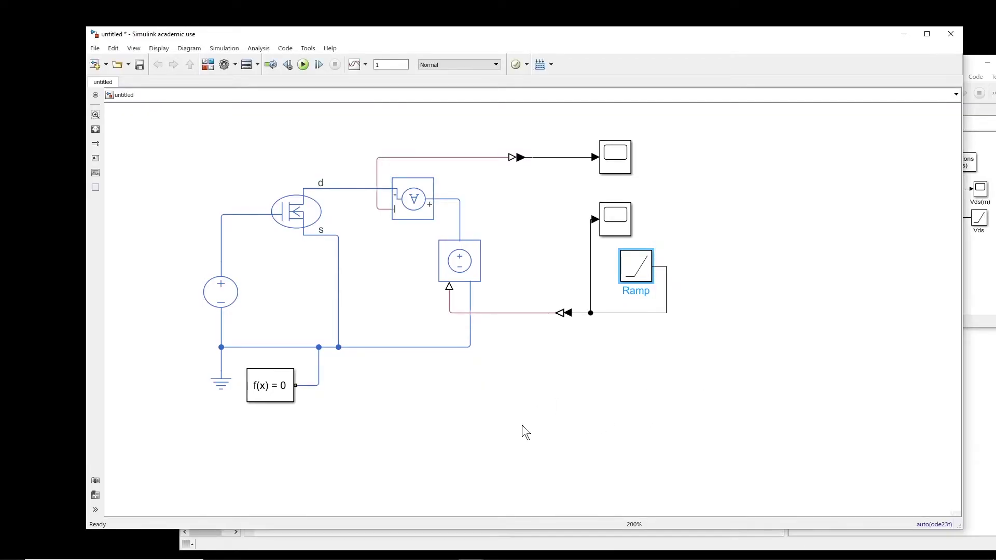
Set the DC Voltage Source to 5 V and run the simulation
double_click(228, 300)
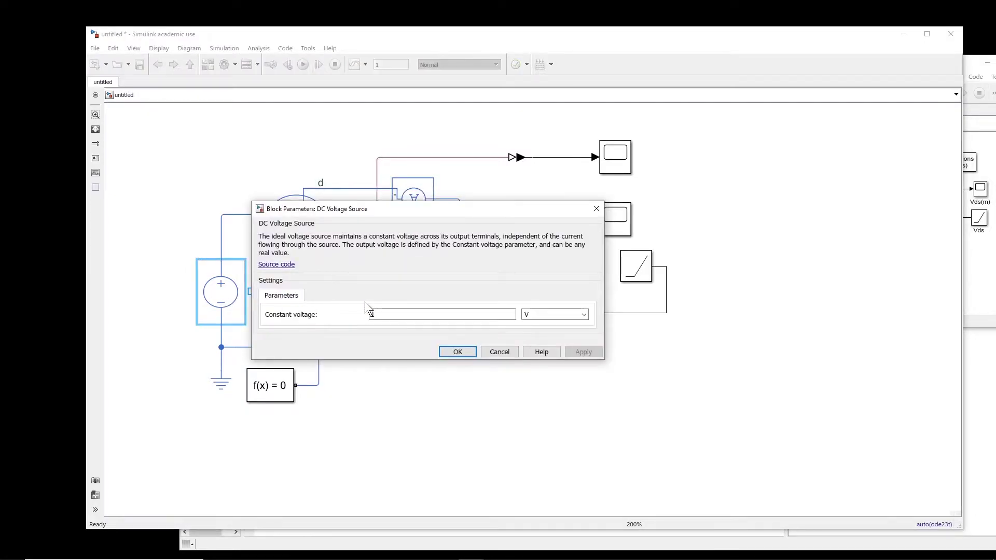
type("5")
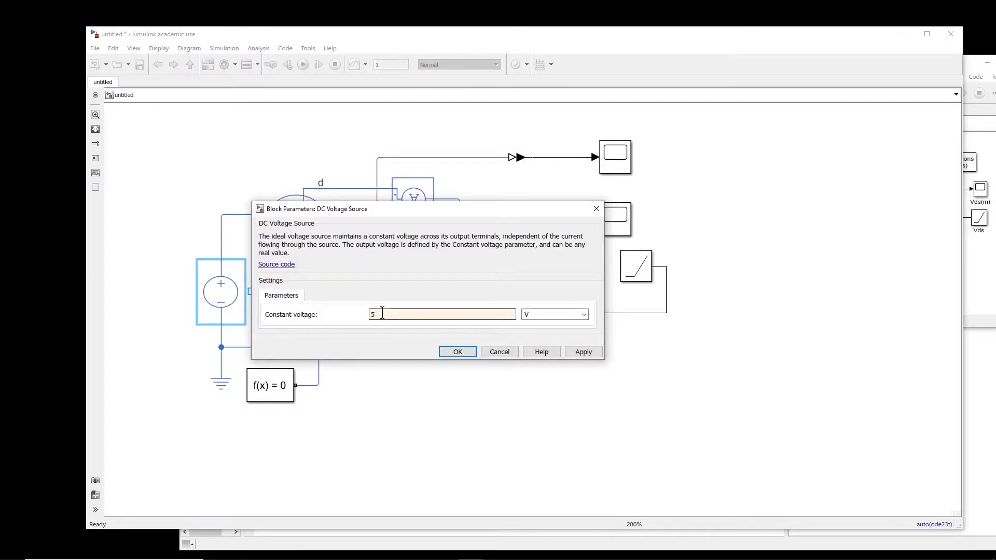
left_click(449, 349)
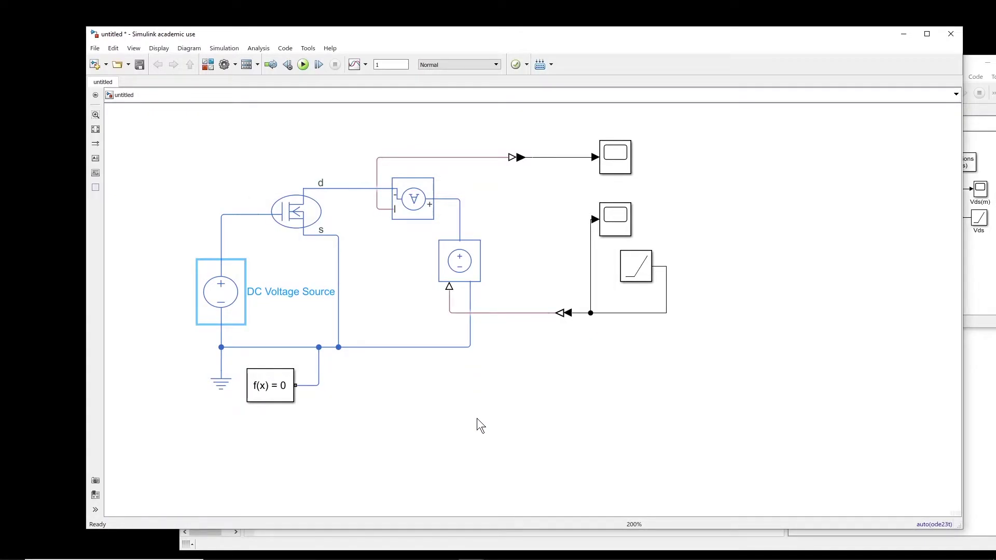
left_click(305, 69)
double_click(622, 224)
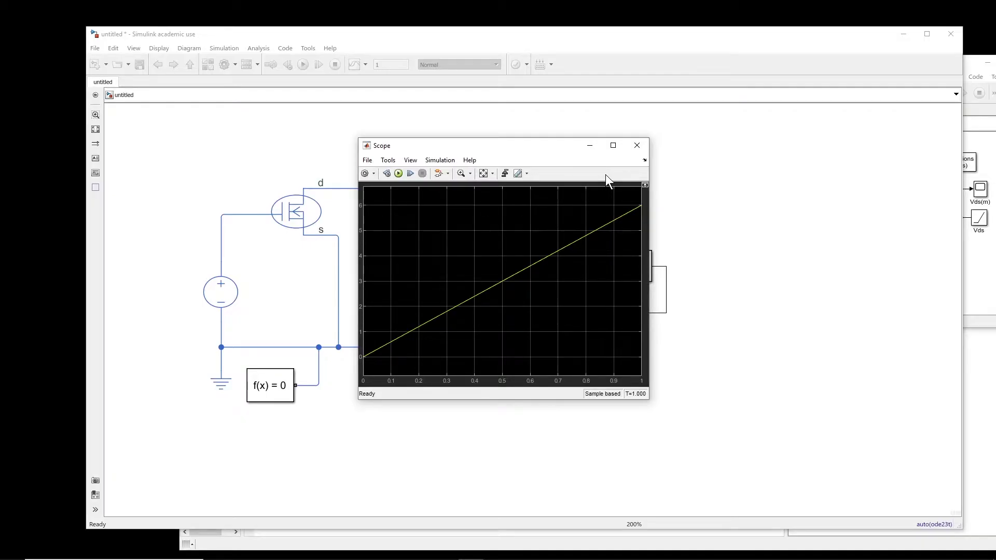
left_click(637, 145)
double_click(618, 161)
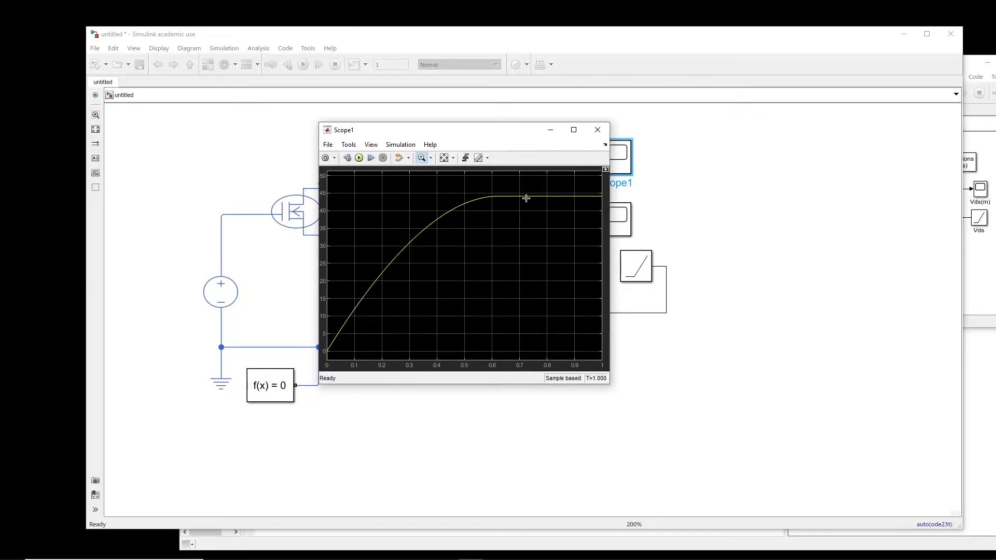
left_click(597, 130)
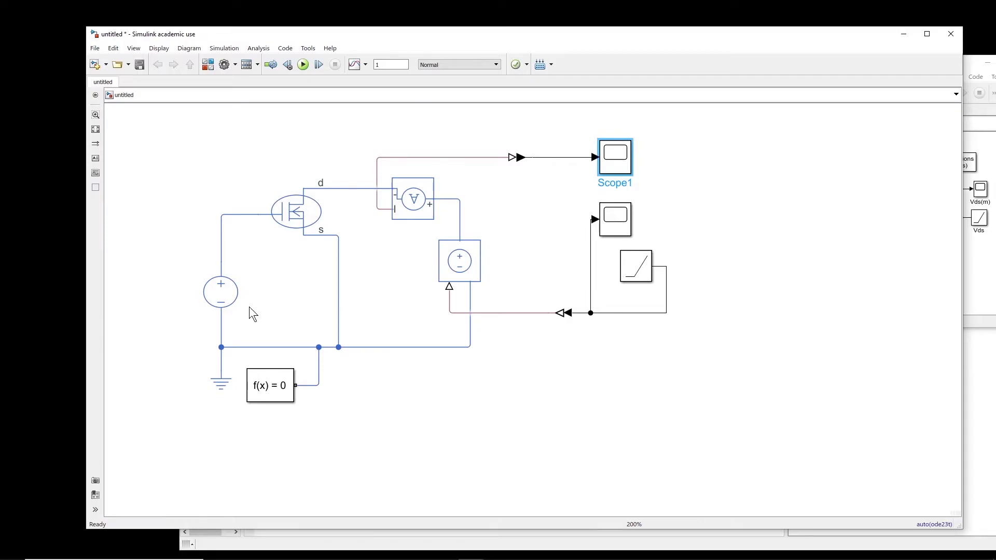
left_click(228, 300)
double_click(619, 161)
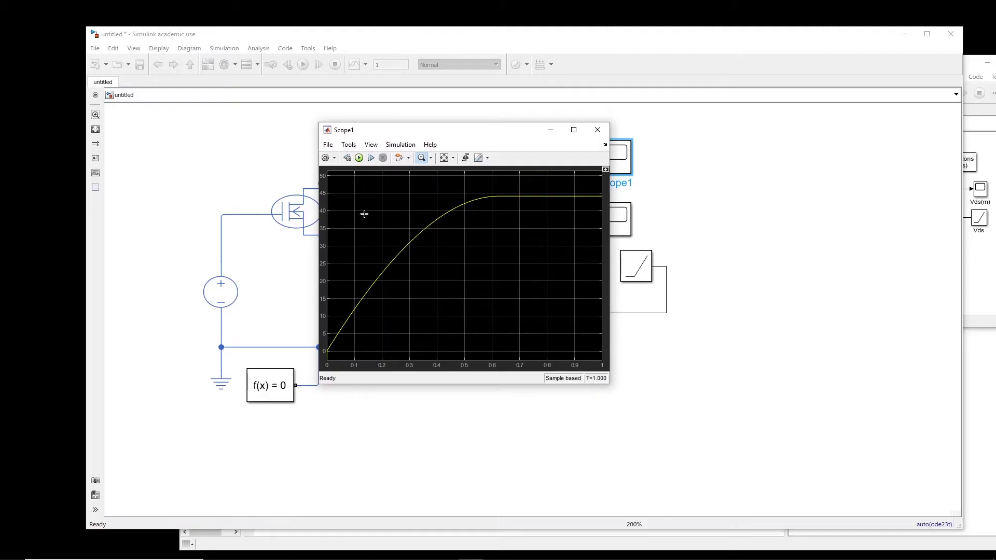
left_click_drag(470, 133, 622, 133)
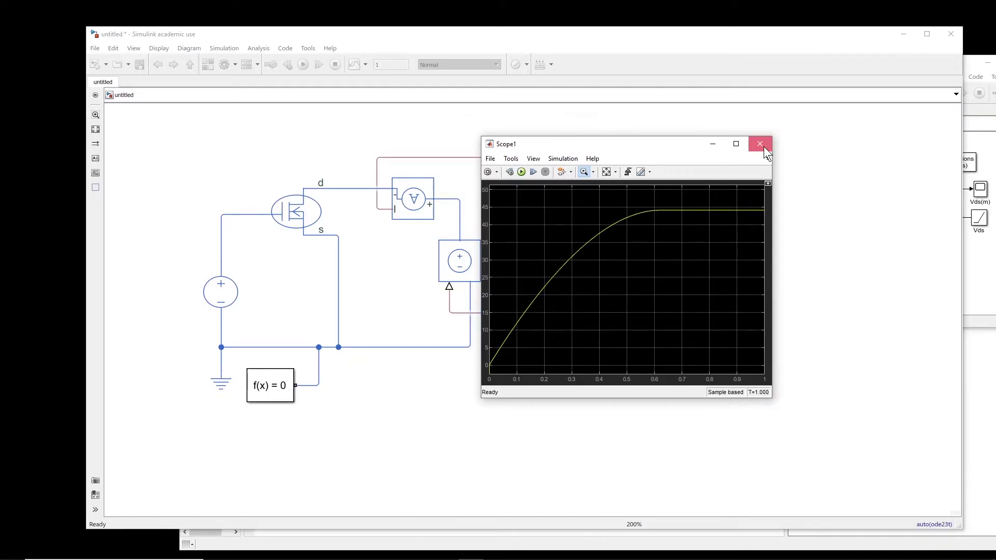
left_click(761, 146)
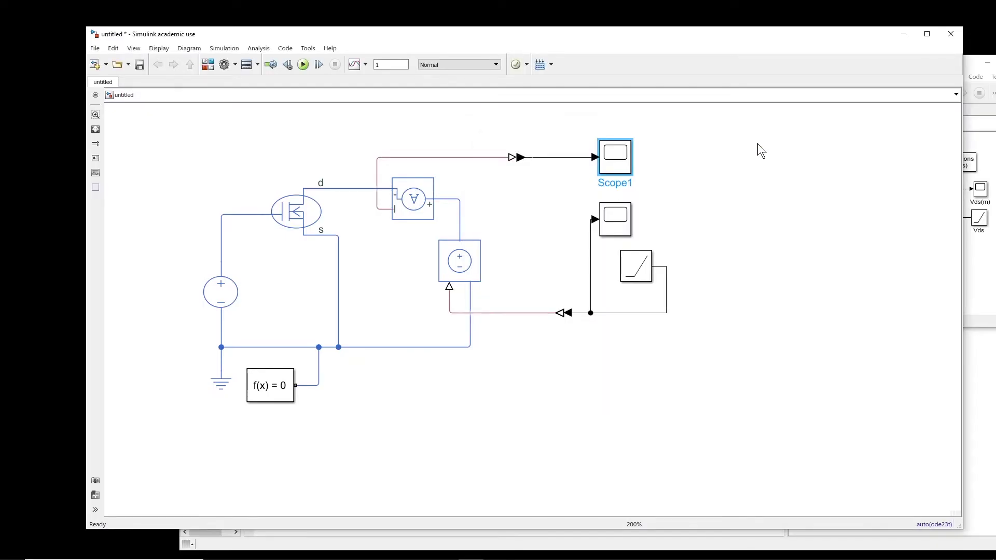
Enable Log data to workspace for Scope1, keeping the variable name ScopeData1
double_click(615, 162)
left_click_drag(622, 149, 452, 138)
left_click(358, 148)
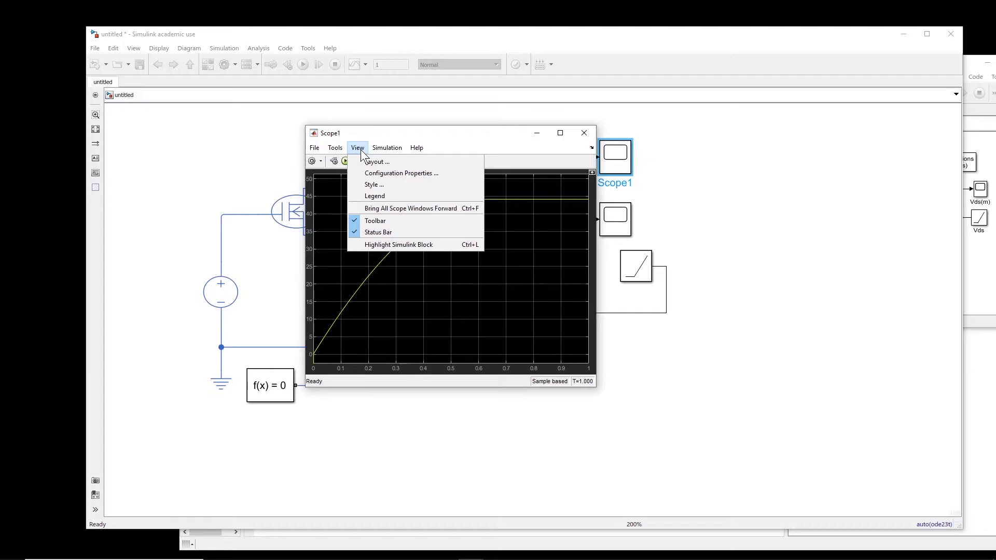
left_click(379, 173)
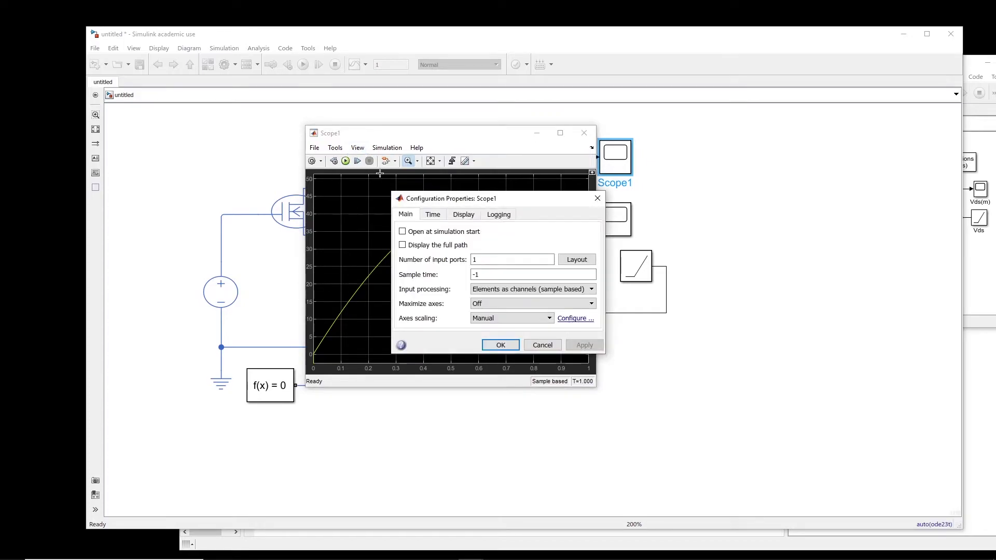
left_click(499, 216)
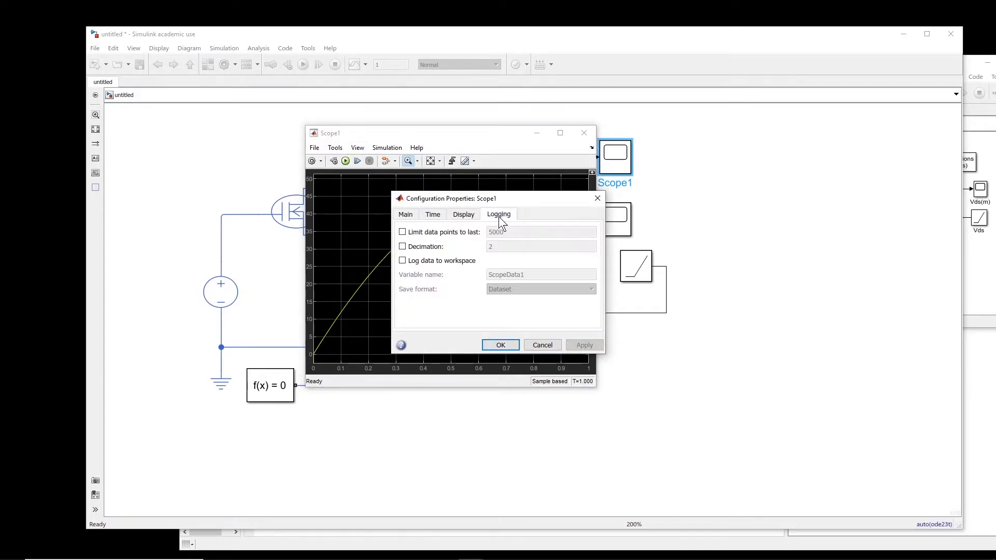
left_click(410, 263)
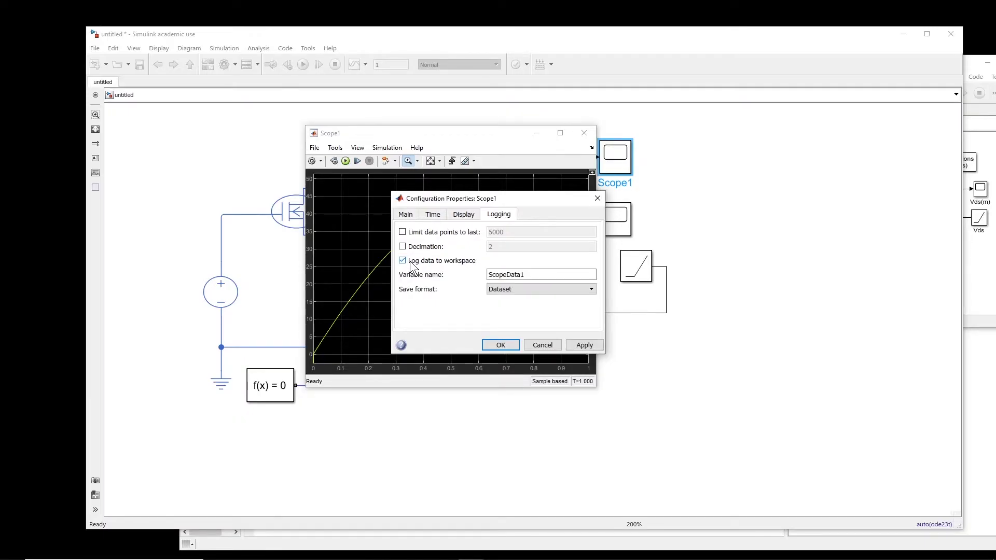
left_click(501, 345)
Enable Log data to workspace for the second scope as ScopeData
left_click(614, 223)
double_click(615, 224)
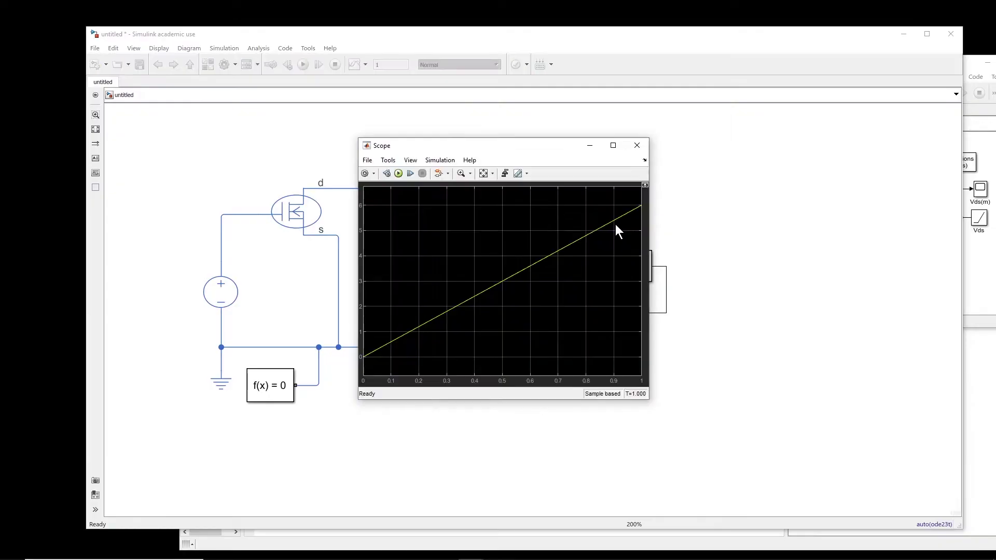
left_click(411, 161)
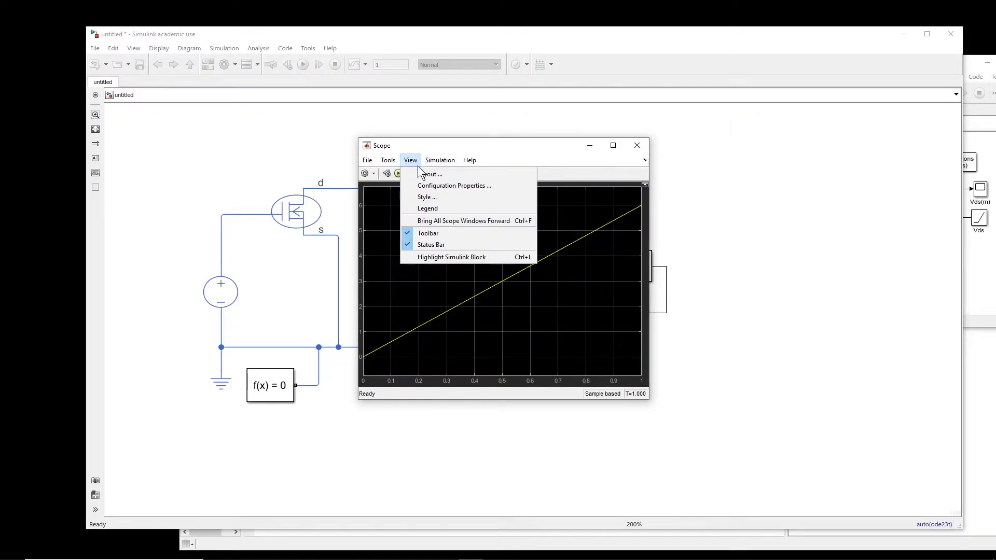
left_click(438, 186)
left_click(496, 218)
left_click(431, 260)
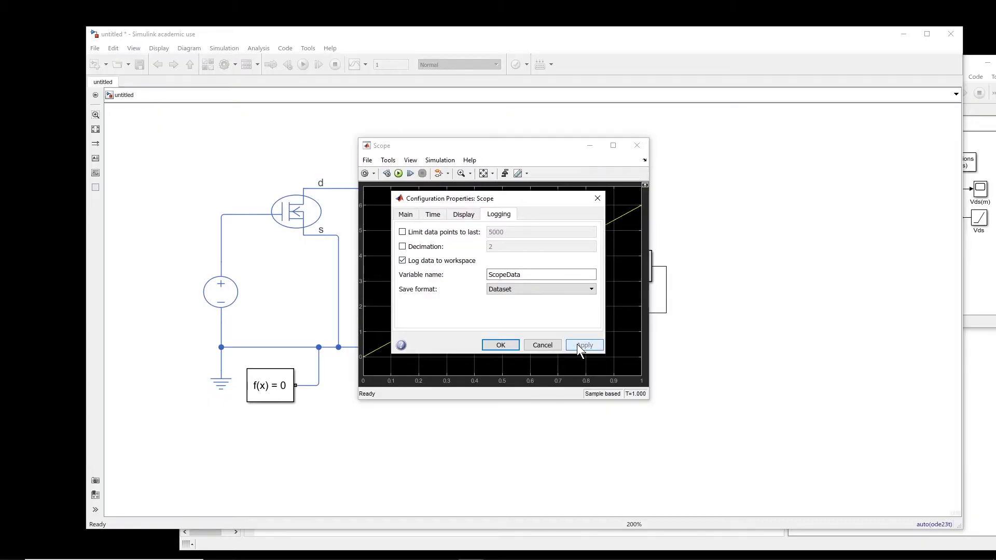
left_click(514, 344)
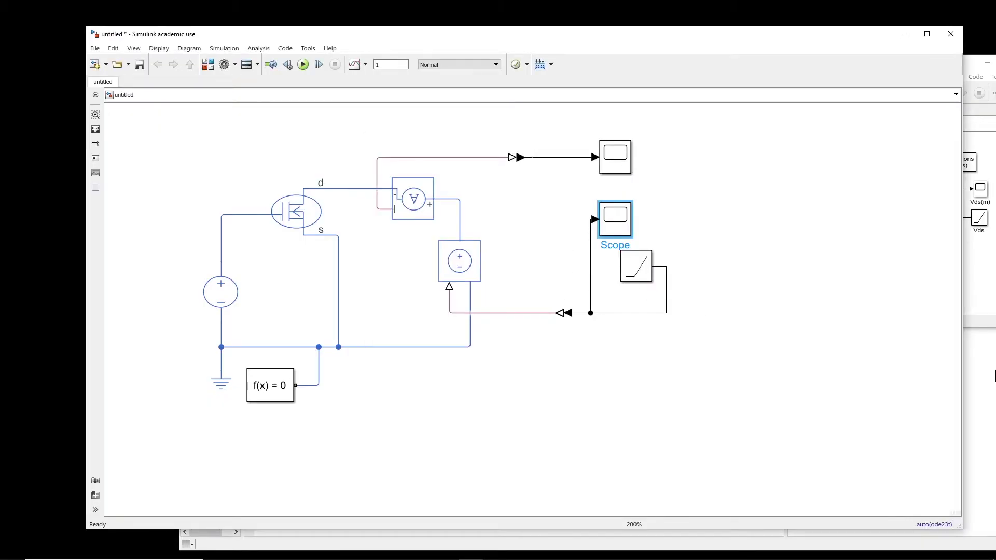
Run the Simulink model's simulation
left_click(982, 380)
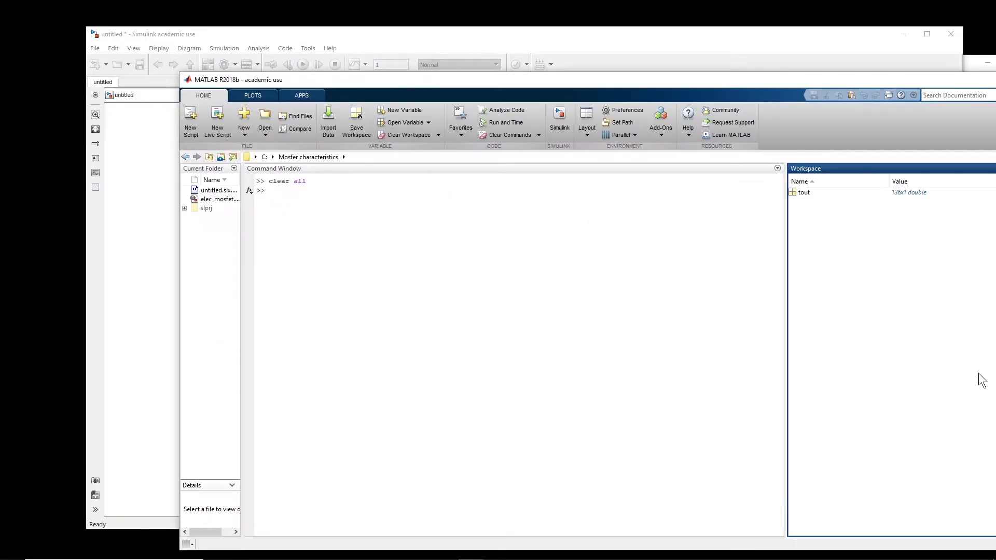
left_click(450, 36)
left_click(304, 64)
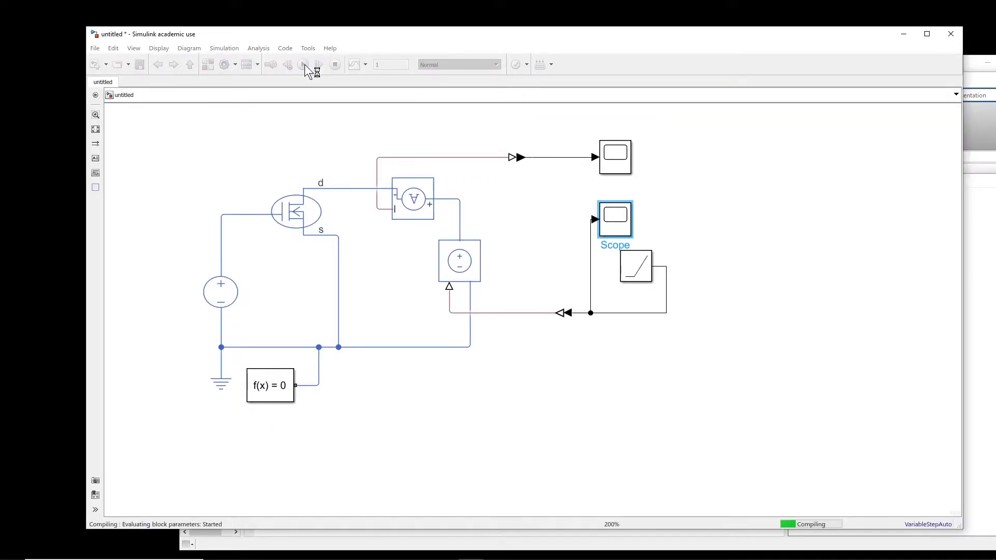
Open ScopeData from the workspace and drill into its signal's Time and Data:1 values
left_click(990, 286)
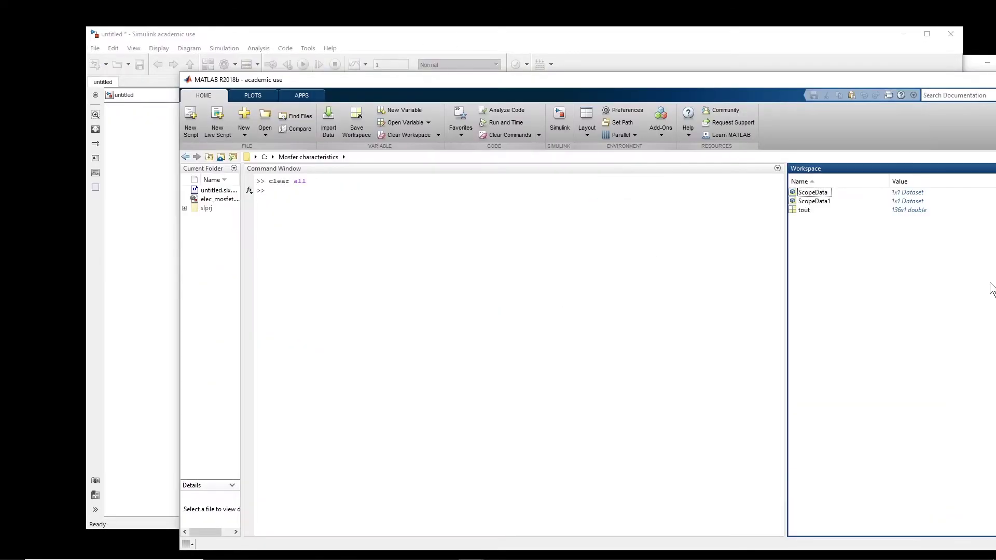
double_click(811, 193)
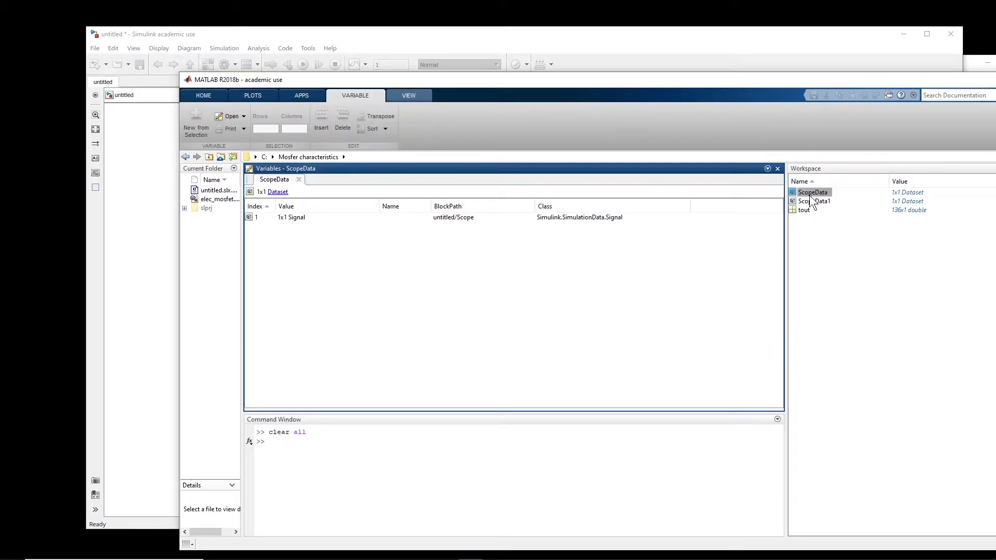
double_click(298, 220)
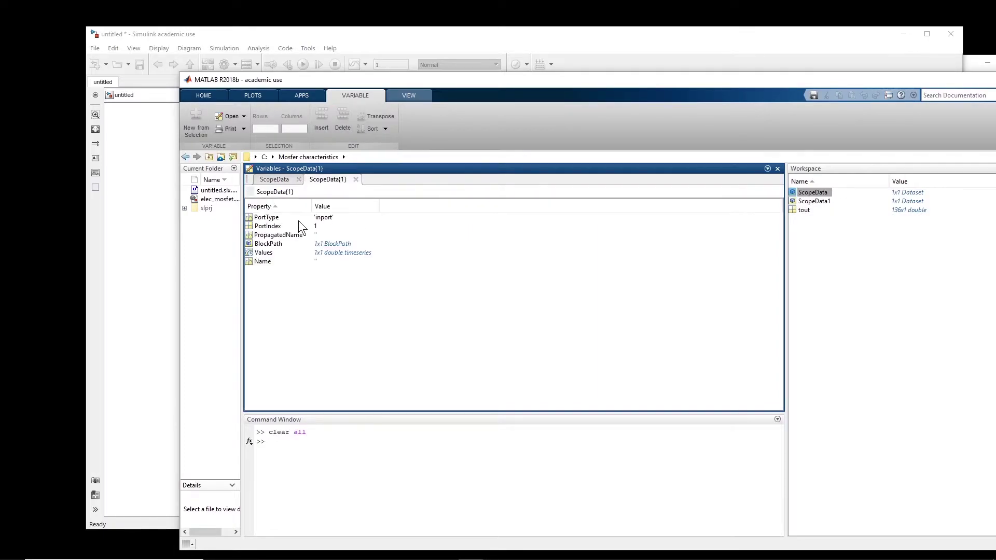
double_click(259, 252)
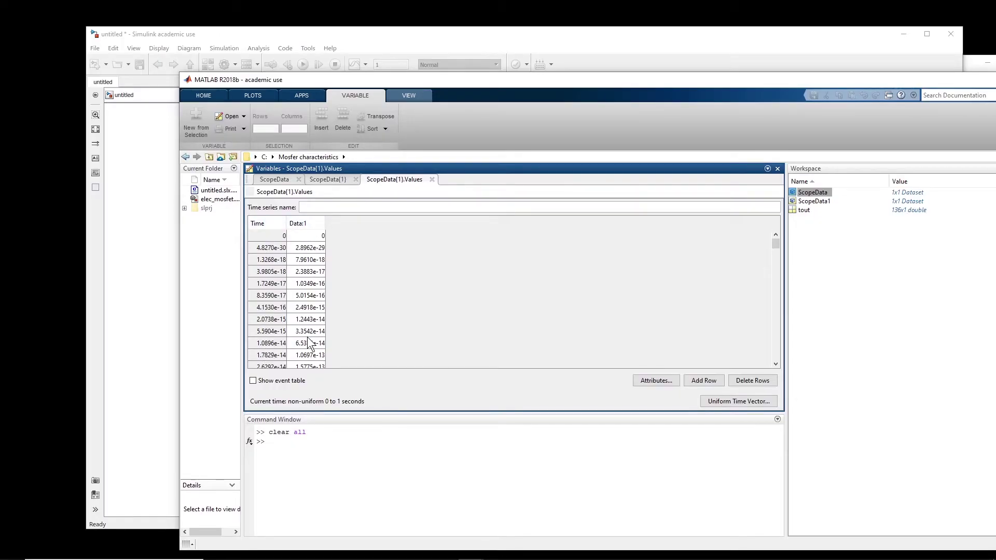
left_click(324, 477)
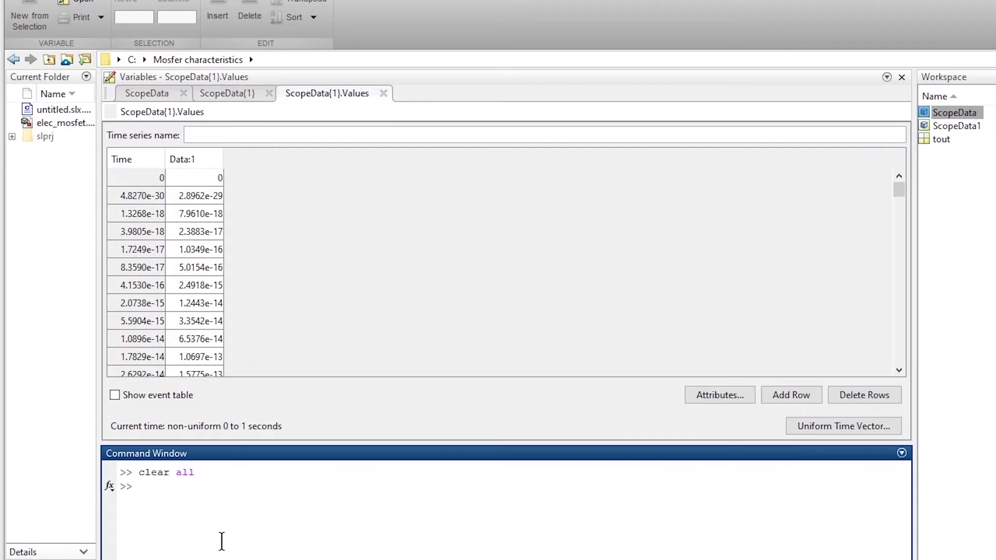
Type plot(ScopeData{1}.Values.Time) as the start of the plot command
type("plot()")
key("Left")
type("ScopeDtat")
key("BackSpace")
key("BackSpace")
key("BackSpace")
type("ata{1}.Vaue")
key("BackSpace")
key("BackSpace")
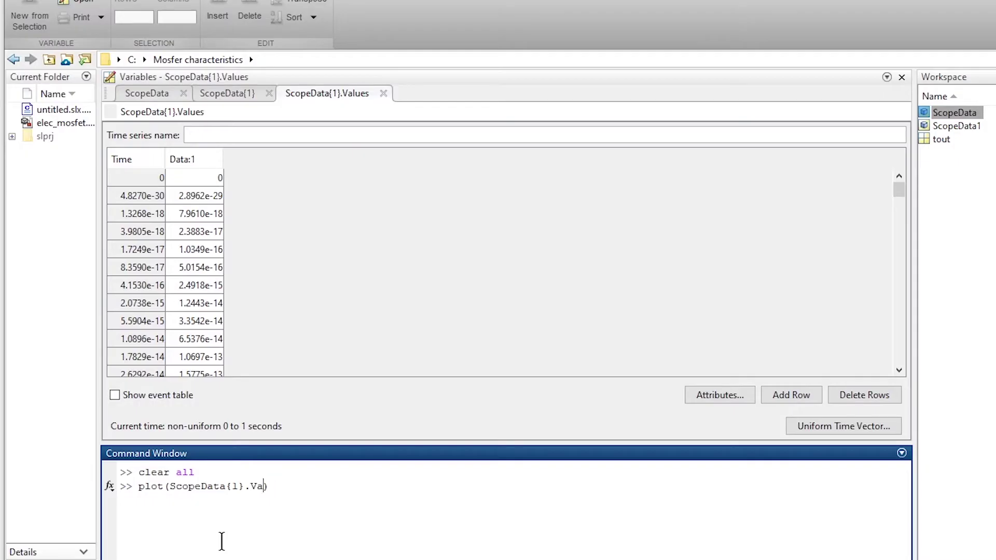
type("lues.Time,")
Add ScopeData{1}.Values.Data as the second argument and run the plot command
left_click_drag(169, 485, 321, 490)
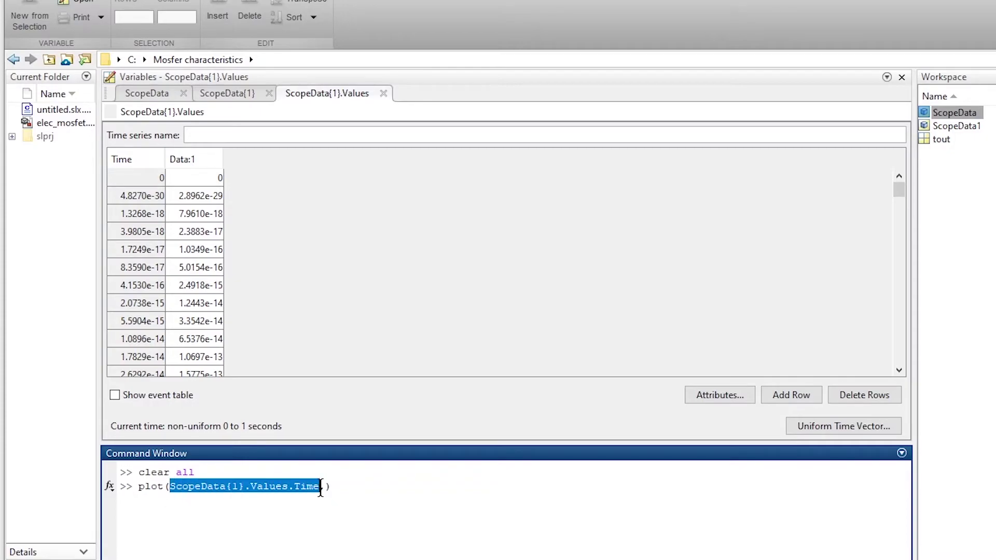
key("ctrl+c")
left_click(325, 488)
type(",")
key("ctrl+v")
key("BackSpace")
key("BackSpace")
key("BackSpace")
key("BackSpace")
type("Dta")
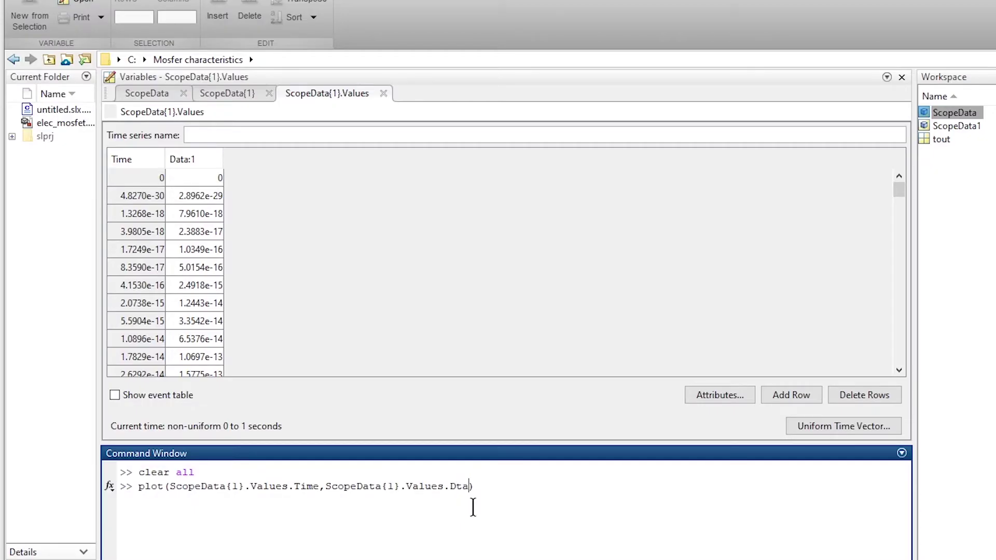
key("BackSpace")
key("BackSpace")
type("ata")
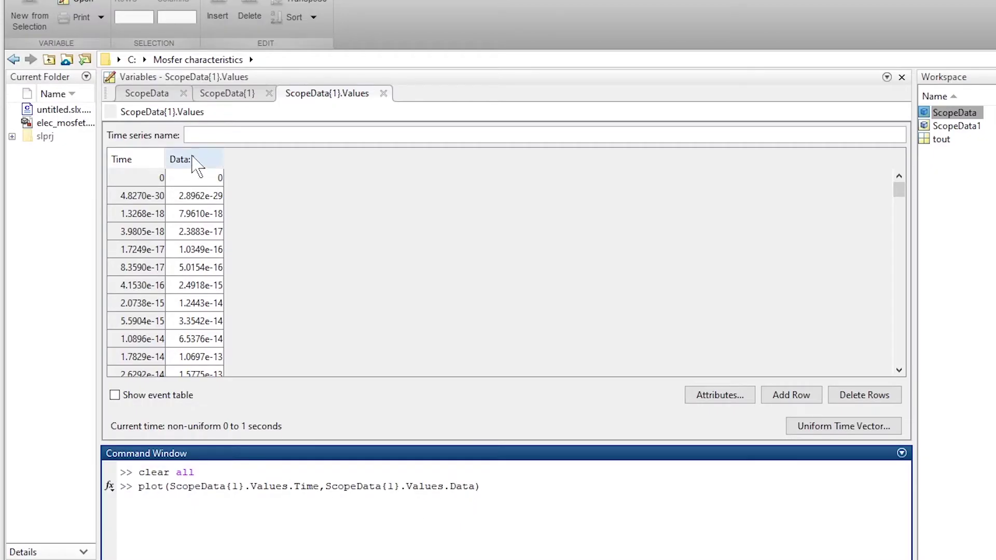
left_click(513, 484)
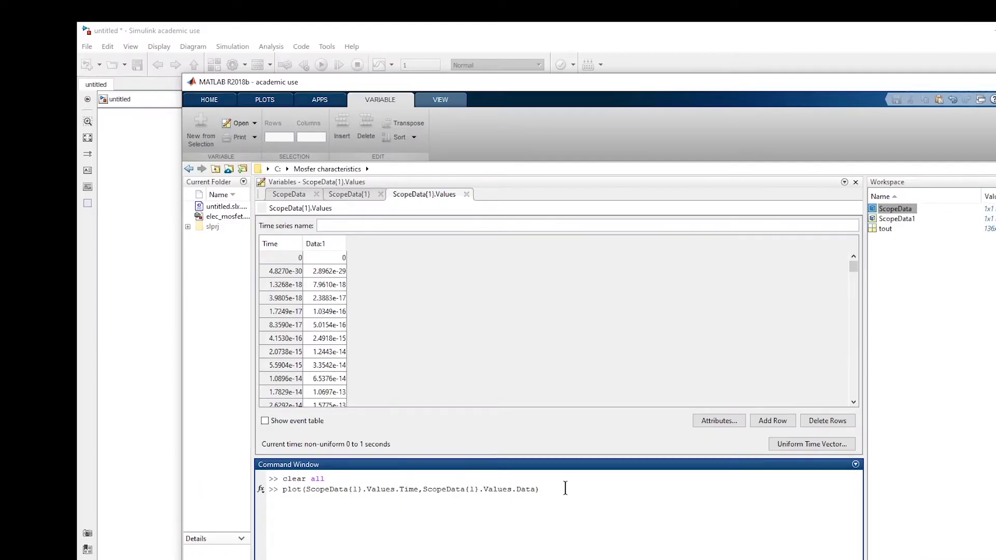
key("Return")
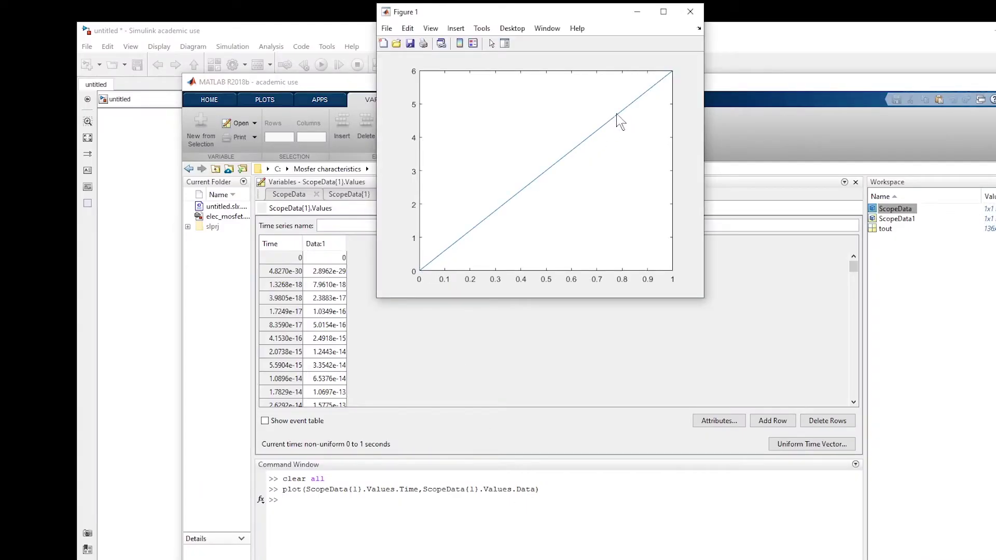
Re-run the plot command using ScopeData1 in both arguments
left_click(567, 504)
key("Up")
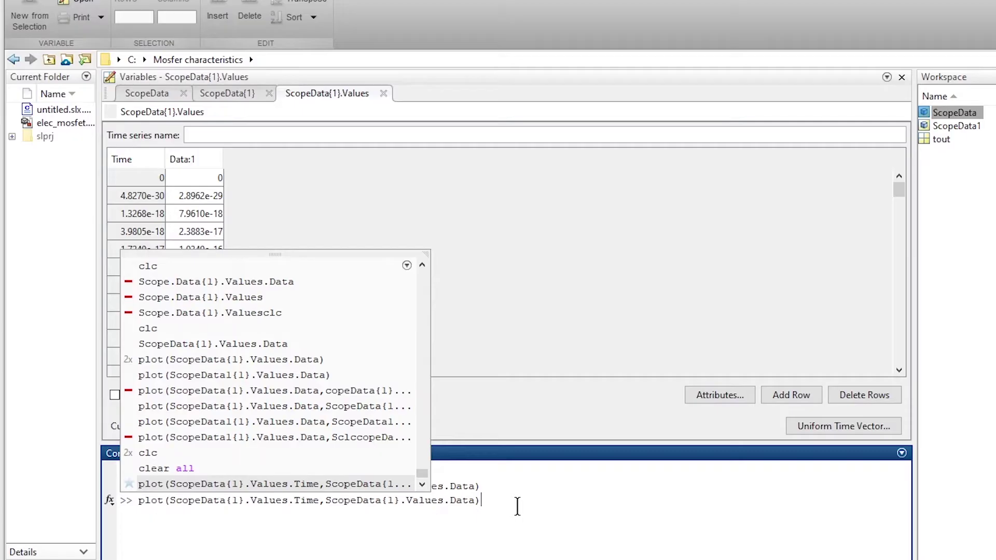
left_click(347, 503)
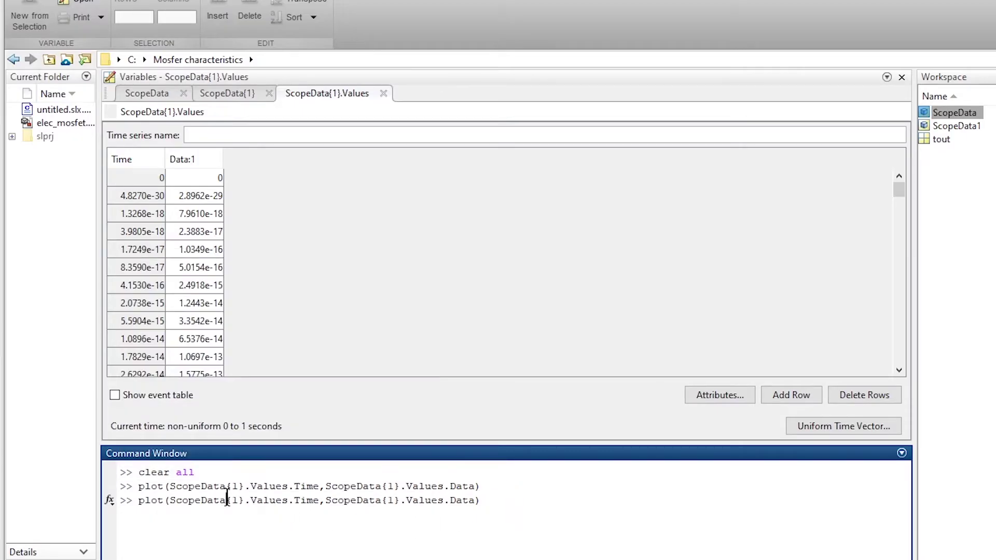
left_click(227, 500)
type("1")
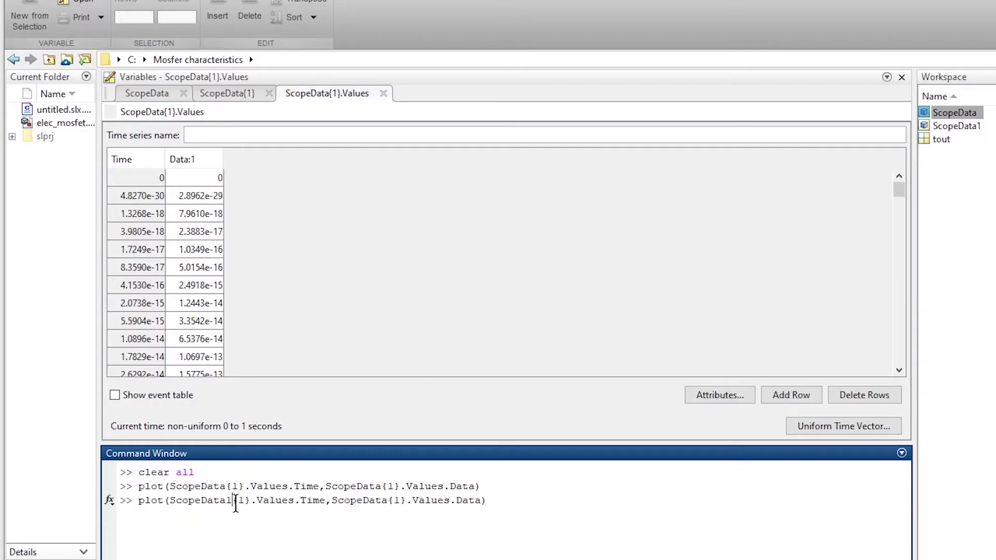
left_click(393, 500)
type("1")
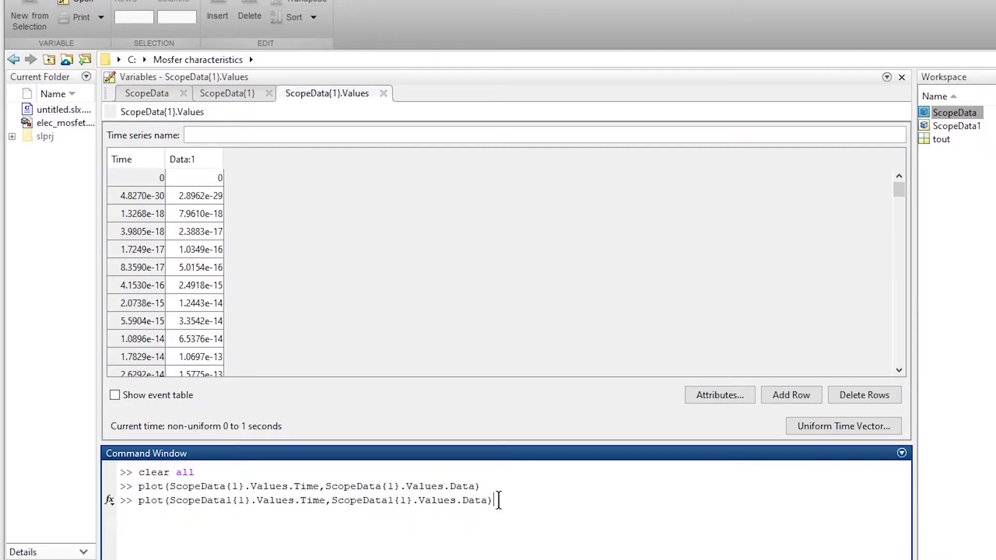
key("Return")
Pan and zoom Figure 1 to frame the curve, x 0–0.9 and y 0–50
left_click(562, 18)
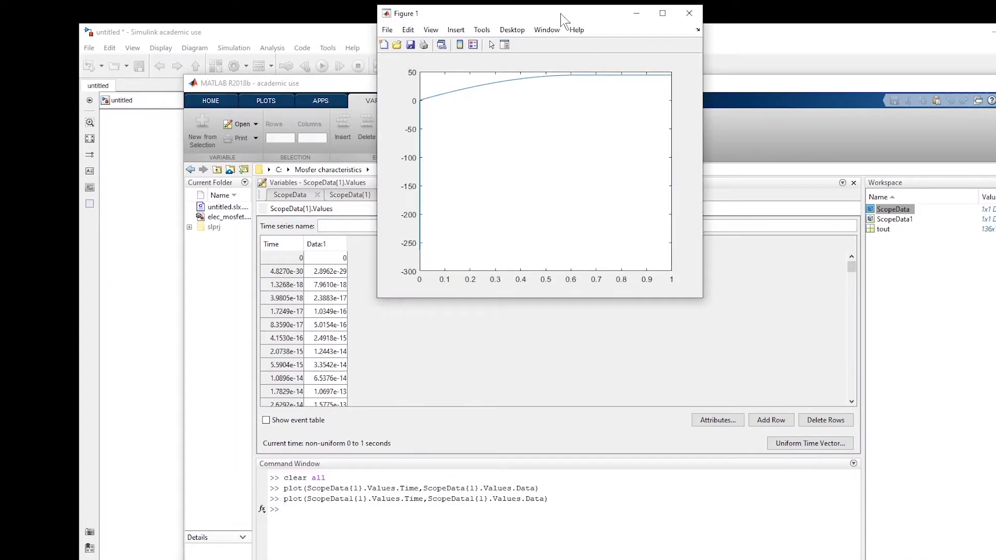
left_click(631, 66)
left_click_drag(421, 107, 490, 171)
left_click(643, 66)
left_click_drag(476, 135, 712, 169)
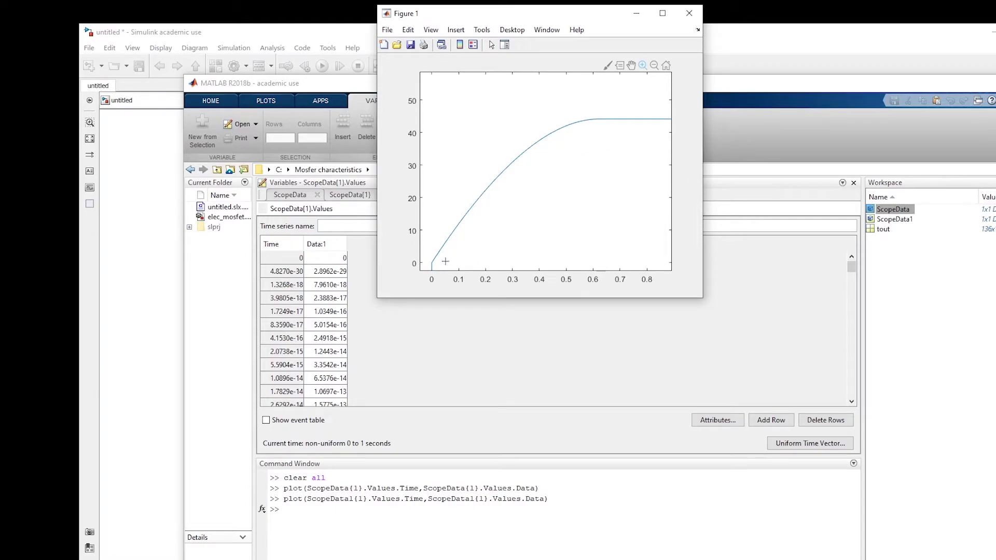
left_click_drag(435, 123, 676, 269)
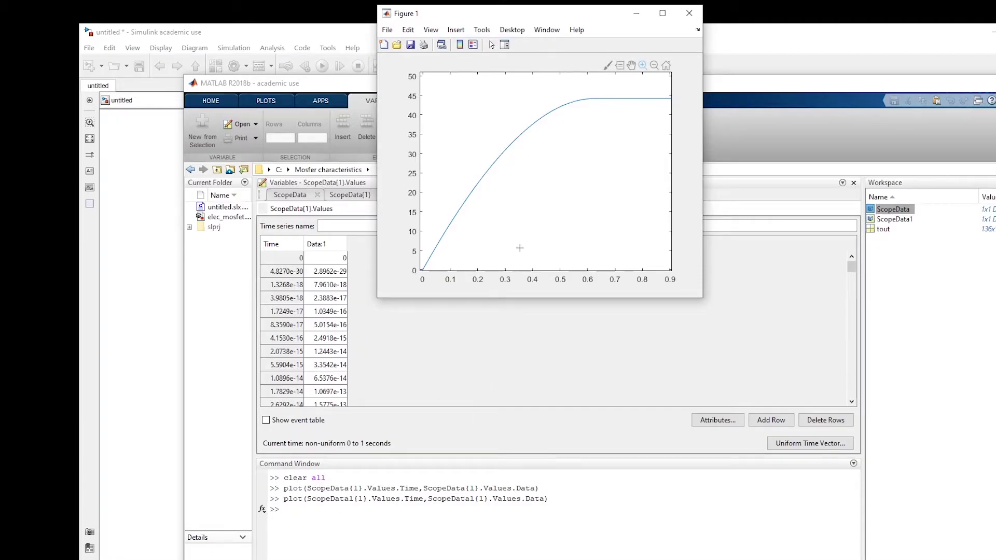
Plot ScopeData1's drain current against ScopeData's ramp voltage data
left_click(414, 522)
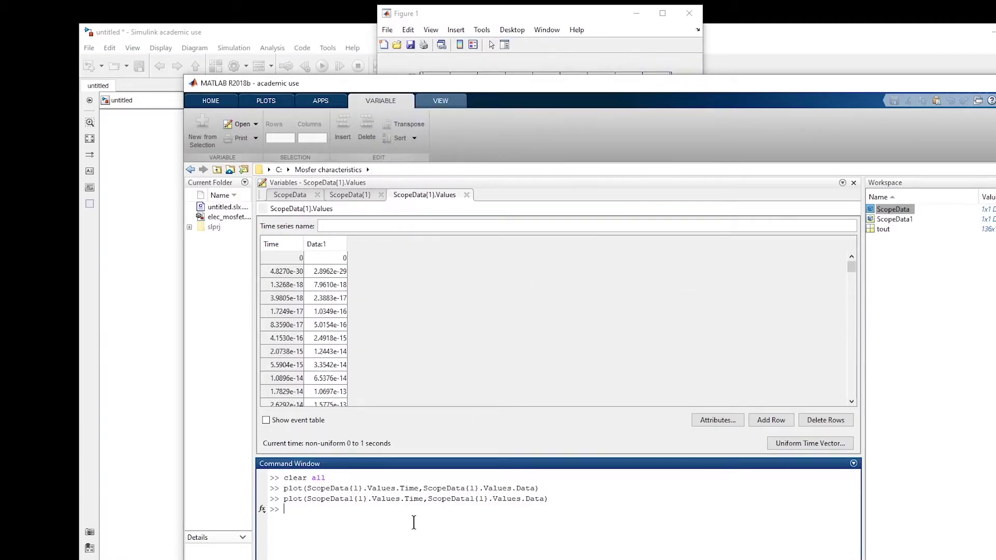
key("Up")
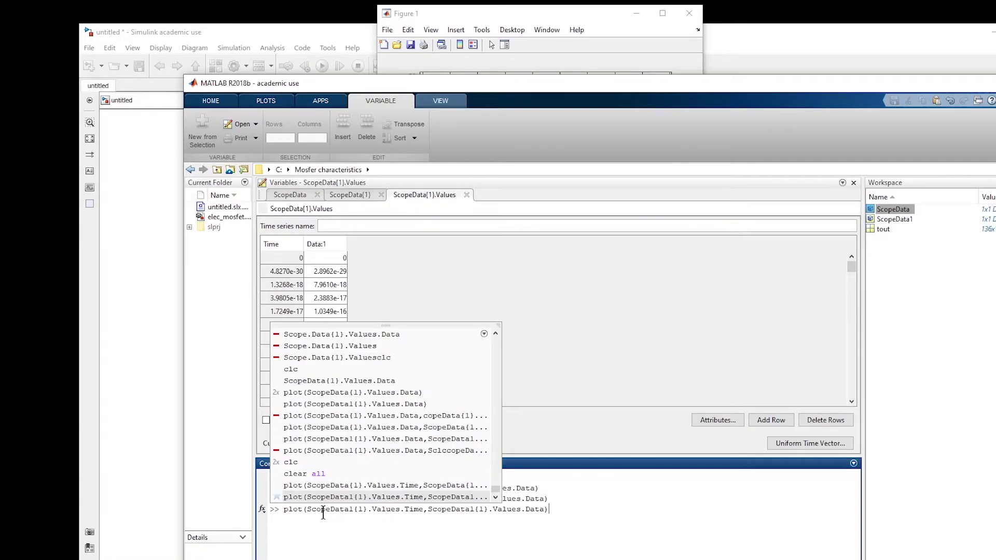
double_click(423, 510)
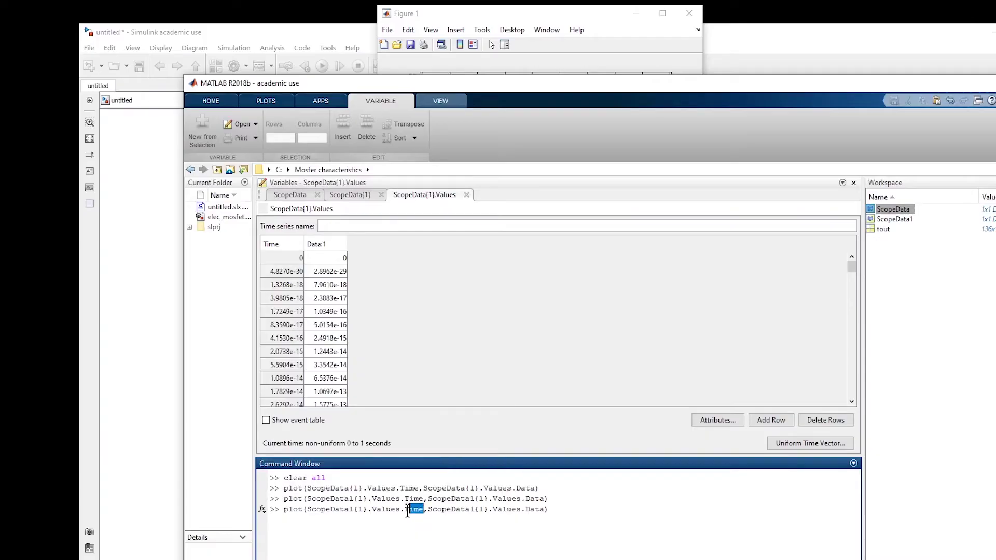
left_click(353, 510)
key("BackSpace")
left_click_drag(419, 509, 400, 510)
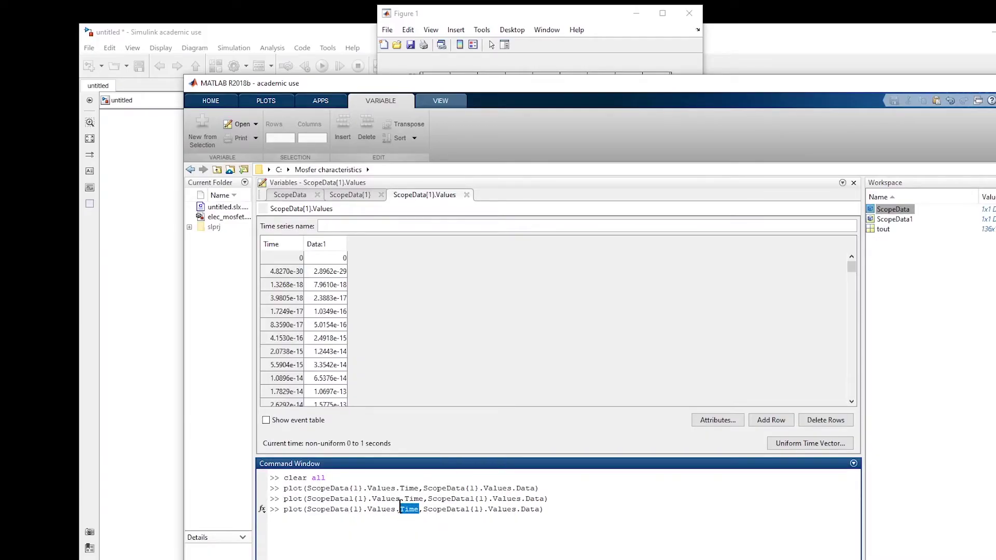
type("D")
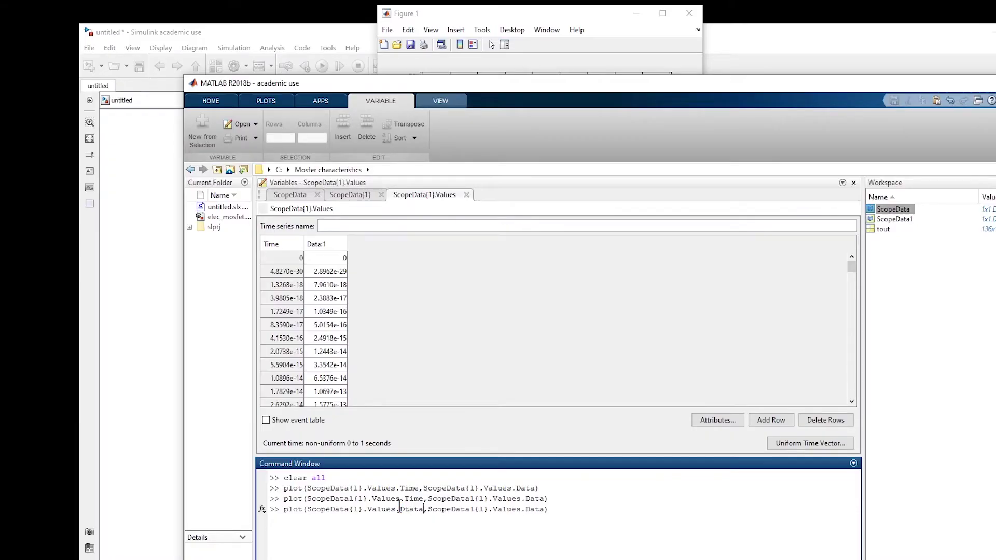
type("ata")
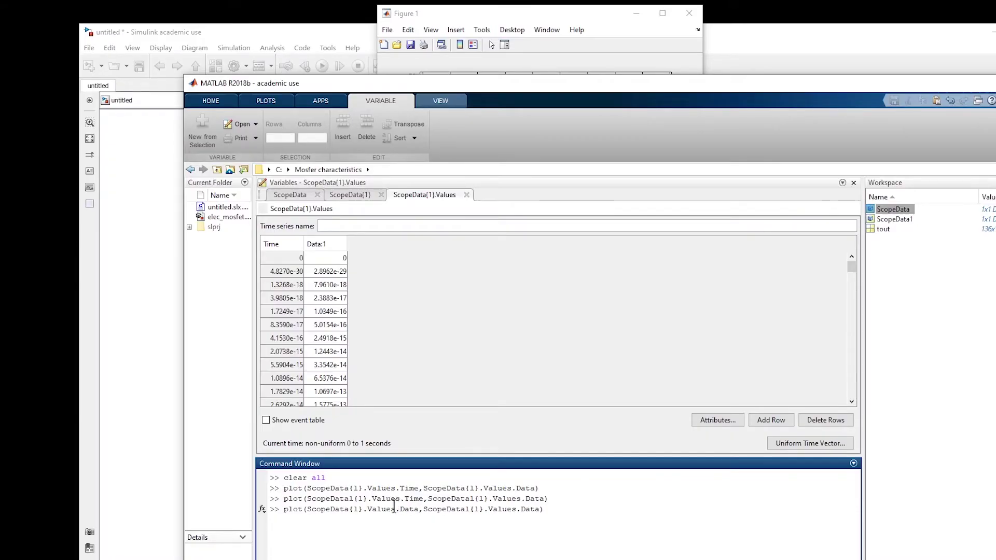
left_click(556, 510)
key("Return")
Pan and zoom Figure 1 so the curve levelling near 44 is clearly framed
left_click_drag(592, 23, 604, 80)
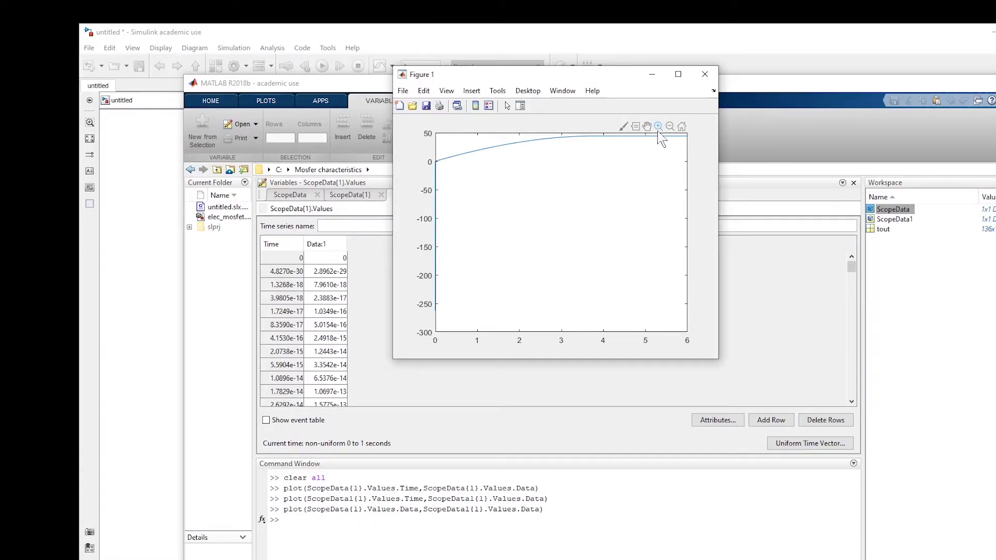
left_click_drag(437, 167, 507, 227)
left_click_drag(493, 183, 689, 224)
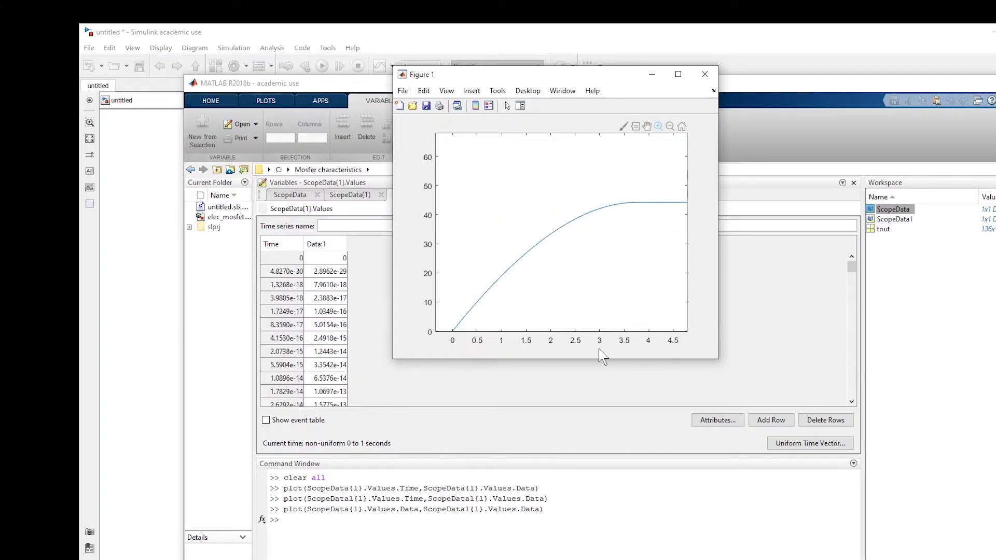
left_click_drag(443, 167, 750, 352)
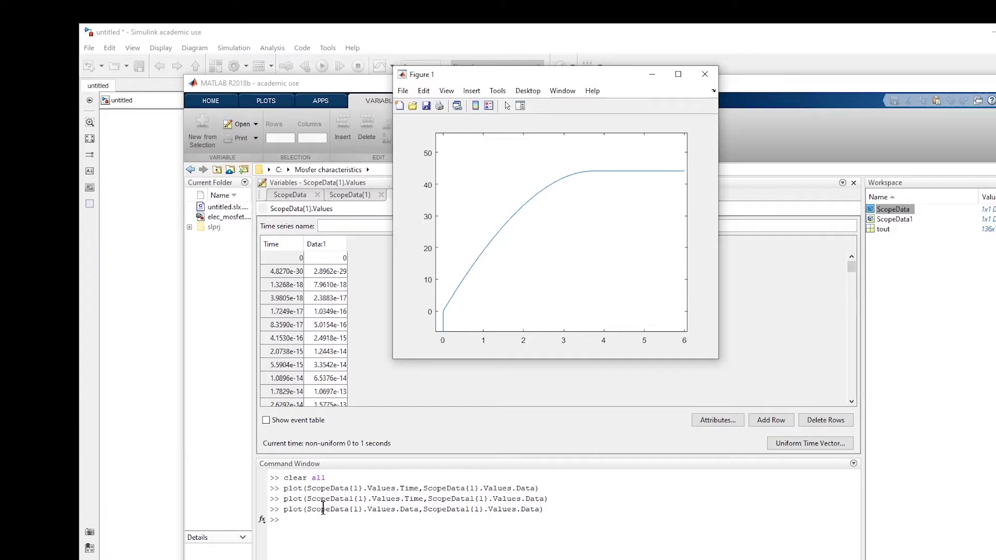
left_click_drag(307, 509, 540, 507)
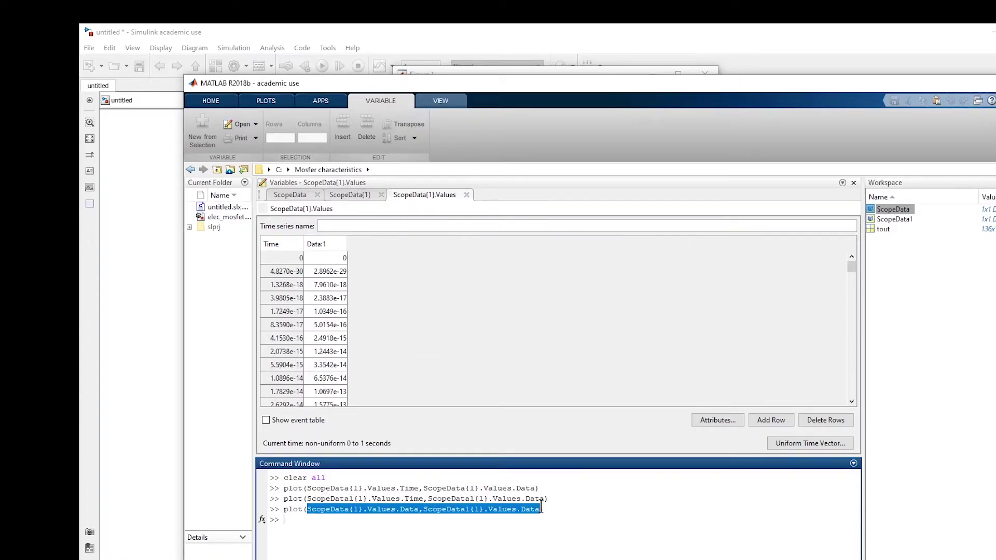
Select the first ScopeData expression in the command, then bring the Simulink model forward
left_click_drag(419, 509, 303, 508)
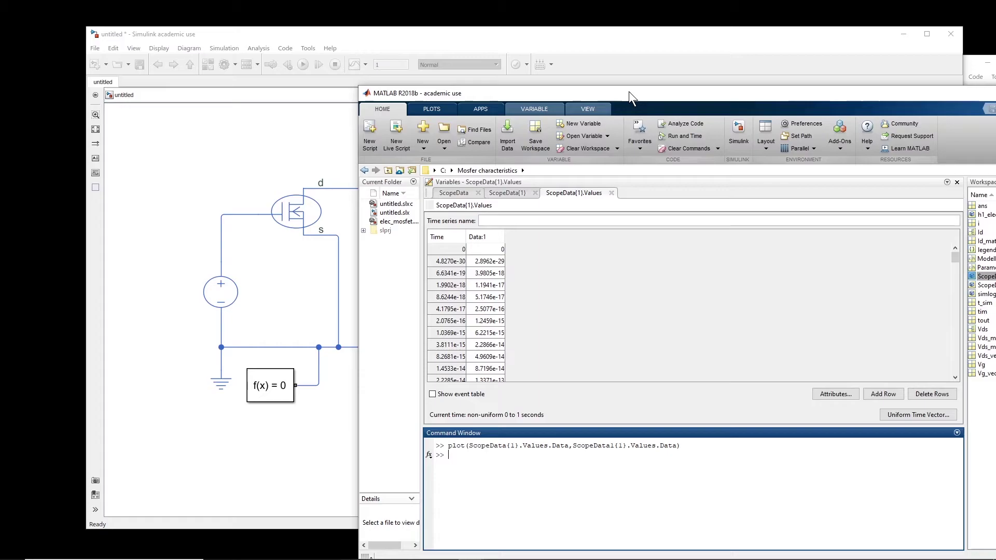
left_click(603, 65)
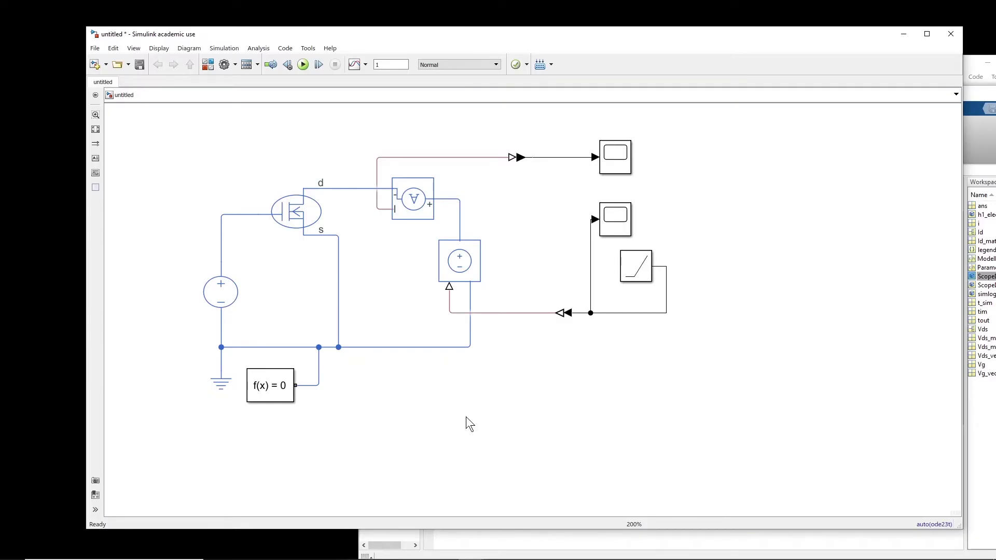
Set the DC Voltage Source's constant voltage to Vg and the stop time to tim
double_click(228, 291)
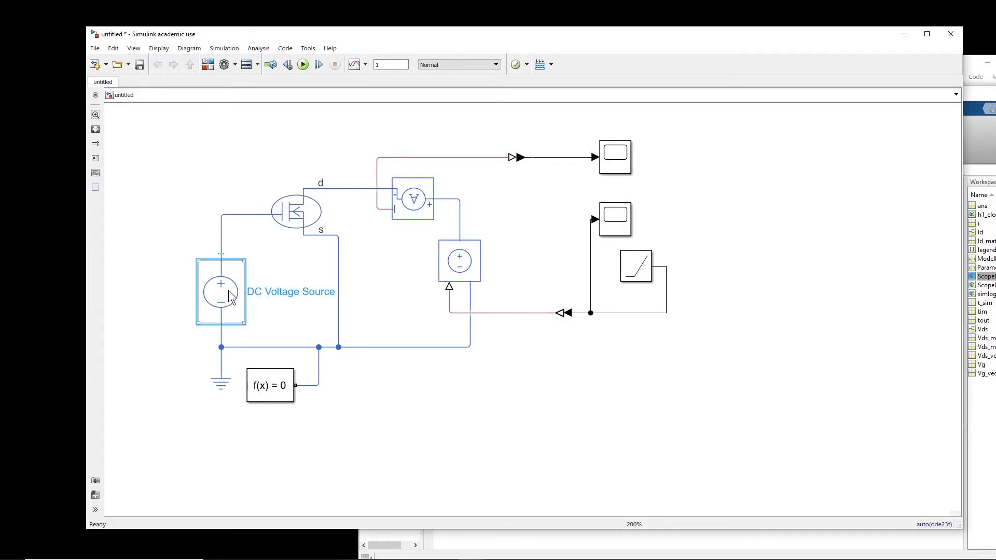
double_click(389, 313)
type("Vg")
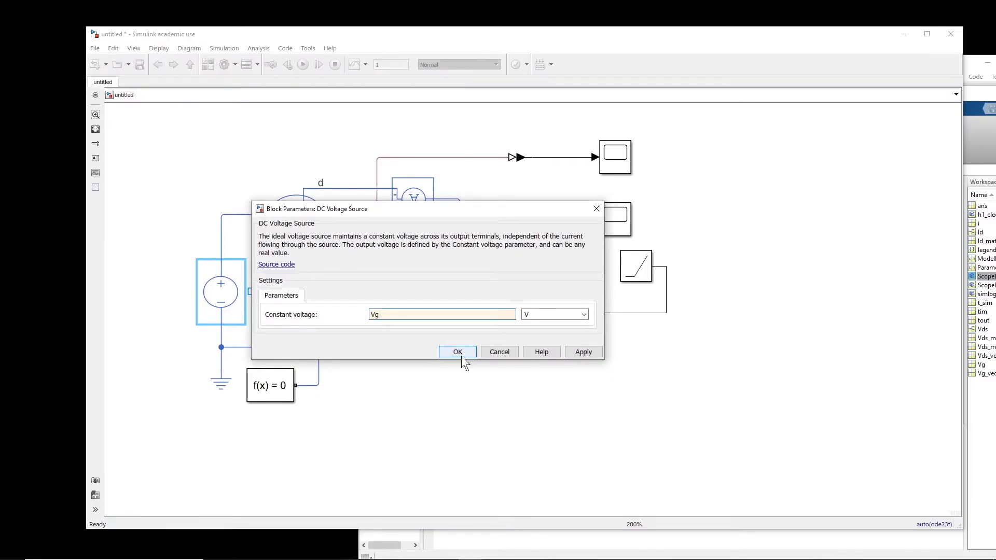
left_click(446, 350)
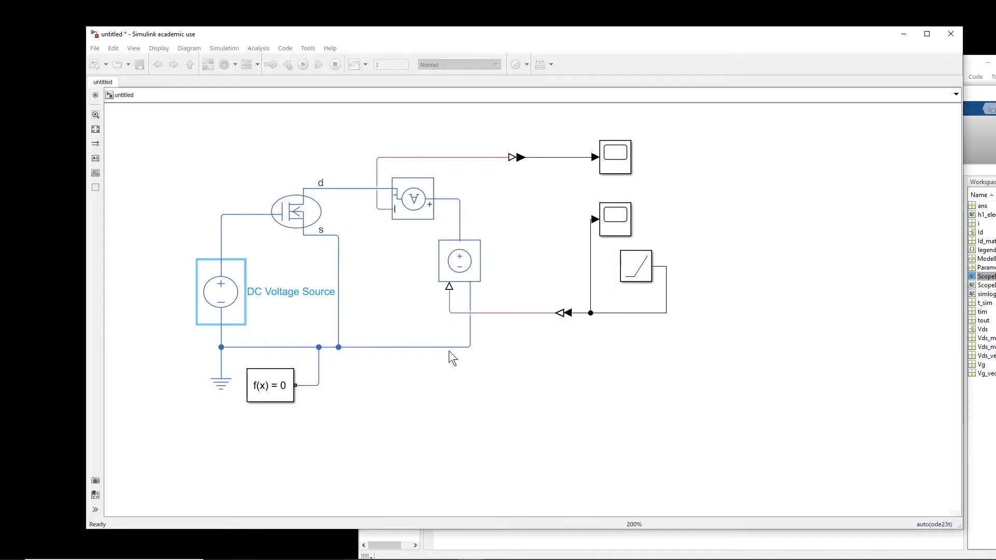
left_click(386, 64)
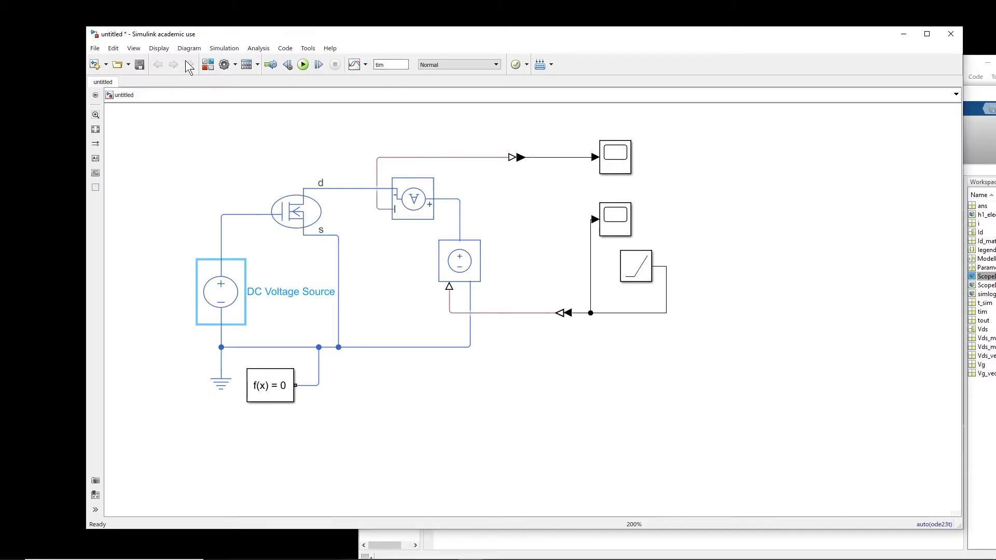
left_click(95, 49)
left_click(130, 125)
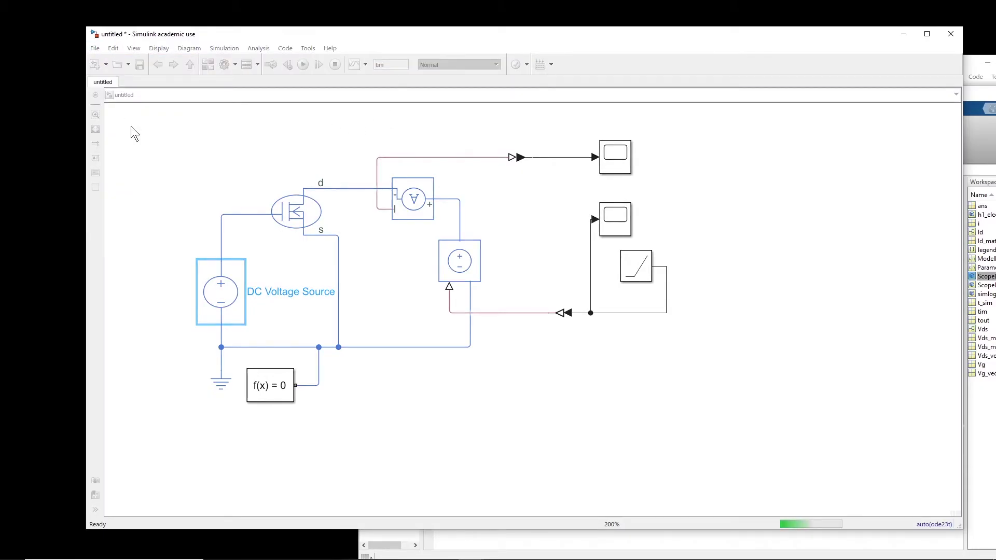
Save the model as Mosfet_ch.slx
left_click(173, 268)
double_click(173, 269)
type("Mosf")
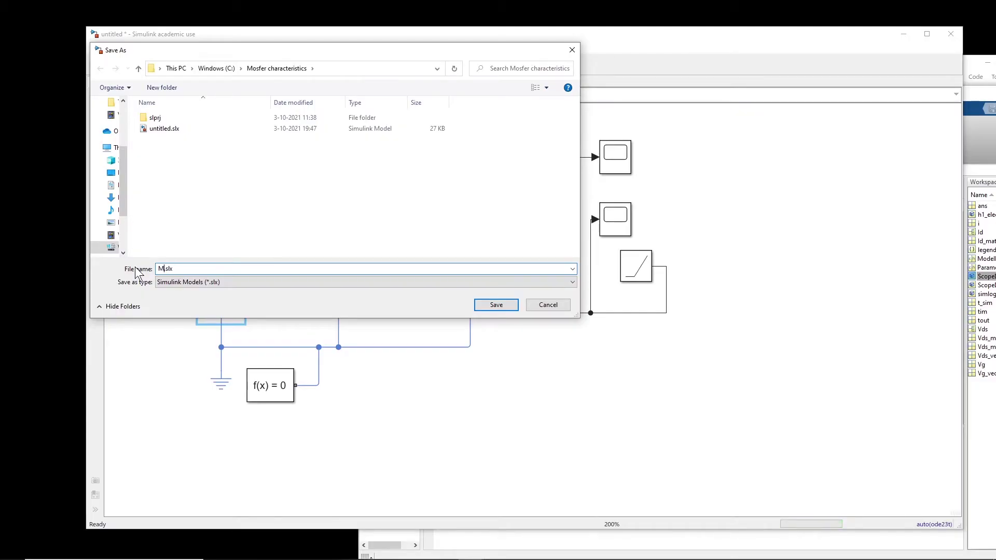
type("et_ch")
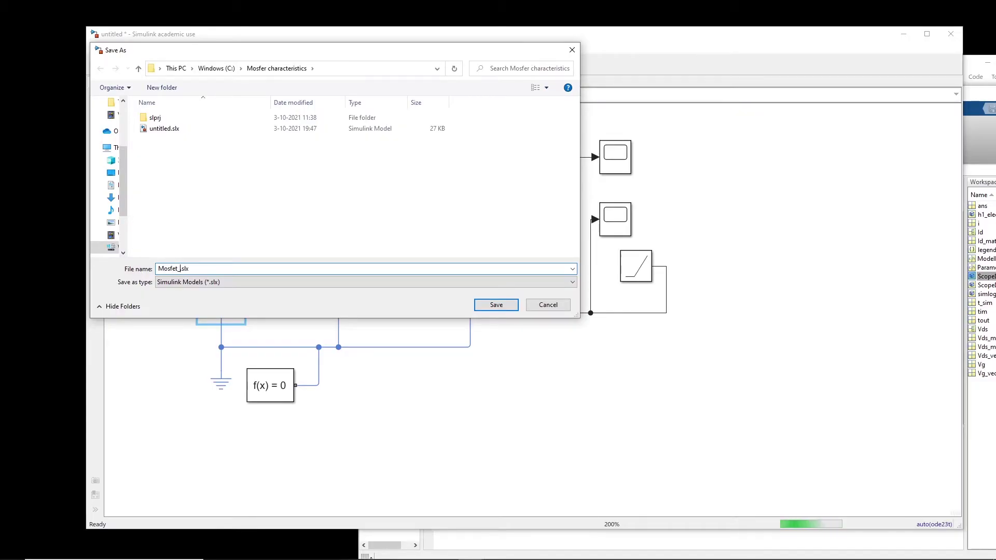
left_click(497, 305)
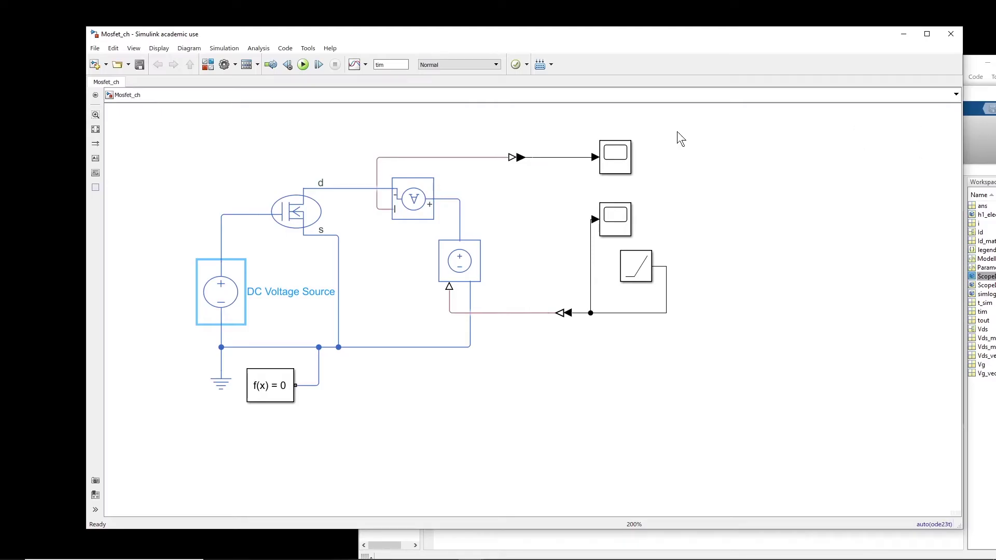
Create a new blank script, Untitled3, in MATLAB
left_click(982, 155)
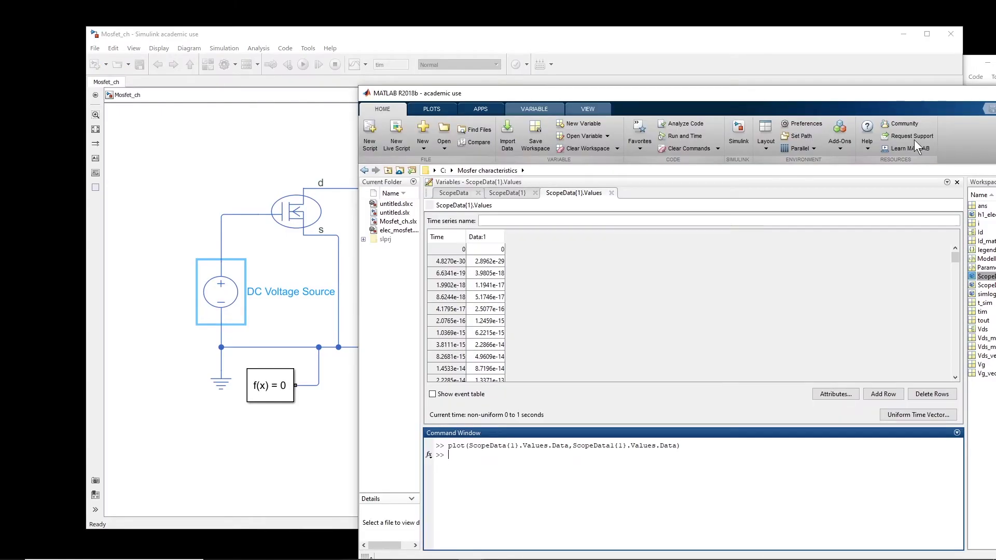
left_click(368, 139)
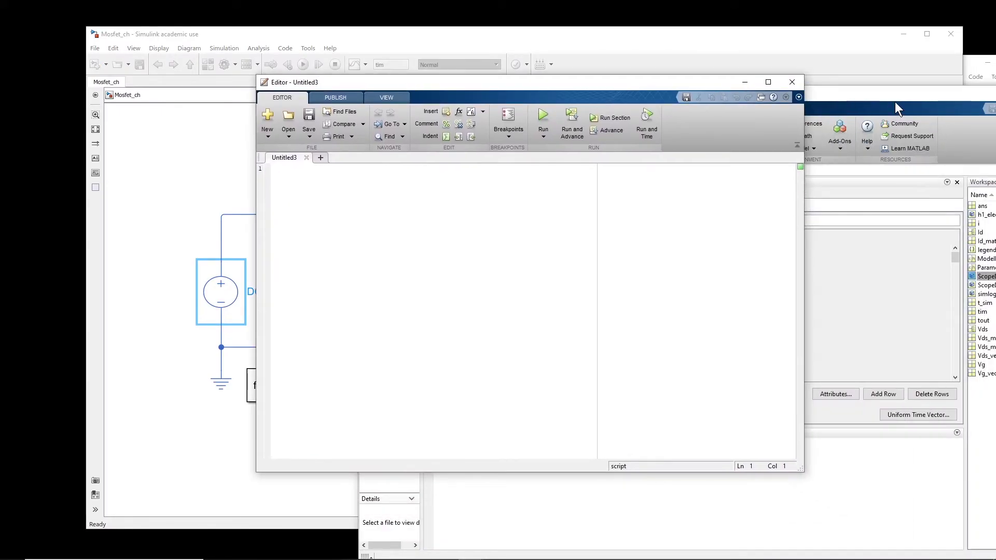
key("super+Down")
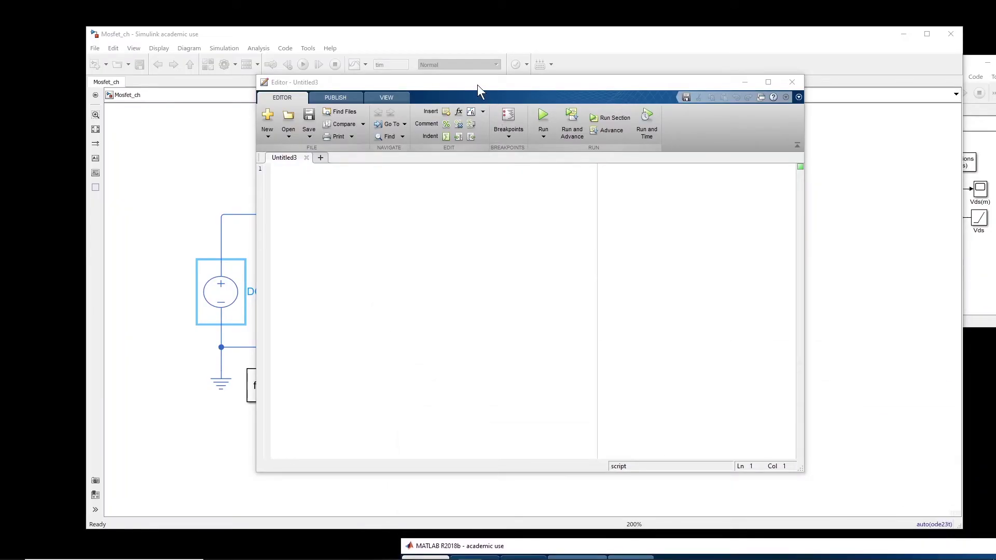
Write a for i=4:9 loop in Untitled3 that sets Vg=i; and calls sim('Mosfet_ch',tim)
left_click_drag(477, 85, 716, 154)
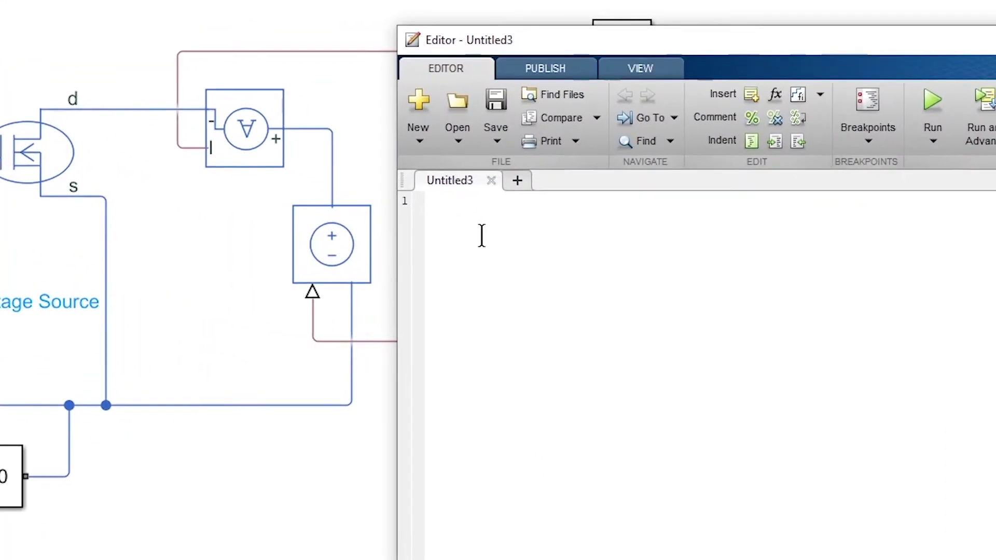
type("for")
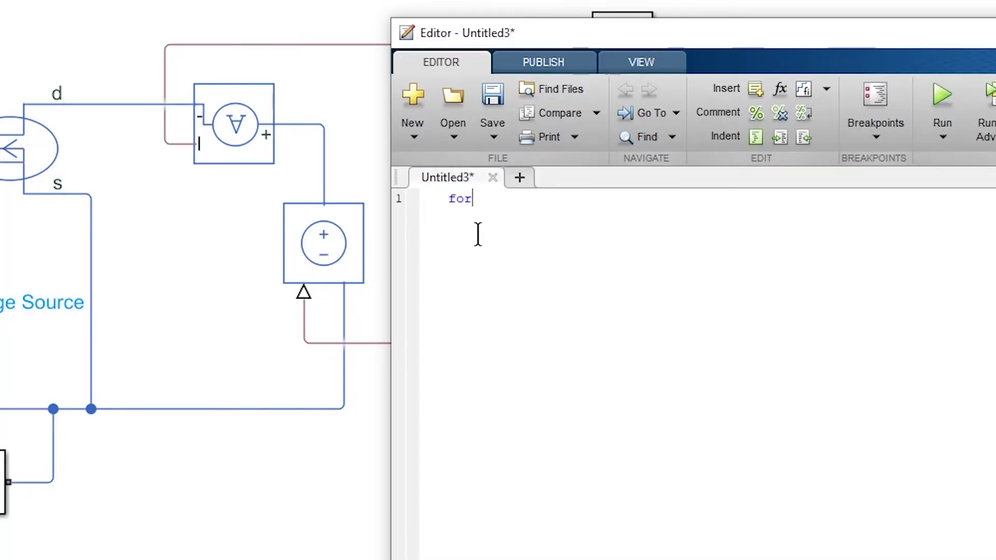
type(" i=1")
type(":")
key("BackSpace")
key("BackSpace")
type("4:9")
key("Return")
type("Vg=i")
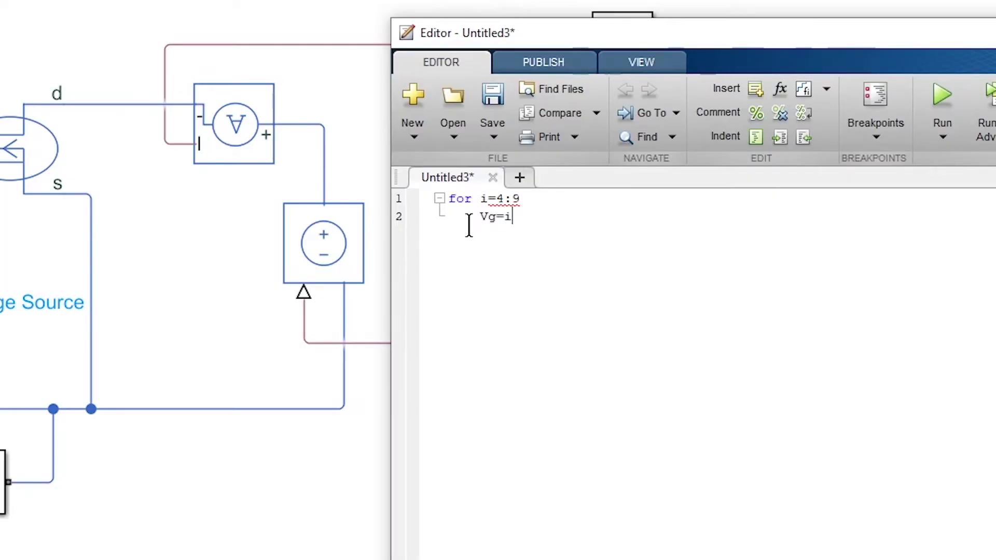
type(";")
key("Return")
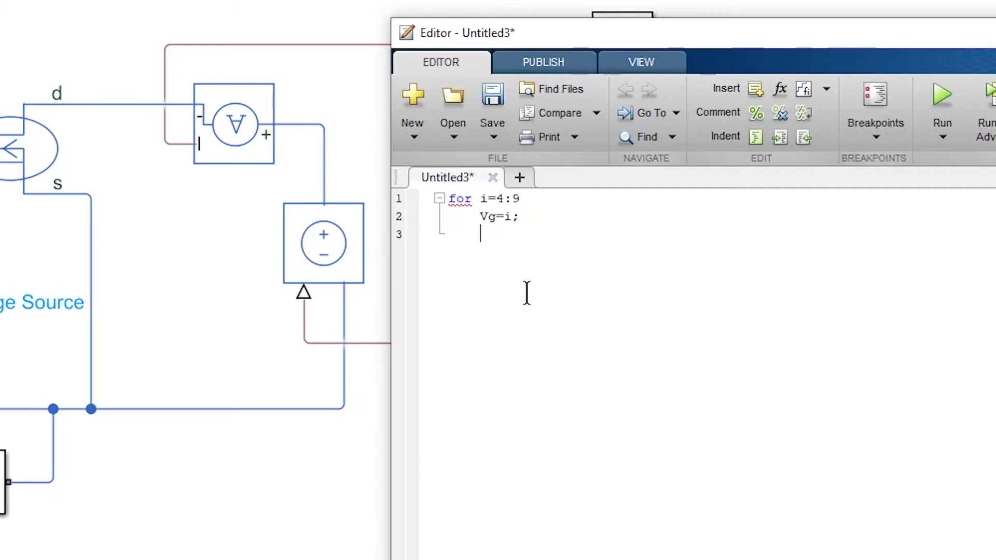
type("sim")
type("()")
type("'Mosf")
type("et_ch")
type(",")
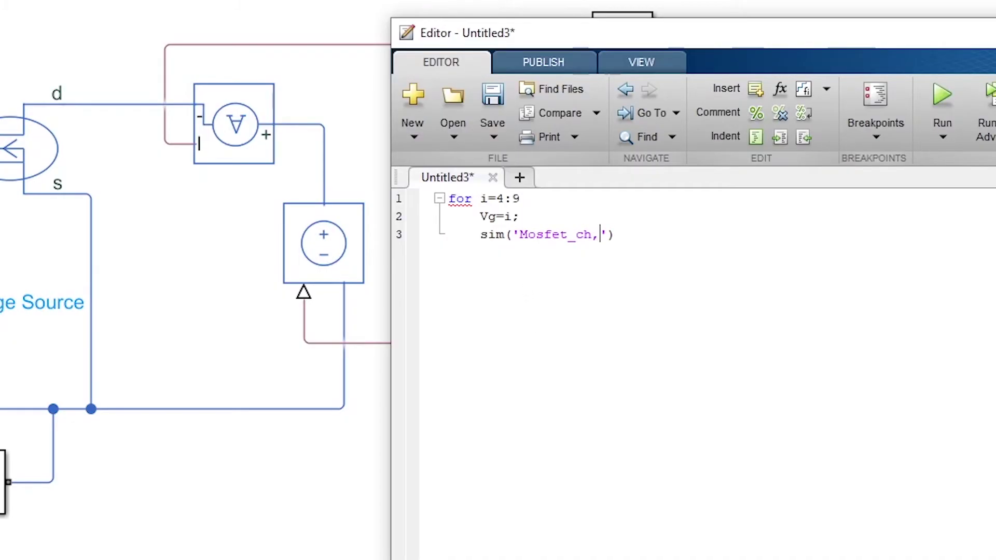
type("tim")
key("BackSpace")
key("BackSpace")
key("BackSpace")
key("BackSpace")
key("Right")
type(",tim")
Add tim=1; above the loop and start a new line after the sim call
left_click(450, 200)
key("Return")
key("Up")
type("tim=1;")
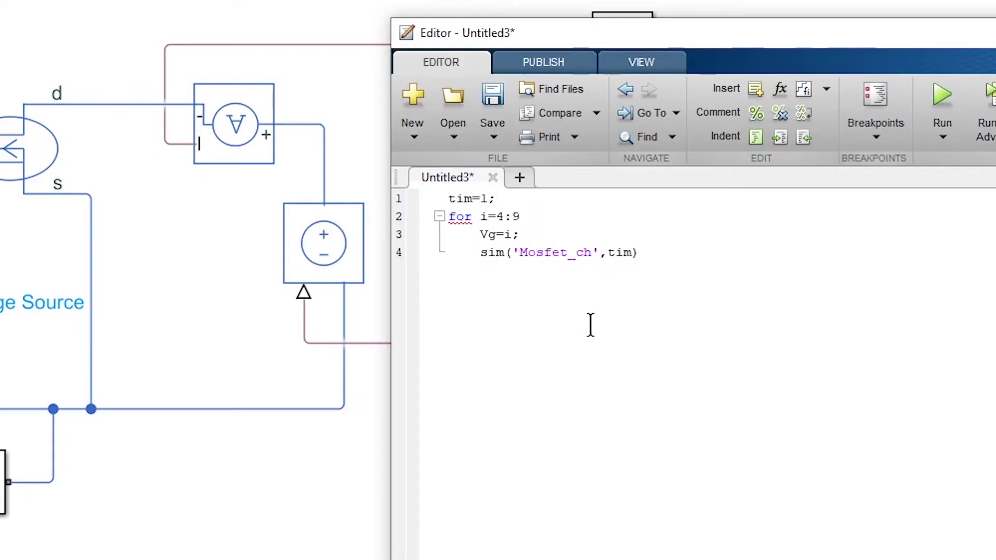
left_click(680, 253)
left_click_drag(651, 257, 480, 256)
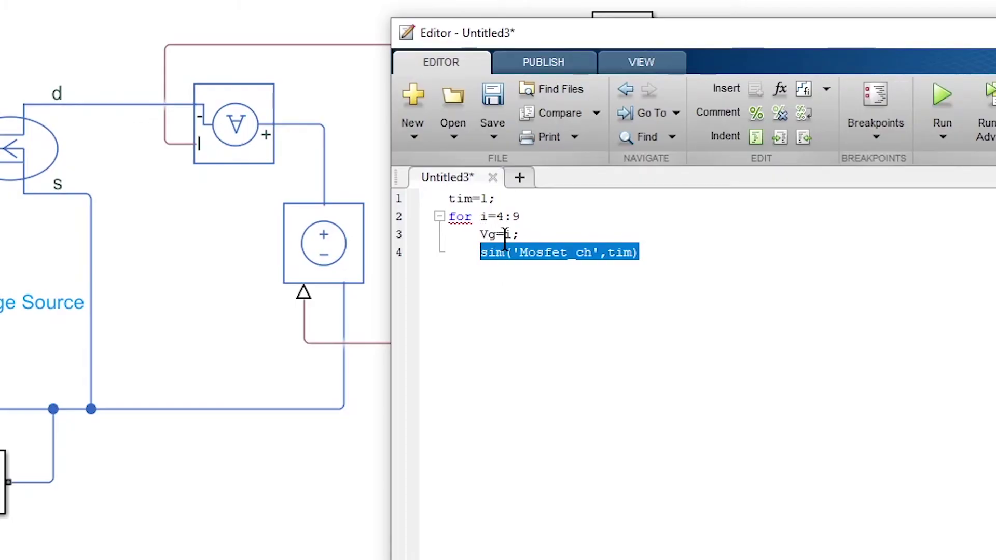
left_click(671, 255)
key("Return")
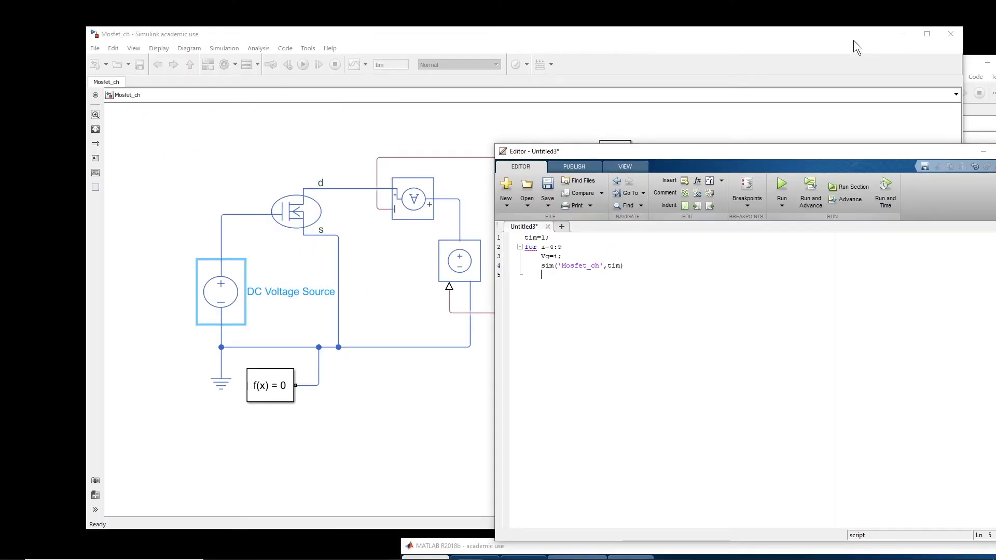
Copy ScopeData{1}.Values.Data from the earlier Command Window plot command onto script line 5
left_click_drag(857, 44, 805, 42)
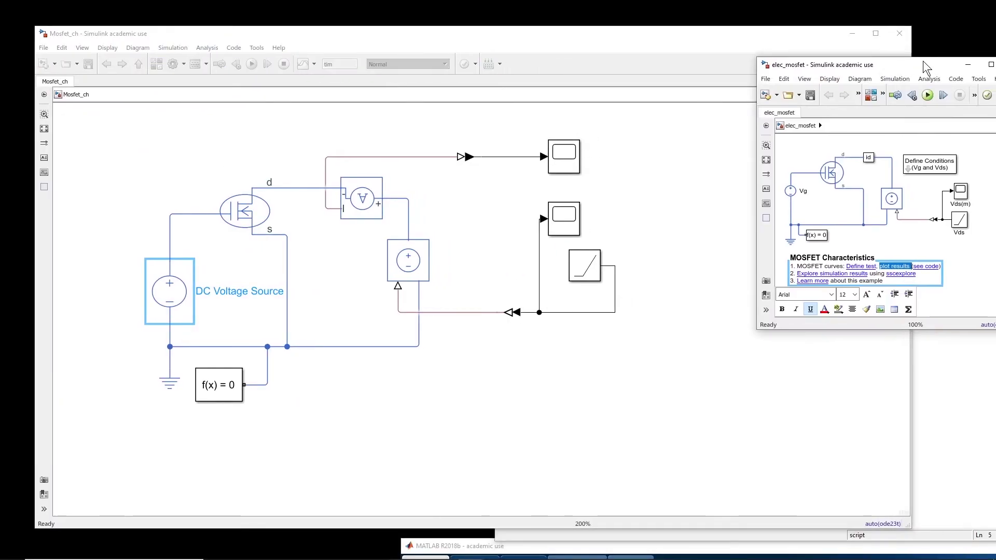
left_click_drag(462, 551, 199, 294)
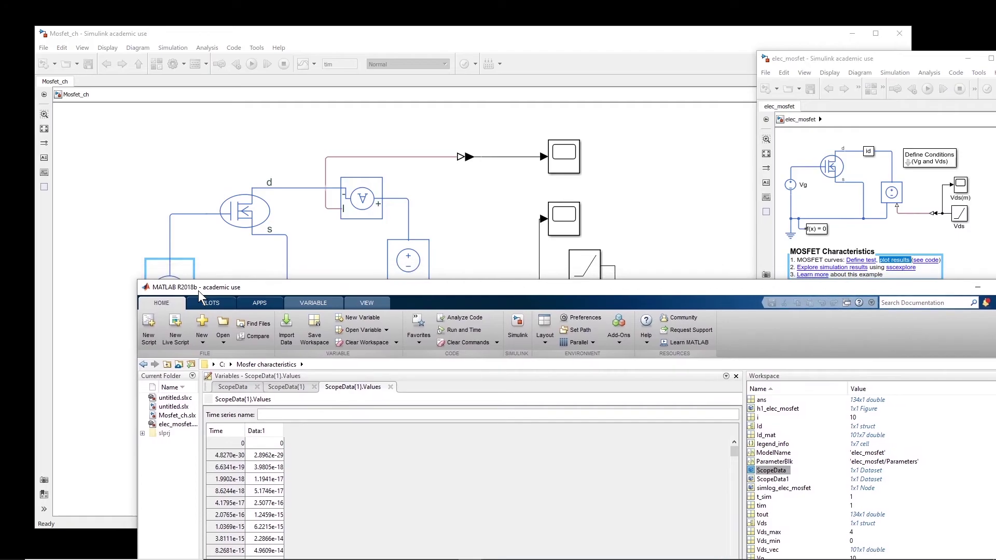
left_click_drag(434, 284, 891, 117)
left_click_drag(760, 468, 862, 476)
key("ctrl+c")
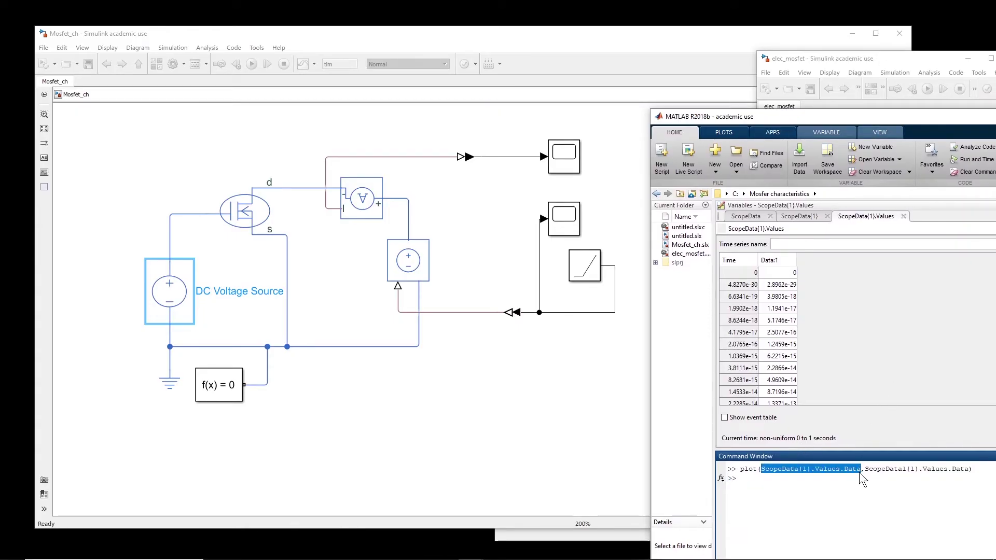
left_click(613, 537)
key("ctrl+v")
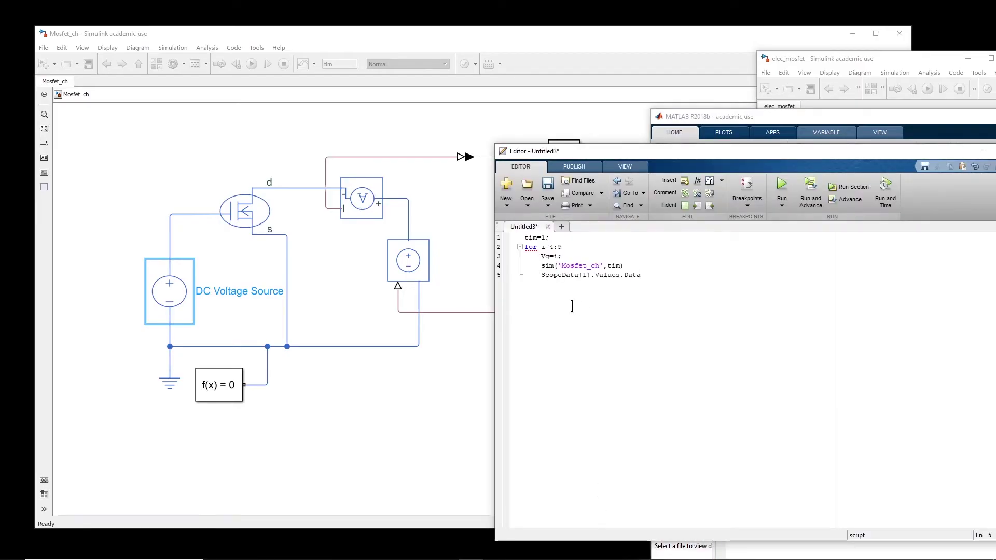
Turn line 5 into a plot call plotting ScopeData1 data against ScopeData data
left_click(540, 275)
type("plot(")
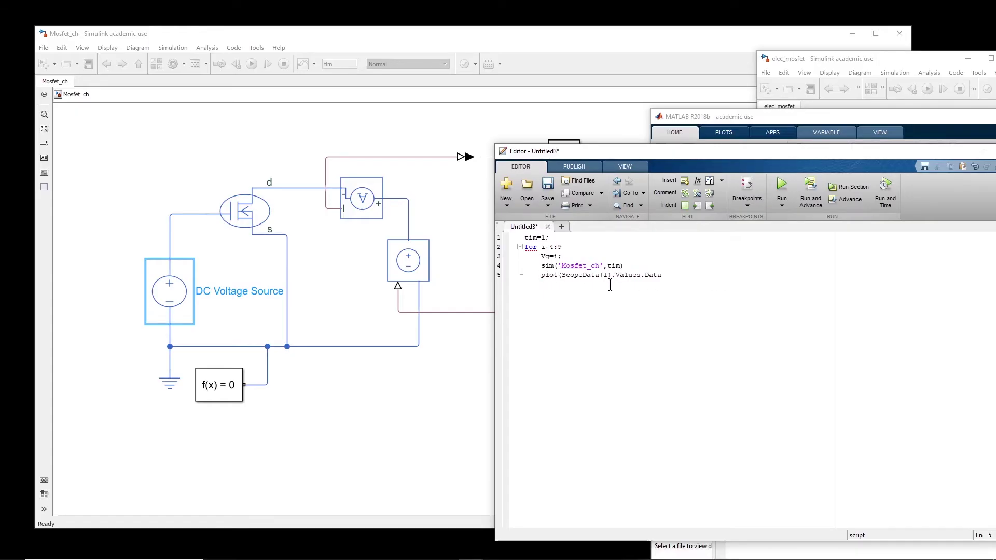
left_click(663, 279)
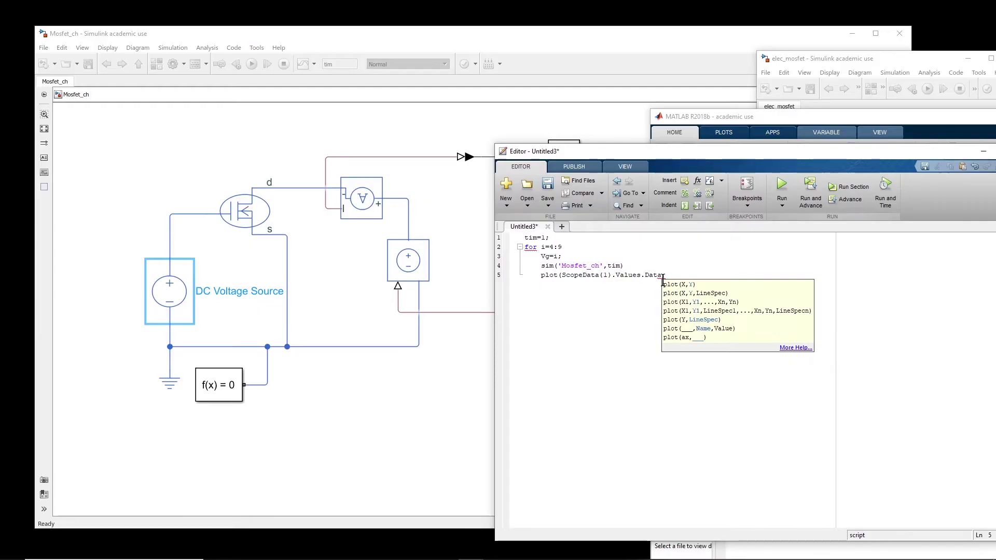
type(",,")
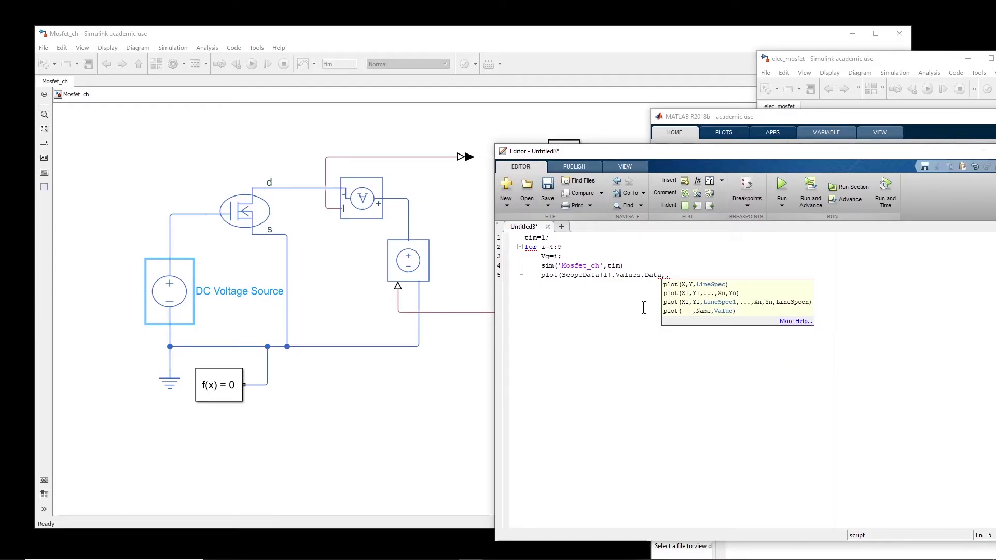
left_click(696, 273)
key("ctrl+v")
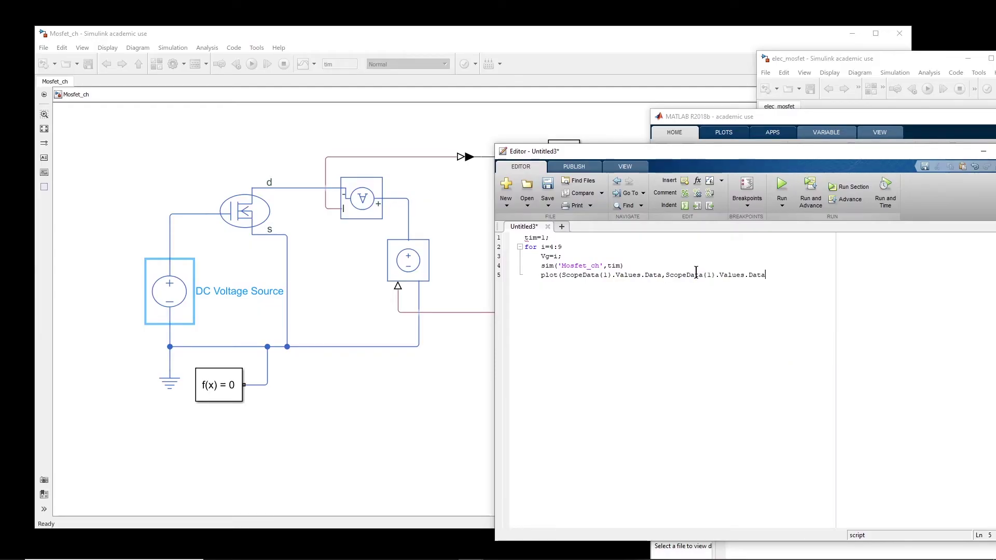
left_click(704, 274)
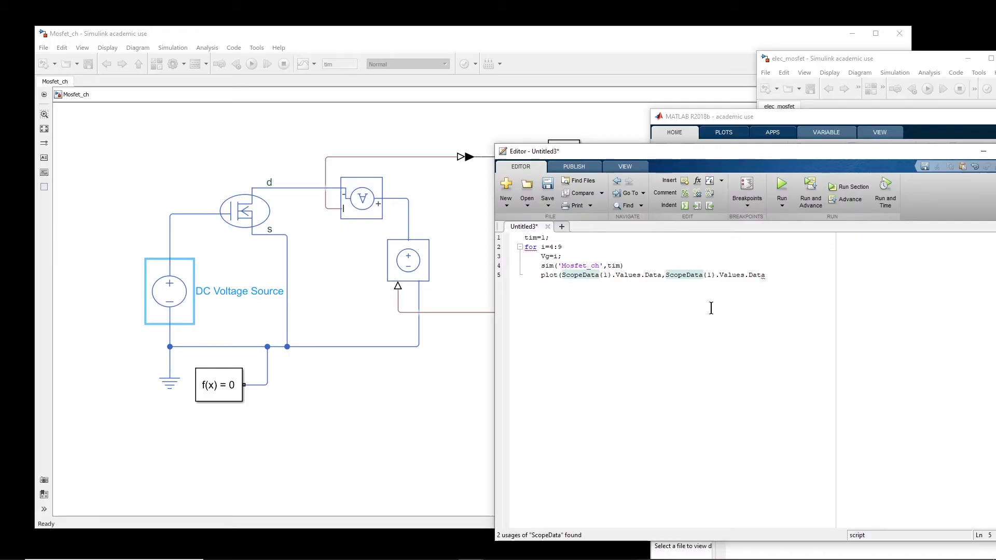
type("1")
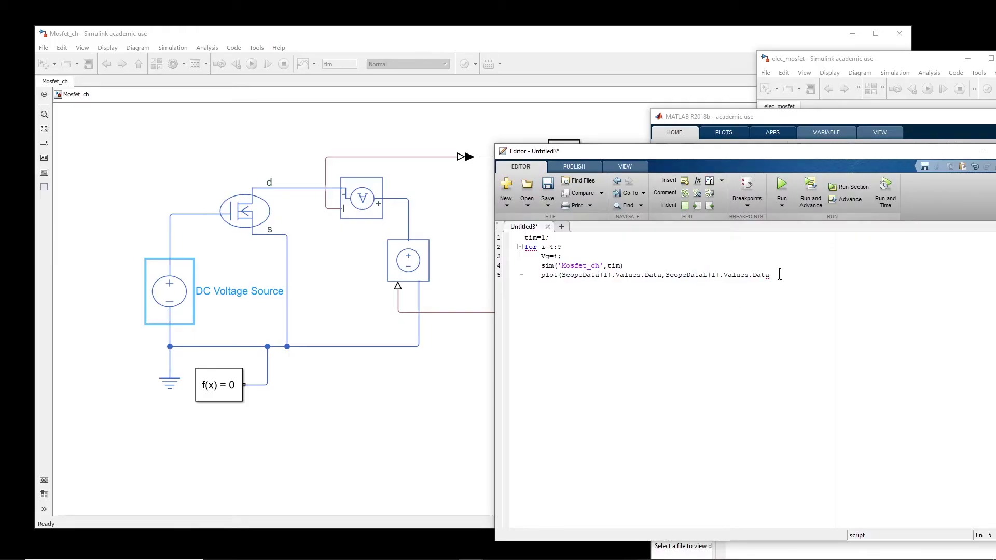
type(")")
key("Return")
Add axis([0 6 0 100]) and close the loop with end
type("axis()")
key("Left")
type("[")
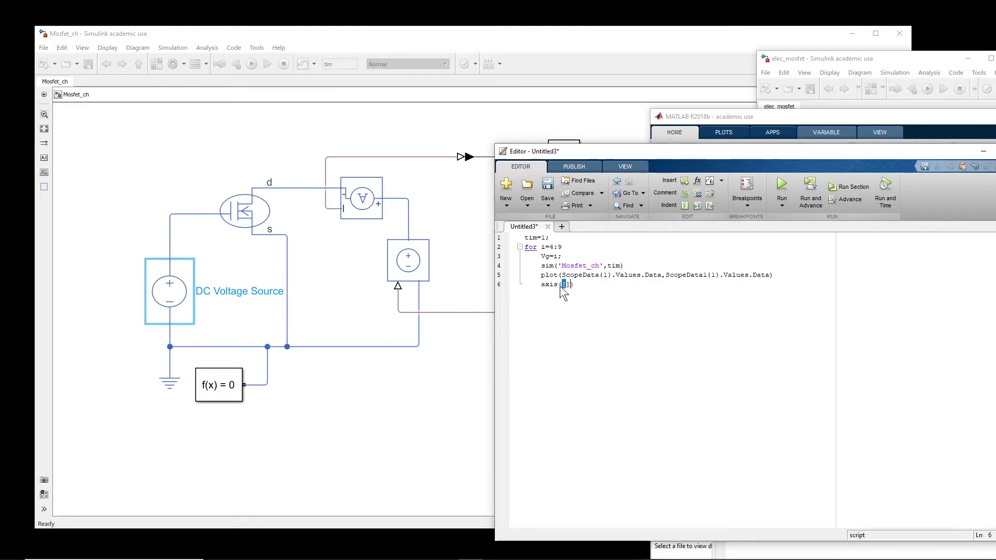
type("0 6")
type("0 100")
left_click(623, 288)
type("end")
Save Untitled3 as Mosfet_mfile.m in the Mosfer characteristics folder, then bring Mosfet_ch forward
left_click(548, 205)
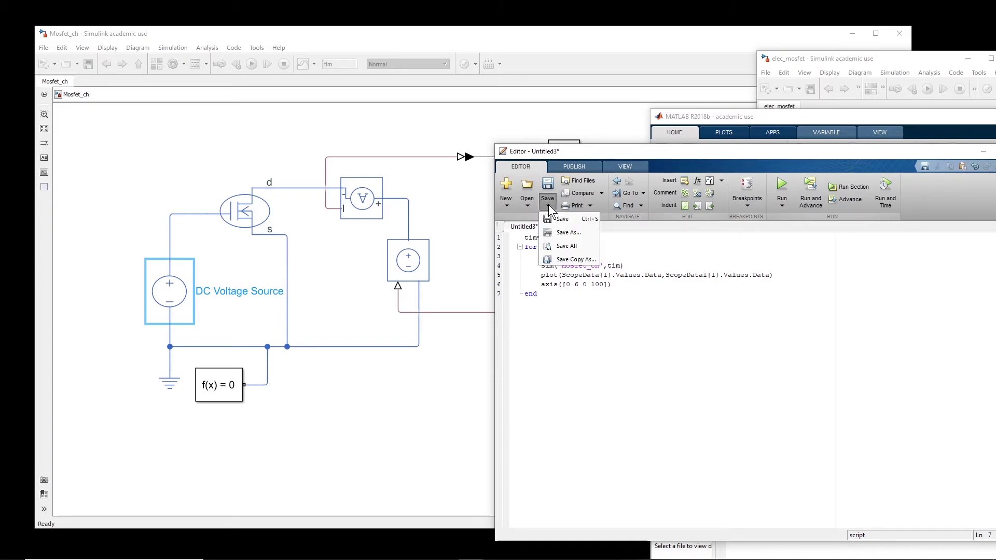
left_click(562, 234)
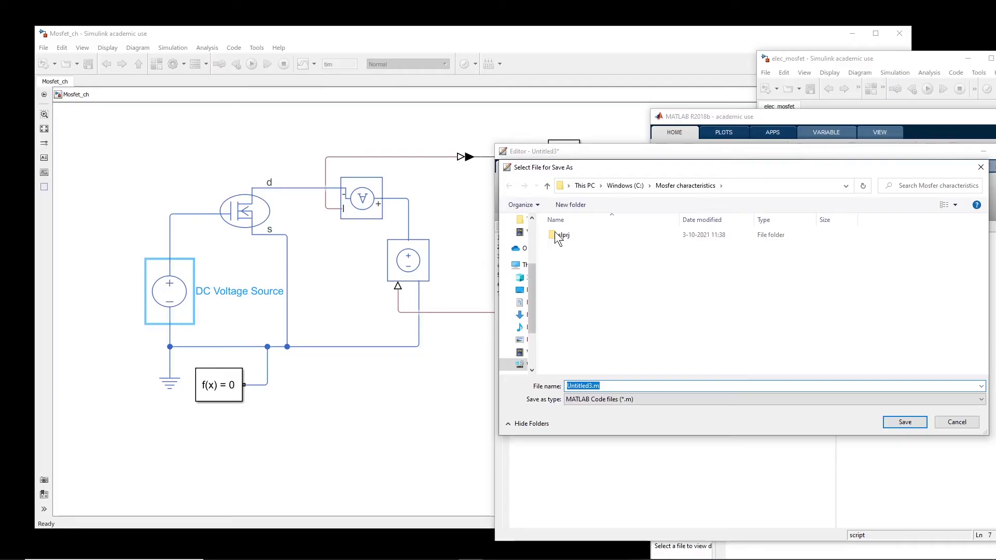
left_click(594, 388)
left_click_drag(592, 388, 554, 391)
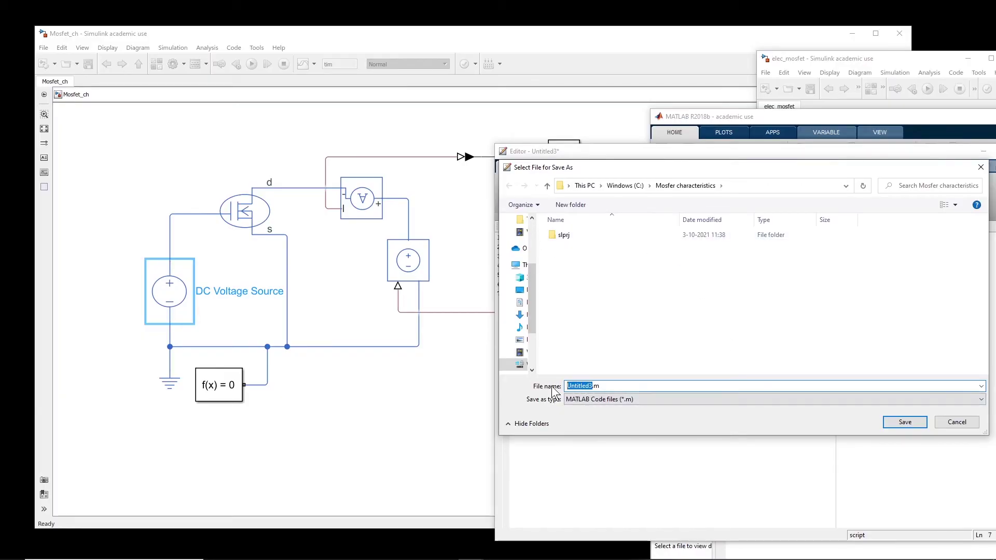
type("Mosfet_mf")
left_click(903, 424)
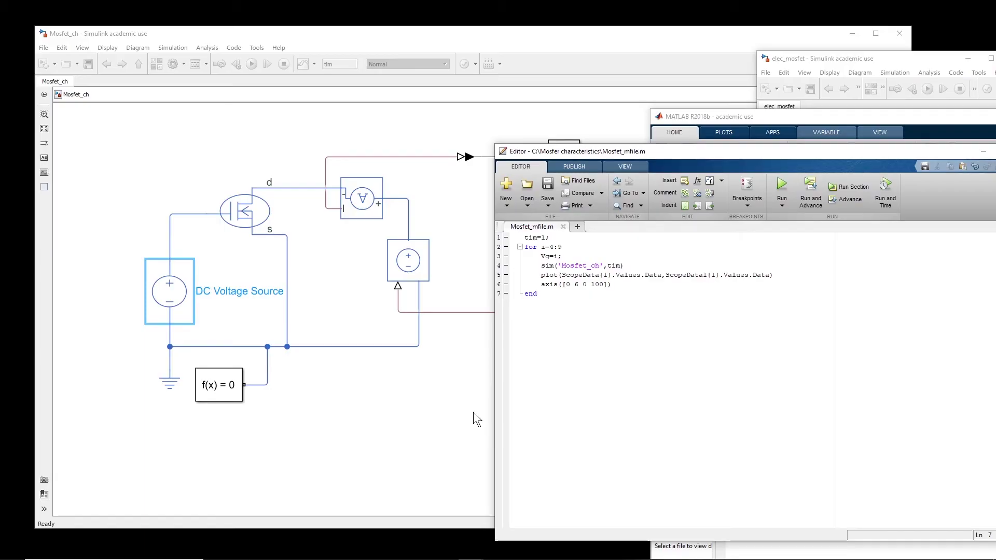
left_click(425, 408)
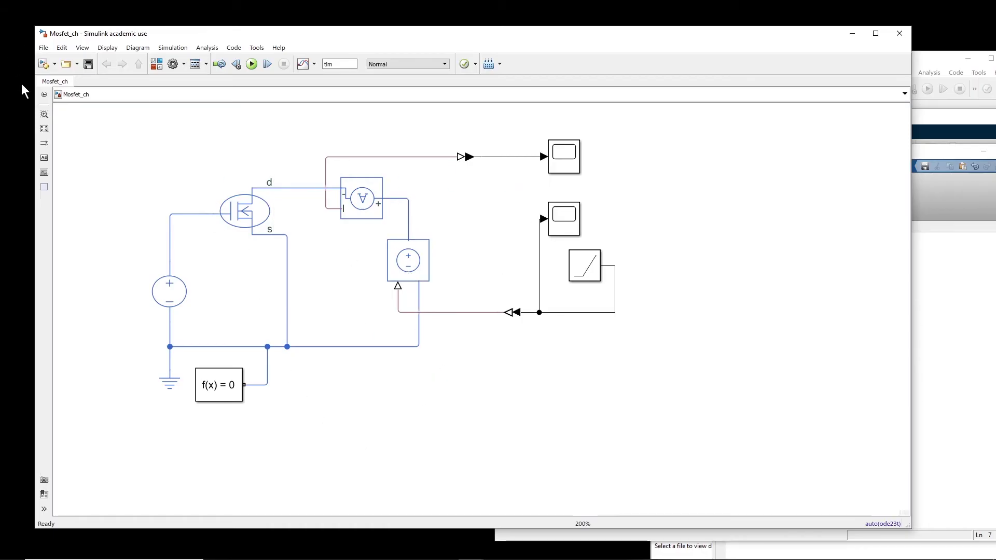
Add the annotation 'Click here to run the simulation' below the circuit and select its text
left_click(446, 404)
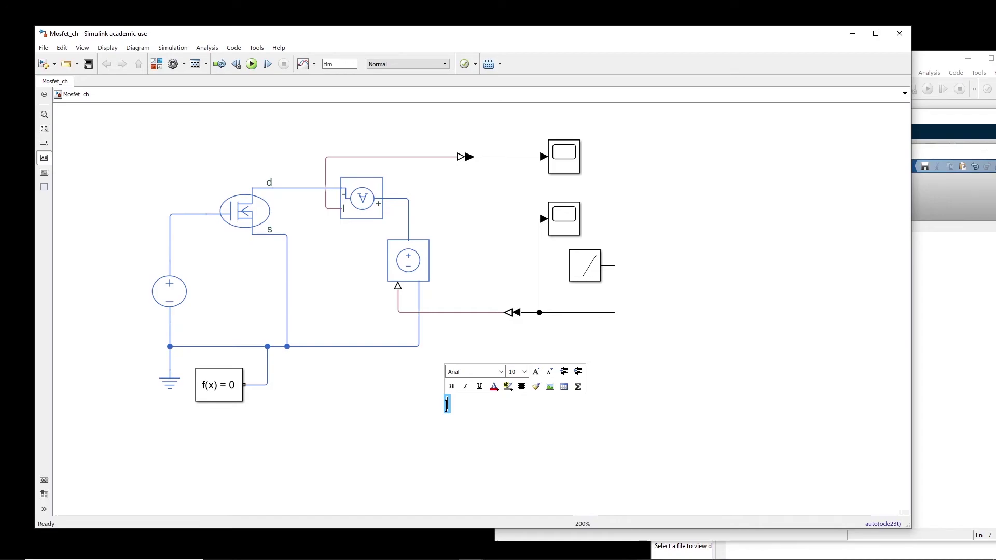
type("Click here to ")
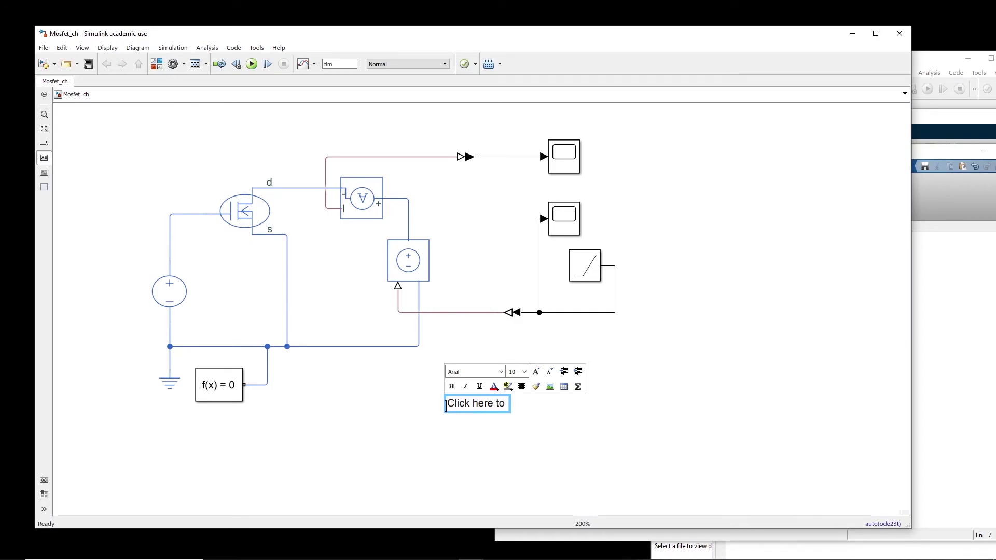
type("run the simulation")
left_click(488, 465)
left_click(512, 406)
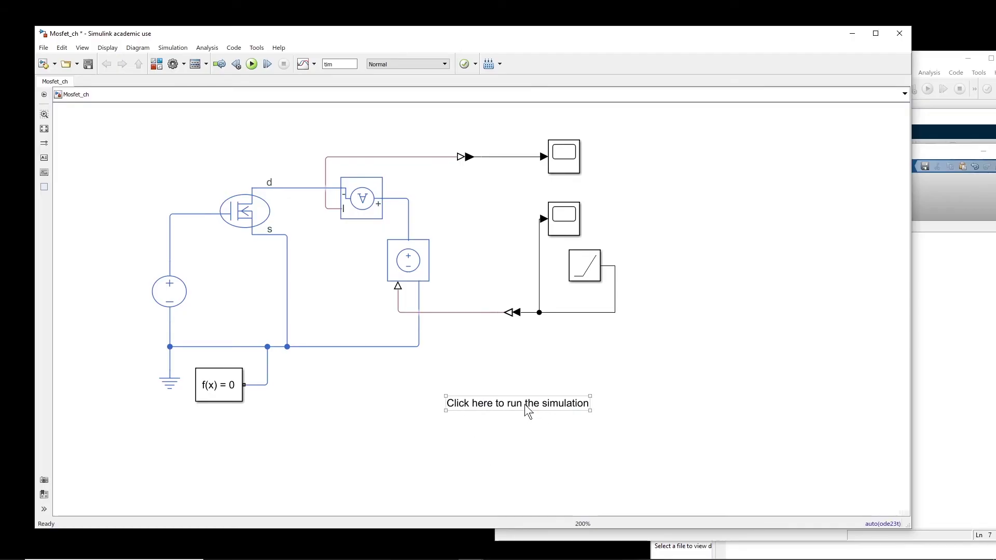
left_click(524, 404)
double_click(521, 404)
key("ctrl+a")
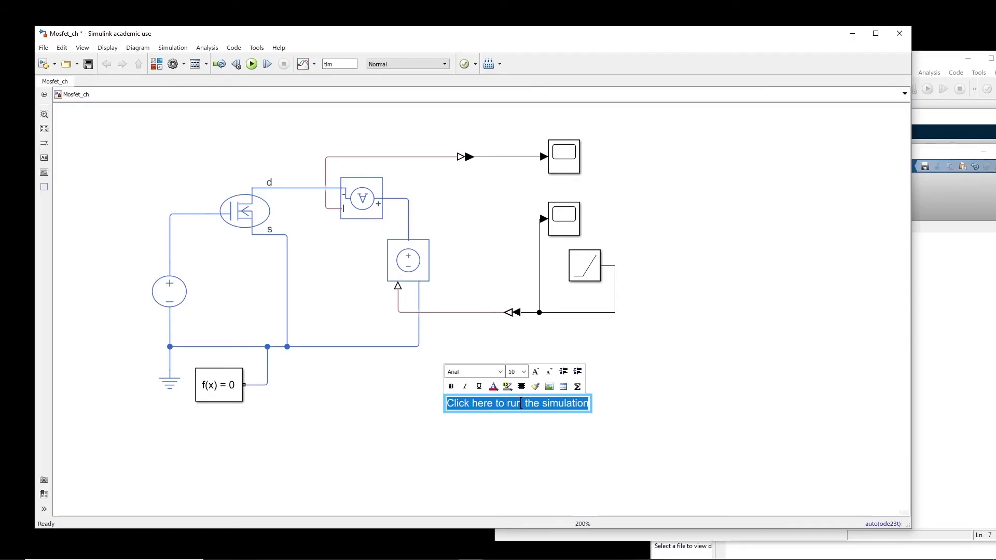
Make the annotation a MATLAB Code hyperlink that runs Mosfet_mfile
right_click(521, 403)
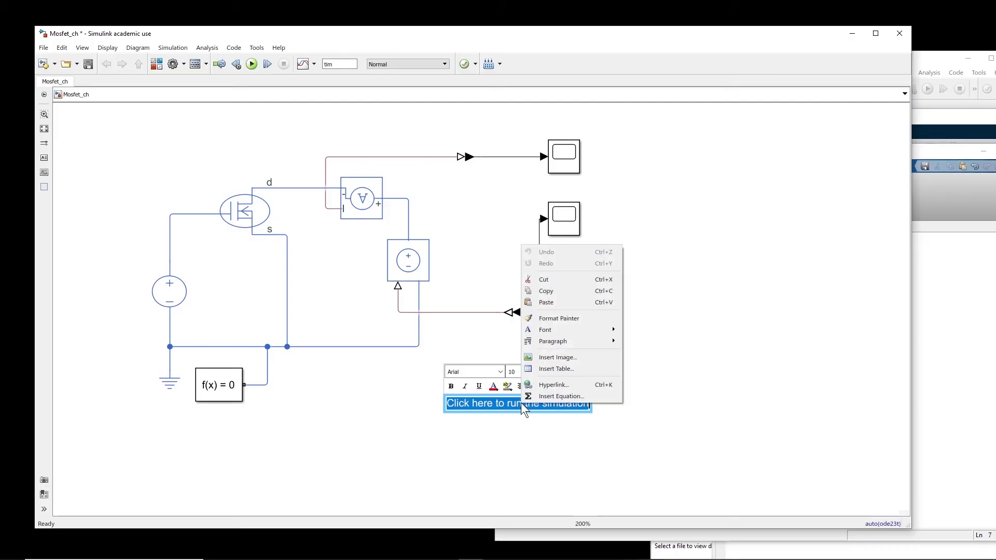
left_click(552, 388)
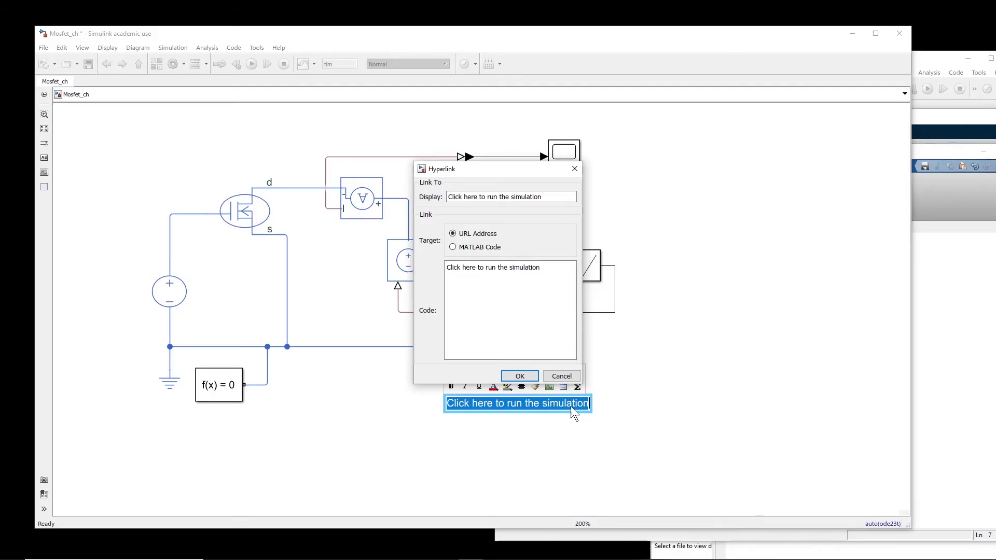
left_click(453, 247)
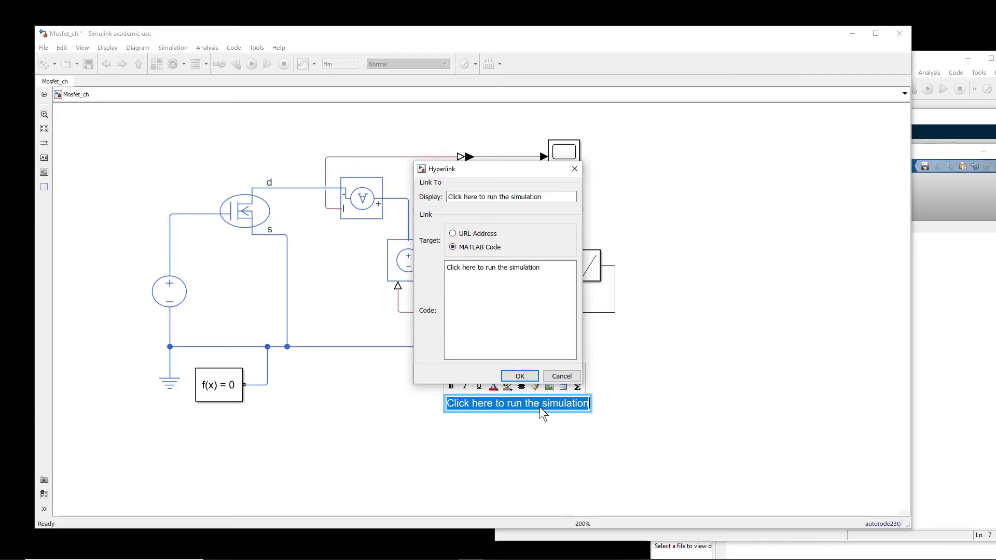
left_click_drag(548, 267, 422, 266)
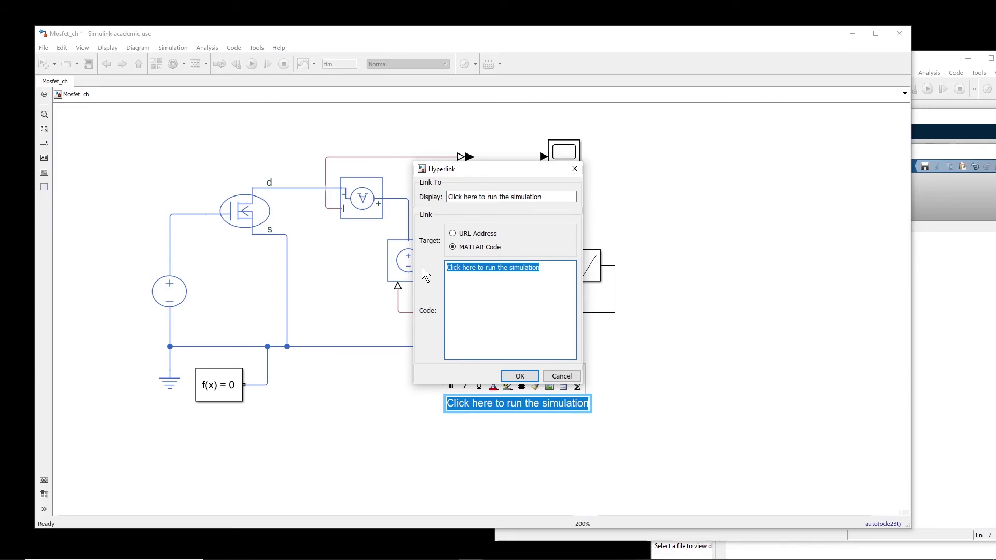
type("Mosfet_")
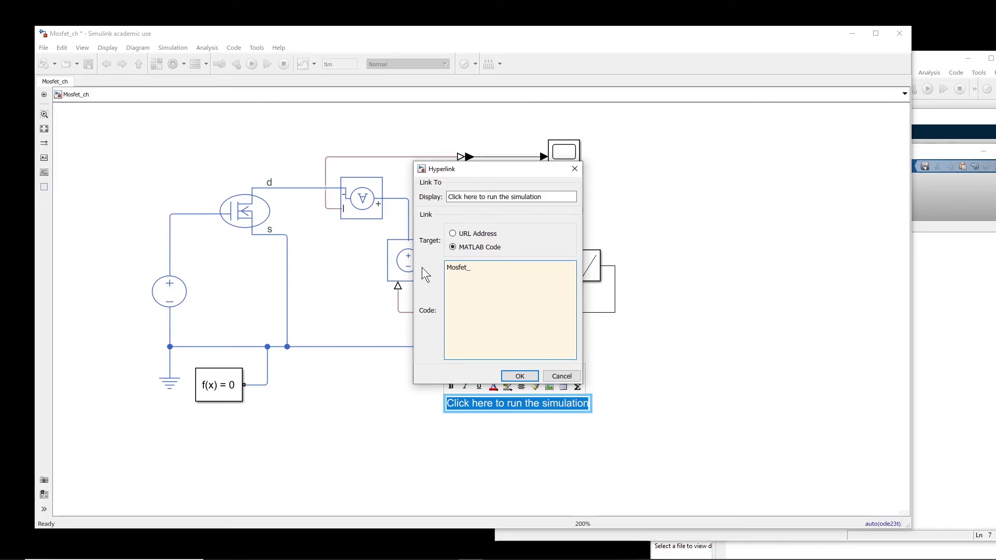
left_click(956, 204)
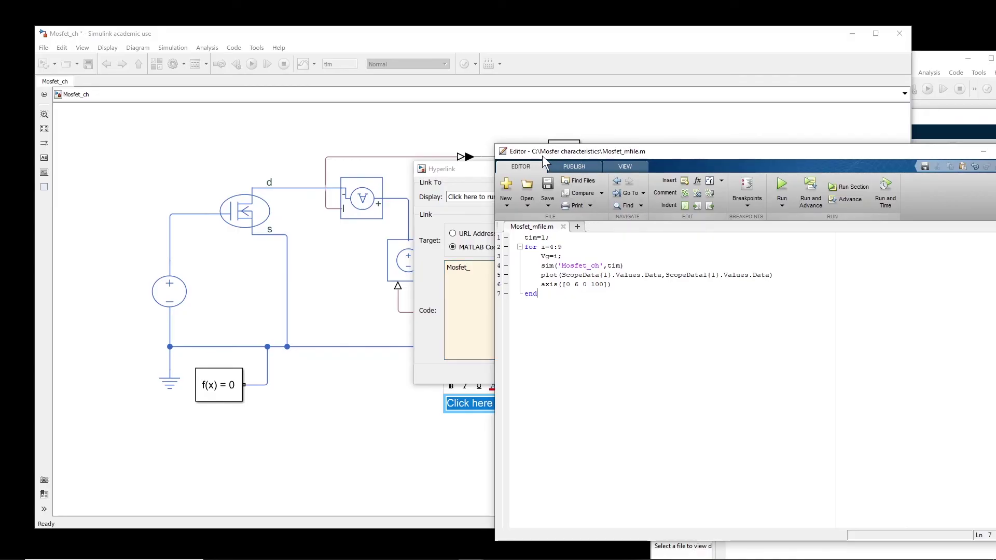
left_click(483, 169)
type("mfile")
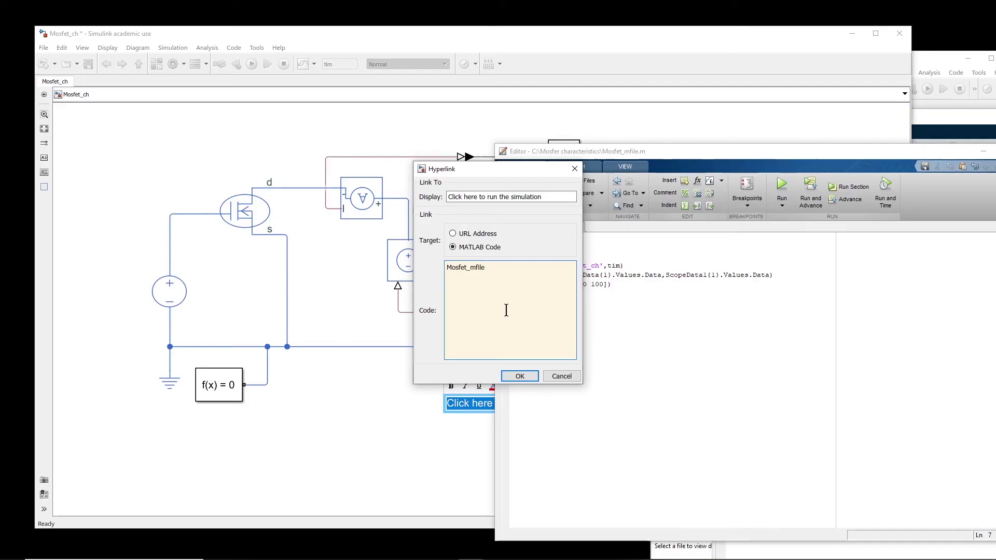
left_click(521, 376)
left_click(421, 356)
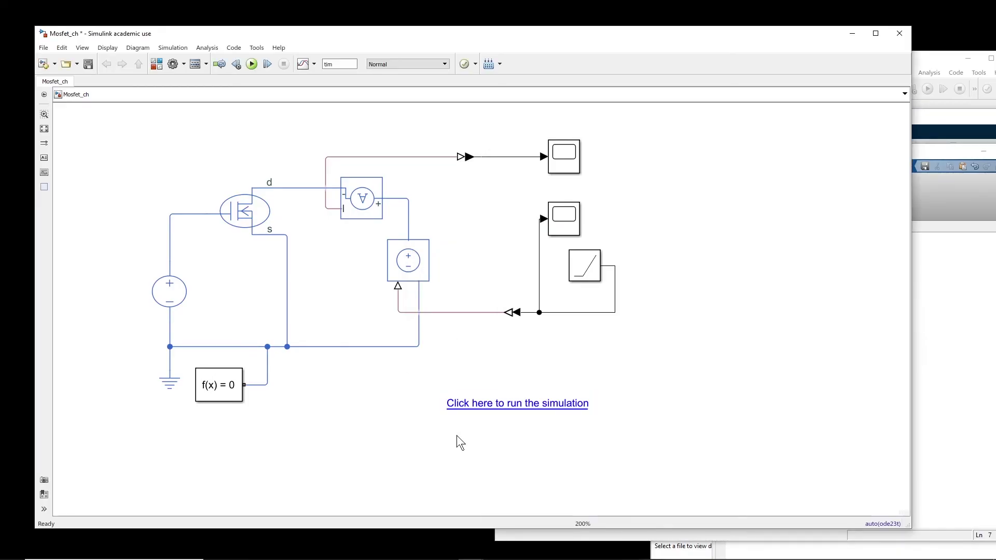
Run Mosfet_mfile via the link and F5 in the editor, then zoom into Figure 1's single curve
left_click(501, 406)
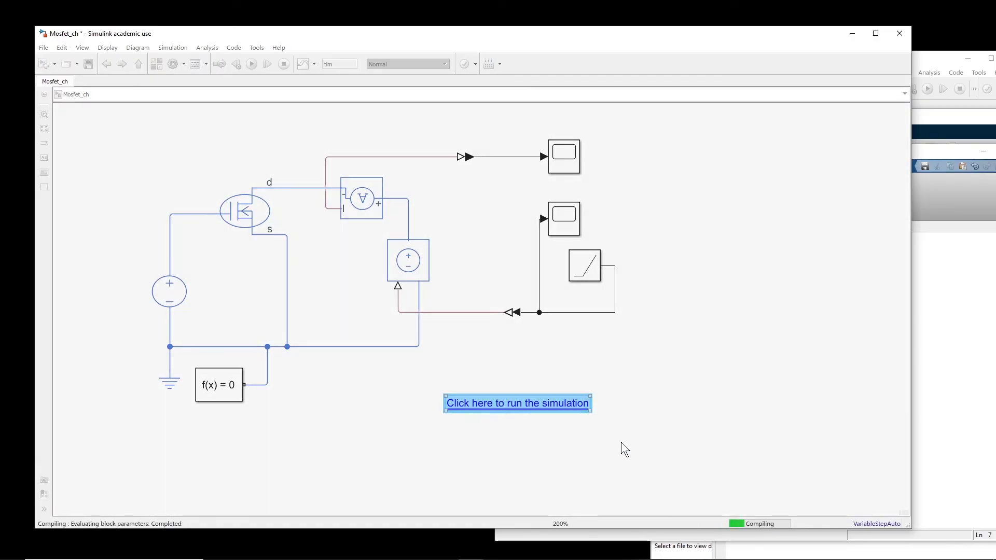
left_click(938, 342)
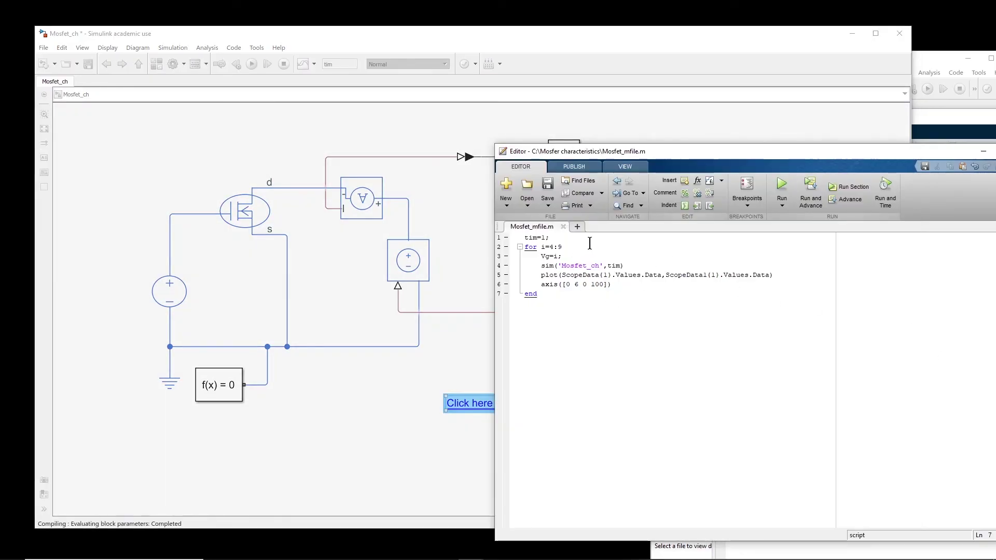
key("F5")
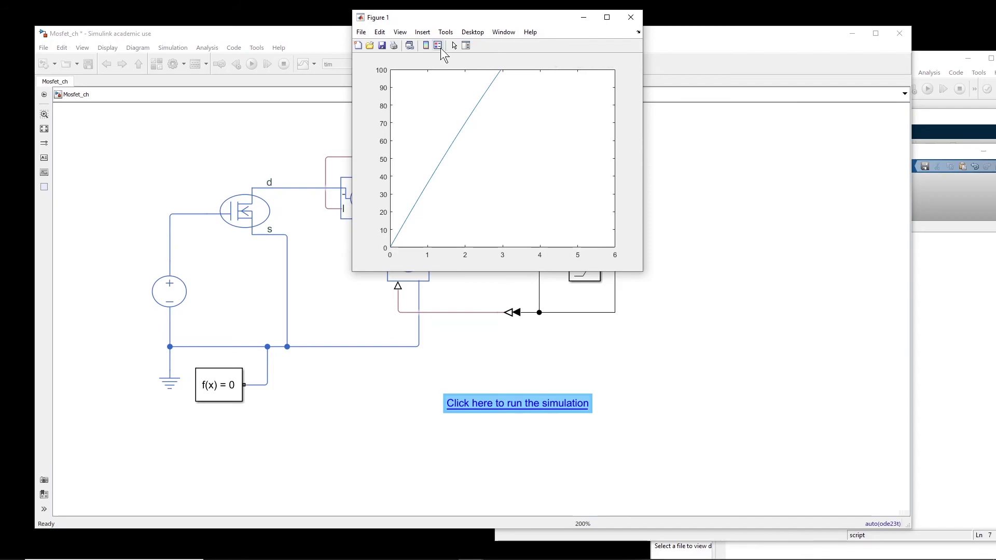
left_click(589, 64)
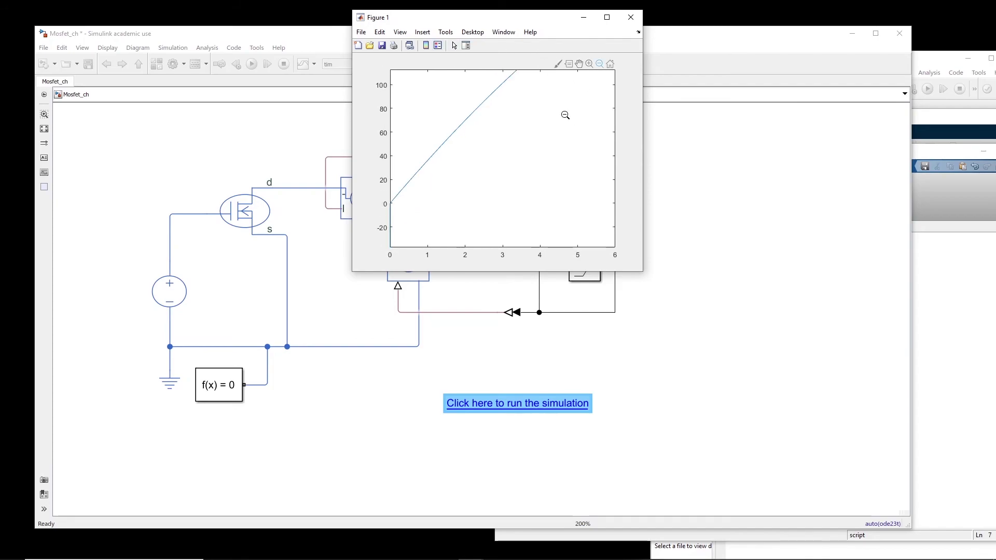
Insert hold on after the plot line, close Figure 1, and rerun the link to plot six curves
left_click(992, 283)
left_click(811, 289)
left_click(779, 276)
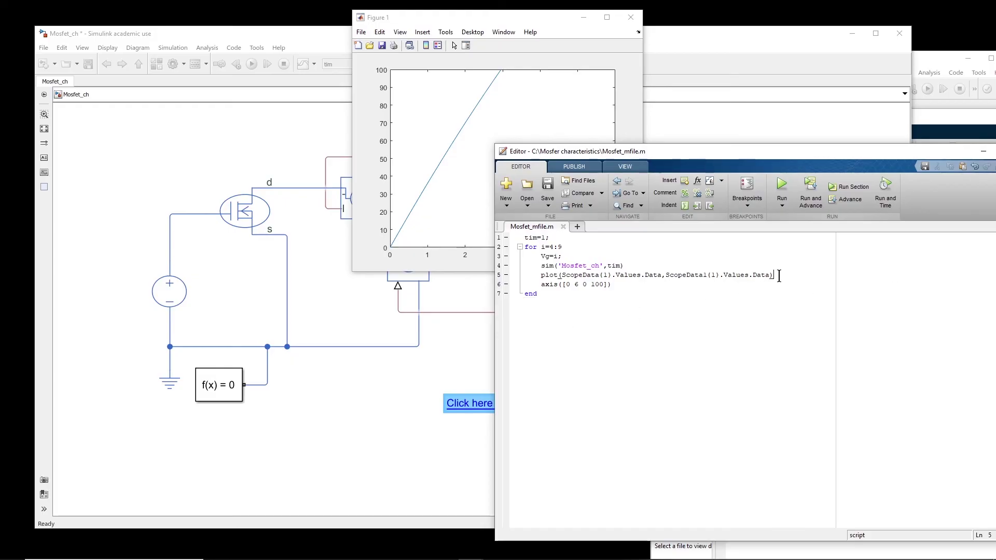
key("Return")
type("hold on")
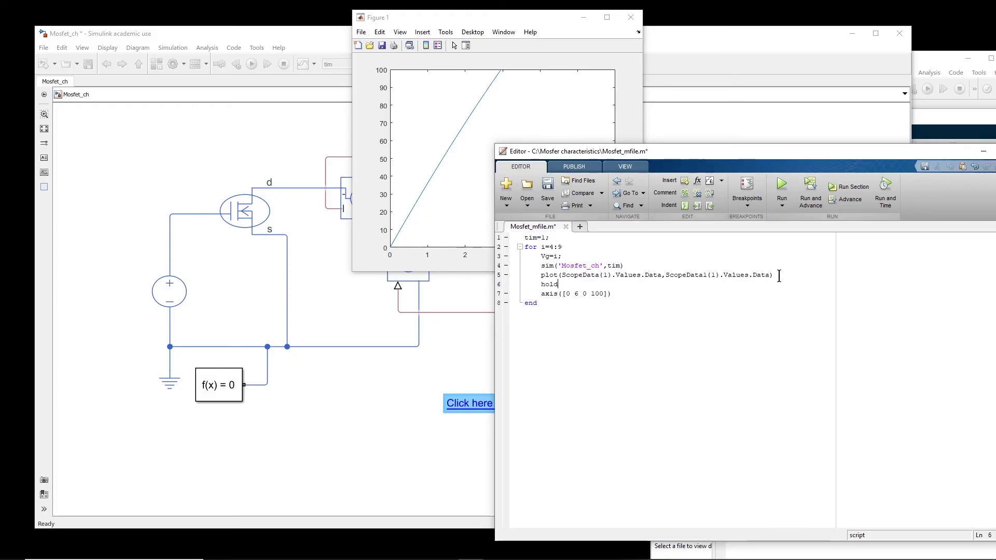
left_click(630, 17)
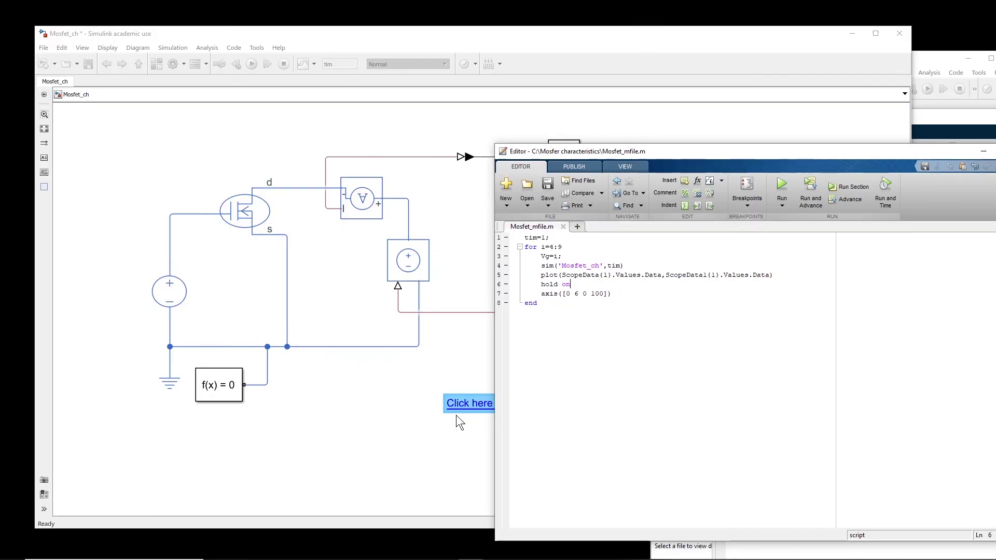
left_click(456, 415)
left_click(529, 401)
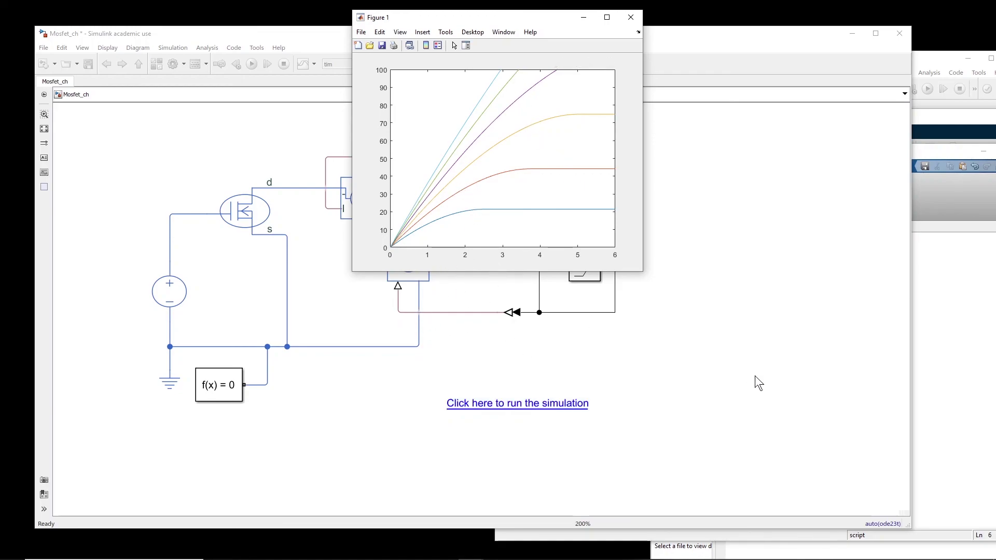
Inspect the current source and MOSFET in the elec_mosfet example, then return Mosfet_ch to the front
left_click(508, 406)
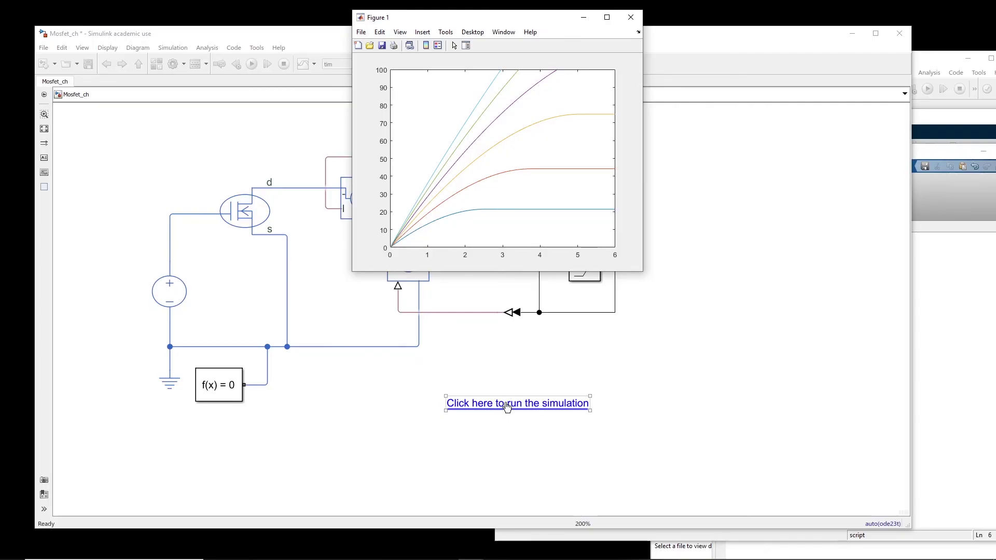
left_click(395, 379)
left_click(394, 372)
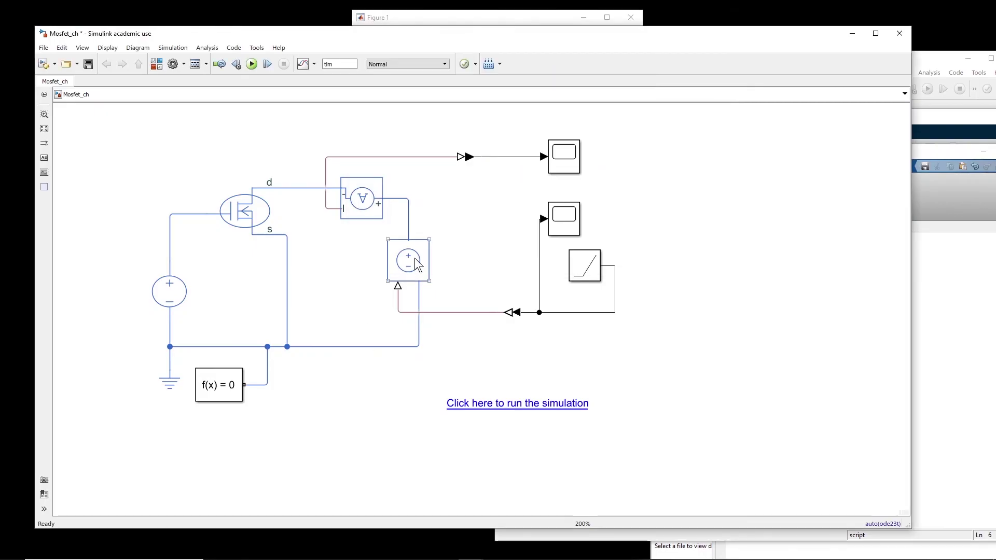
left_click_drag(935, 57, 664, 66)
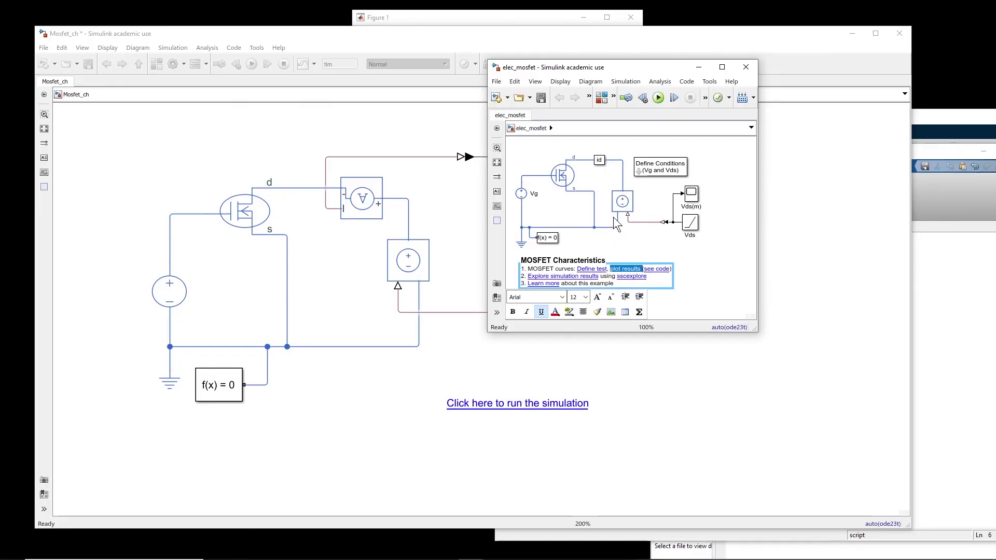
left_click(616, 203)
left_click(567, 185)
left_click_drag(605, 72, 856, 67)
left_click(487, 310)
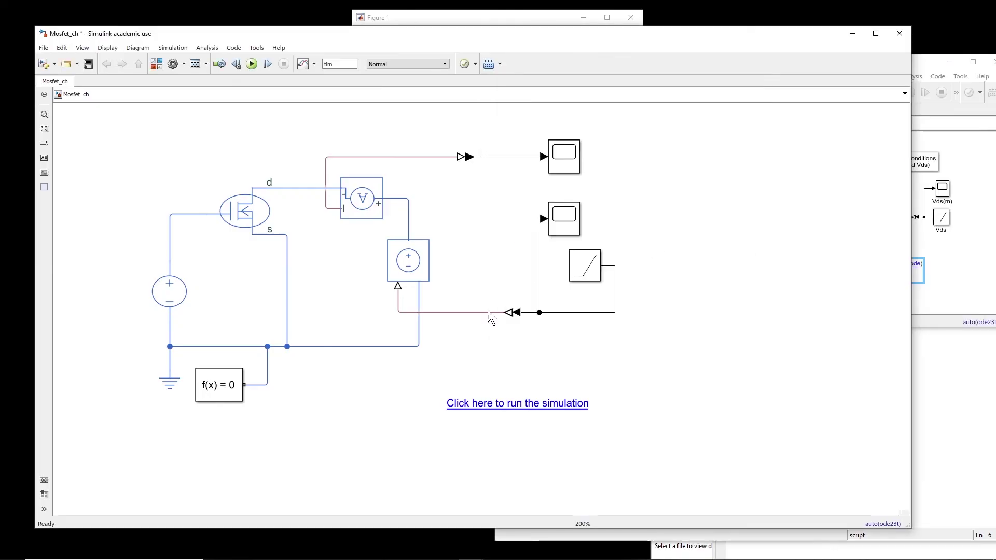